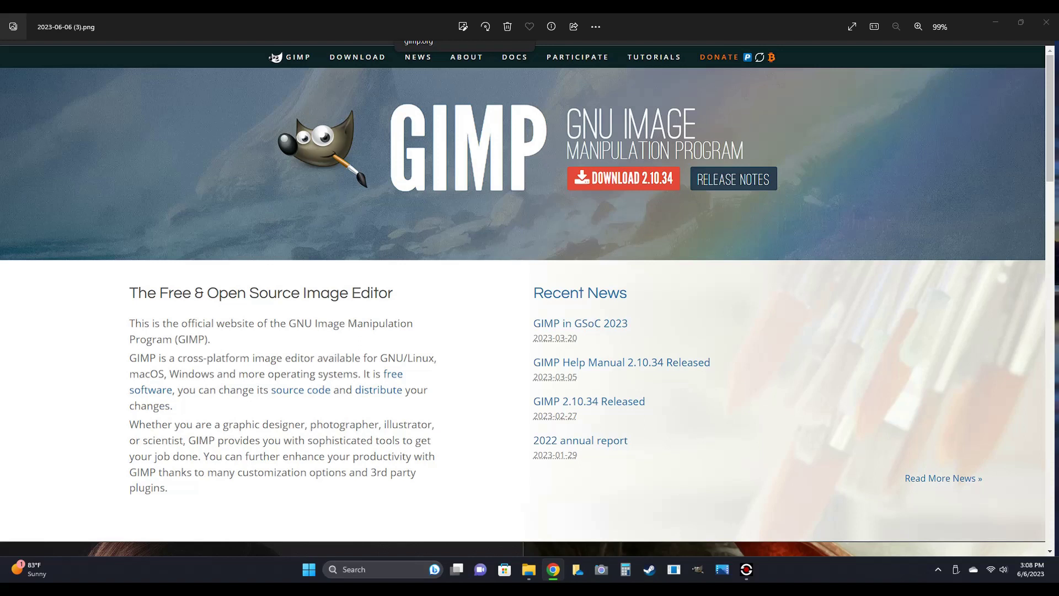
Close the GIMP website screenshot in Photos to get back to the Part three making the negatives folder.
{"action": "key", "text": "alt+F4"}
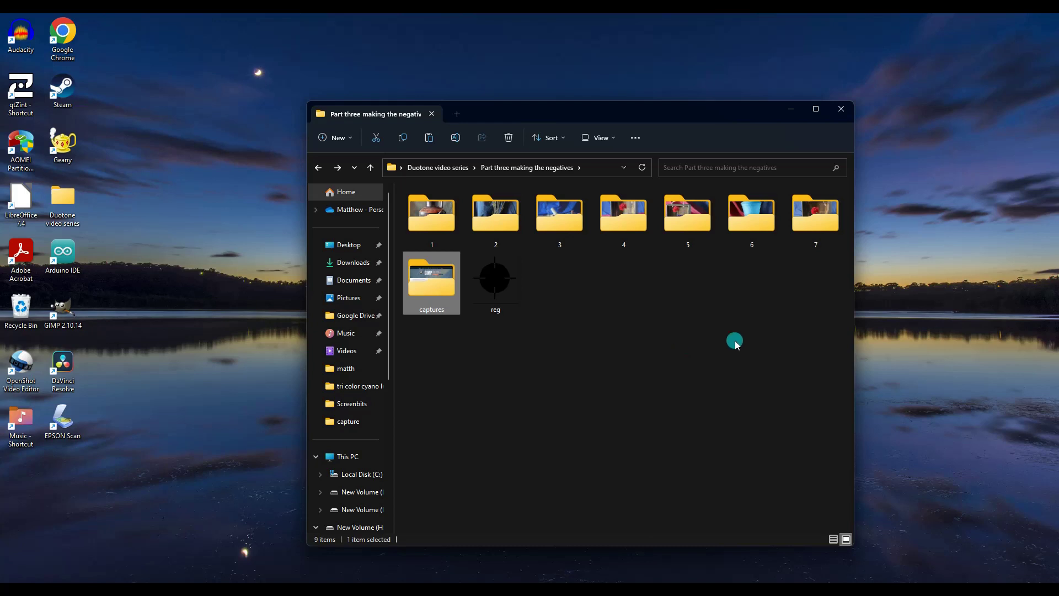
{"action": "double_click", "coordinate": [423, 214]}
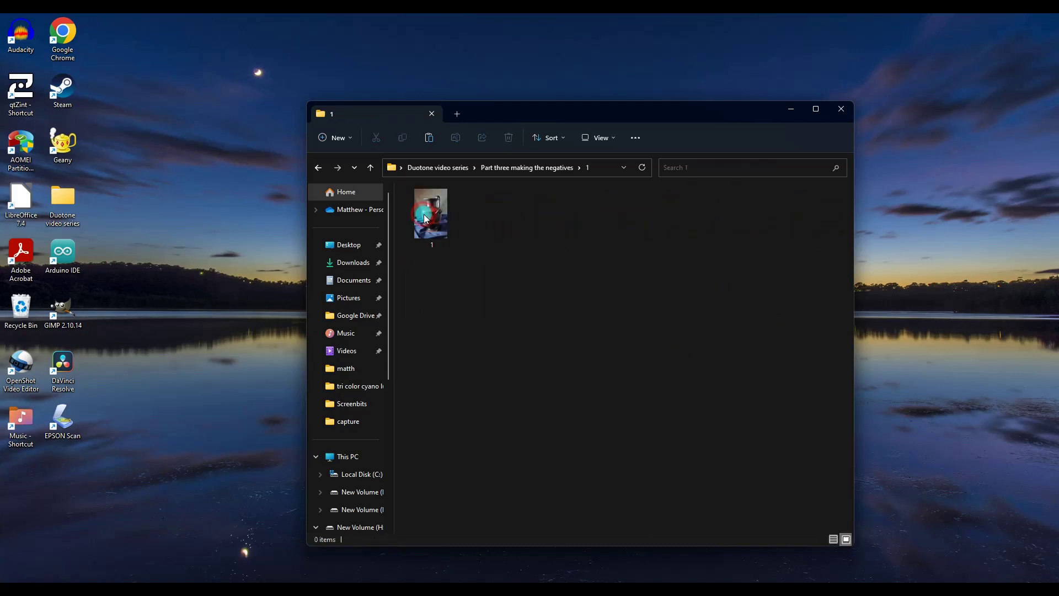
{"action": "left_click", "coordinate": [319, 169]}
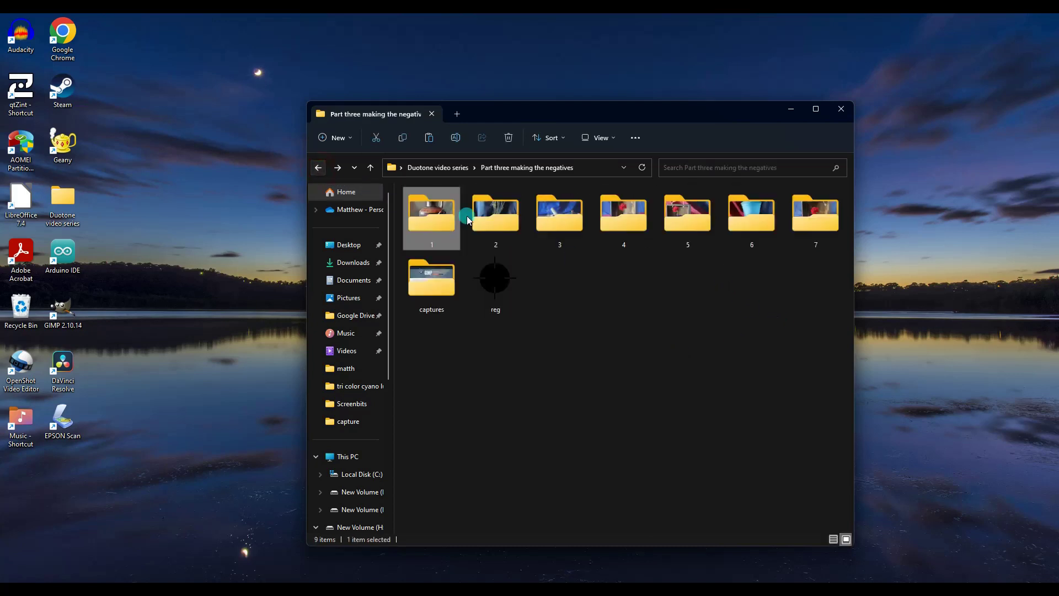
{"action": "double_click", "coordinate": [499, 213]}
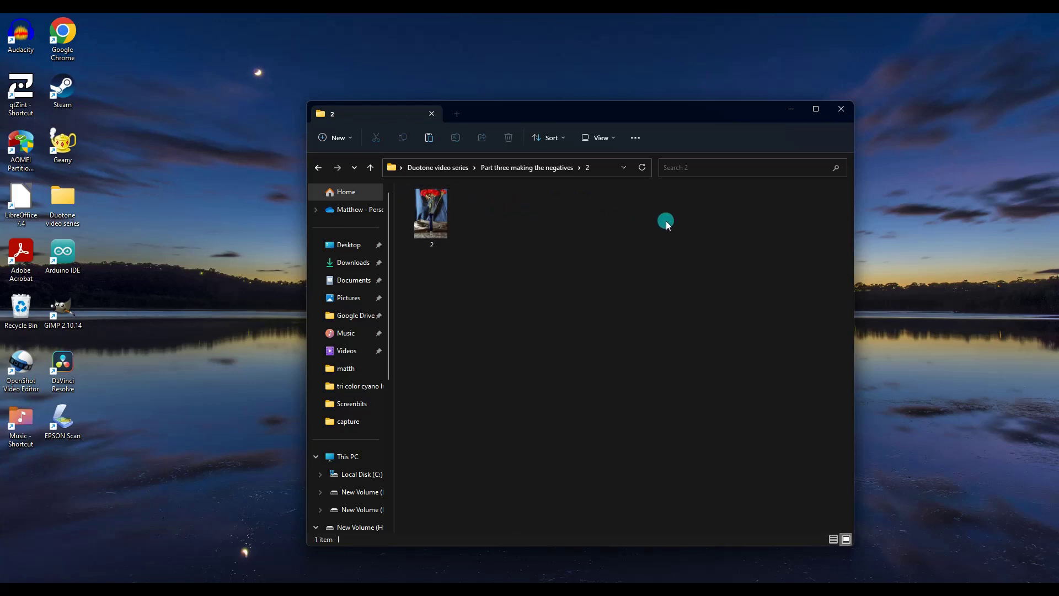
{"action": "left_click", "coordinate": [319, 168]}
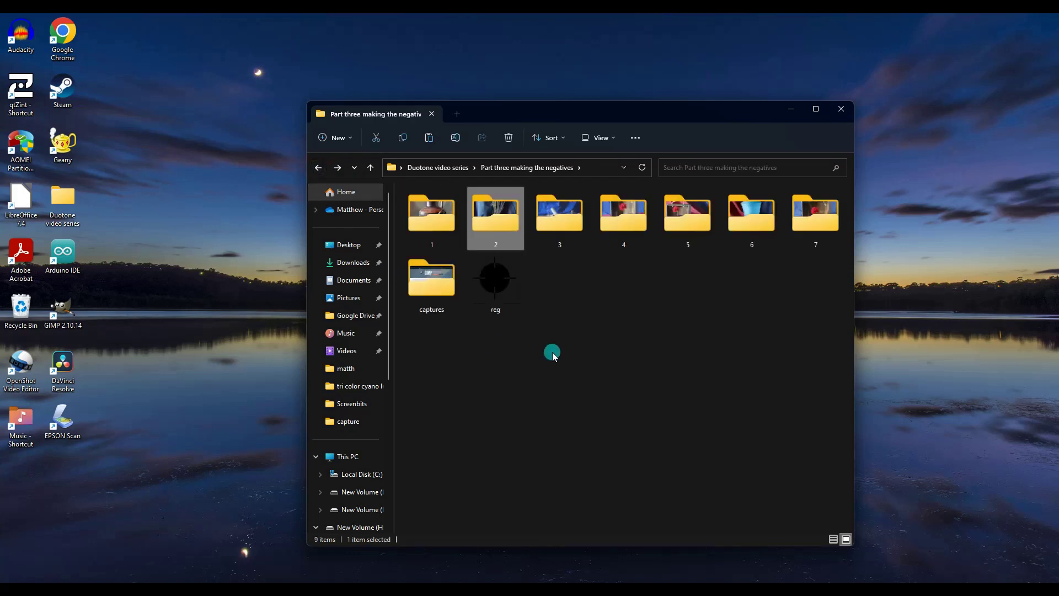
Open folder 5 and bring up the actions for its single photo '5'.
{"action": "mouse_move", "coordinate": [497, 281]}
{"action": "key", "text": "c"}
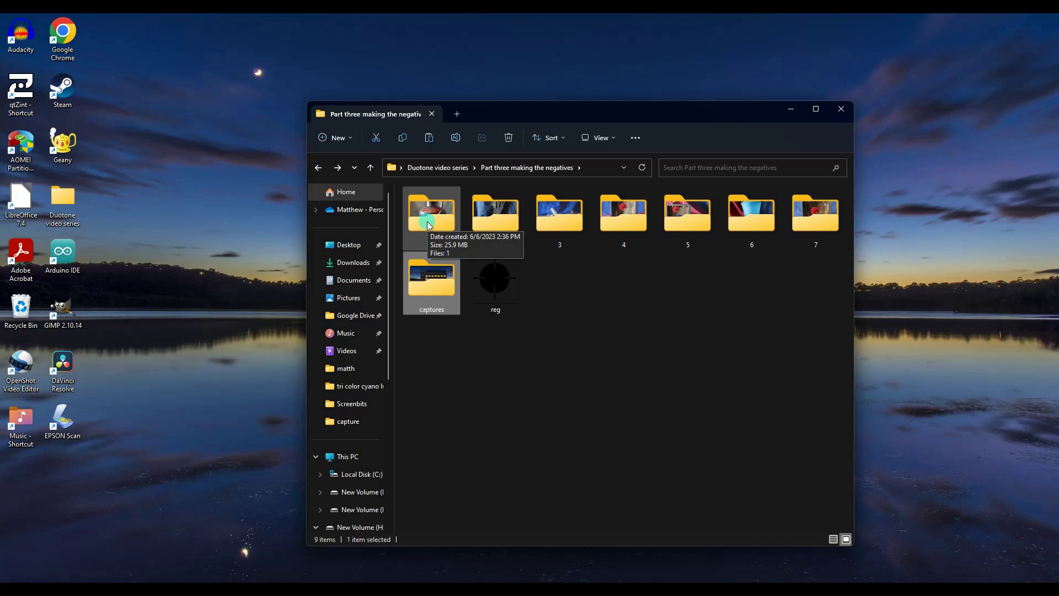
{"action": "double_click", "coordinate": [684, 226]}
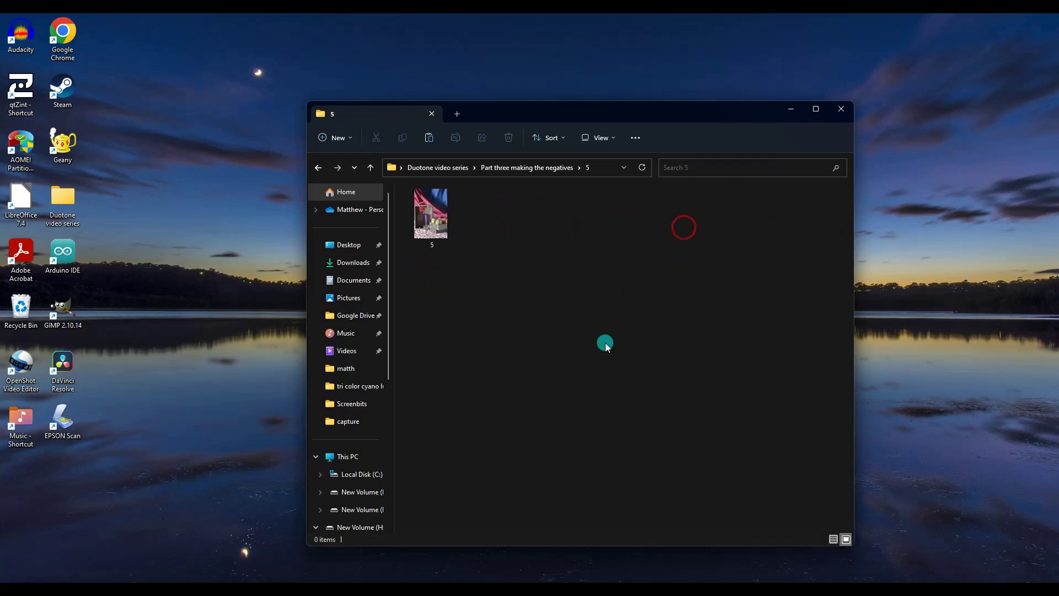
{"action": "right_click", "coordinate": [434, 215]}
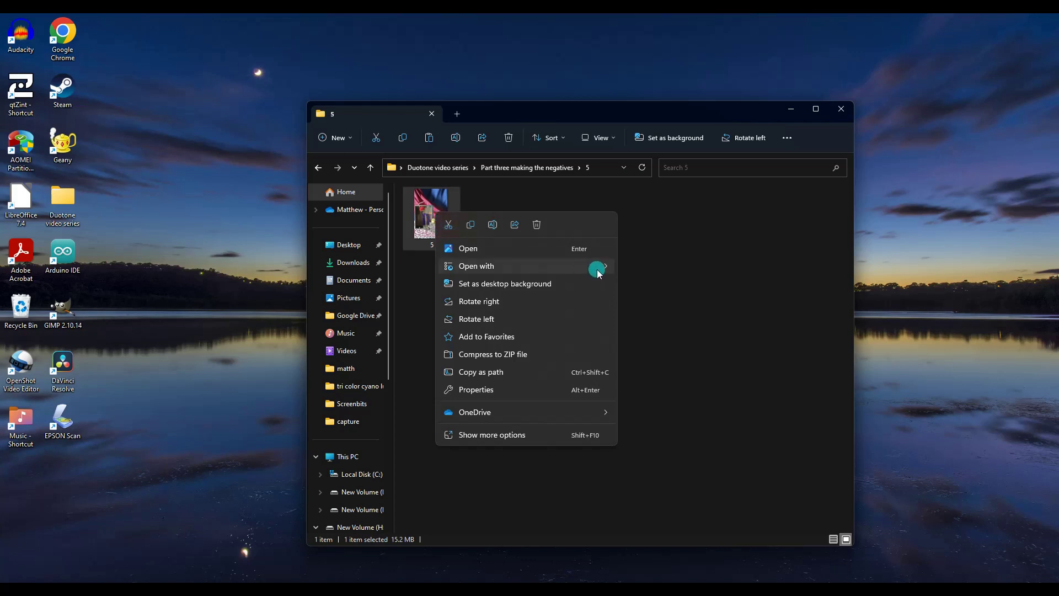
Open photo 5 with GIMP, then quit GIMP and restart it from the desktop.
{"action": "mouse_move", "coordinate": [598, 273]}
{"action": "left_click", "coordinate": [651, 270]}
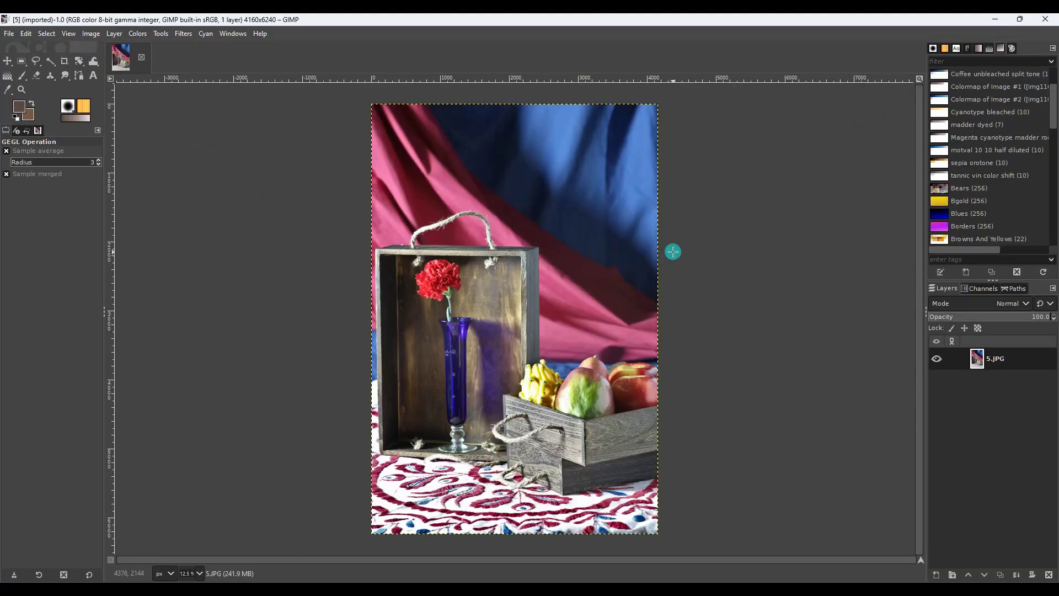
{"action": "left_click", "coordinate": [1045, 20]}
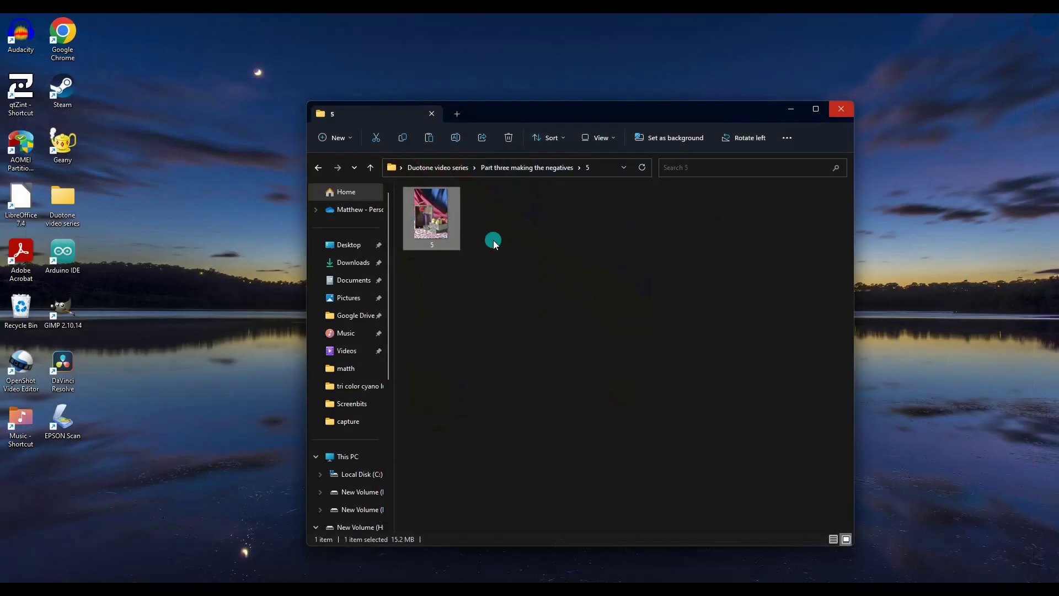
{"action": "left_click", "coordinate": [62, 309]}
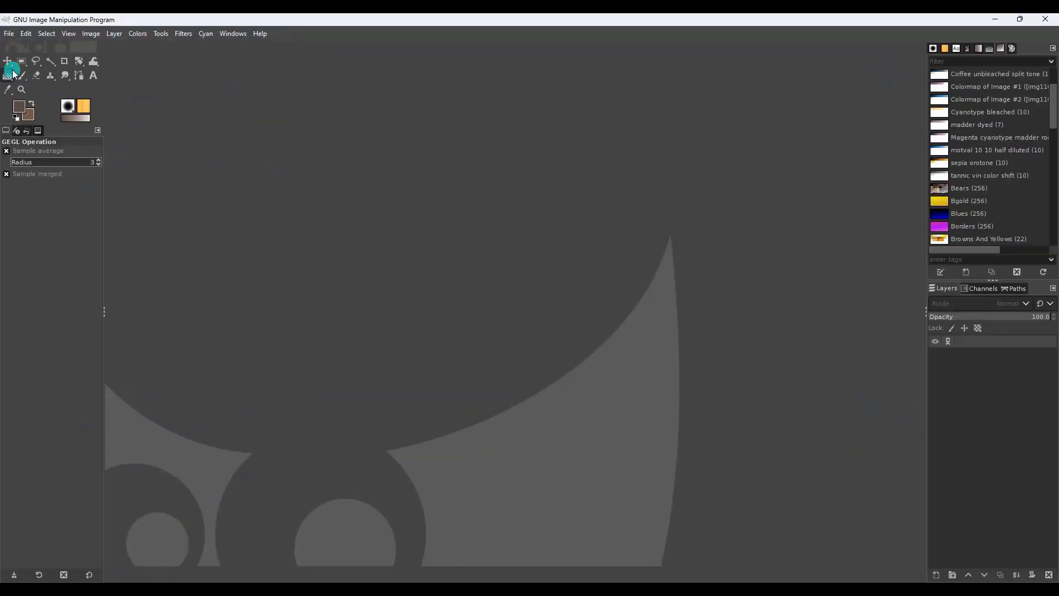
Browse Open Image to Desktop > Duotone video series > Part three making the negatives and preview 4.JPG.
{"action": "left_click", "coordinate": [9, 33]}
{"action": "left_click", "coordinate": [25, 74]}
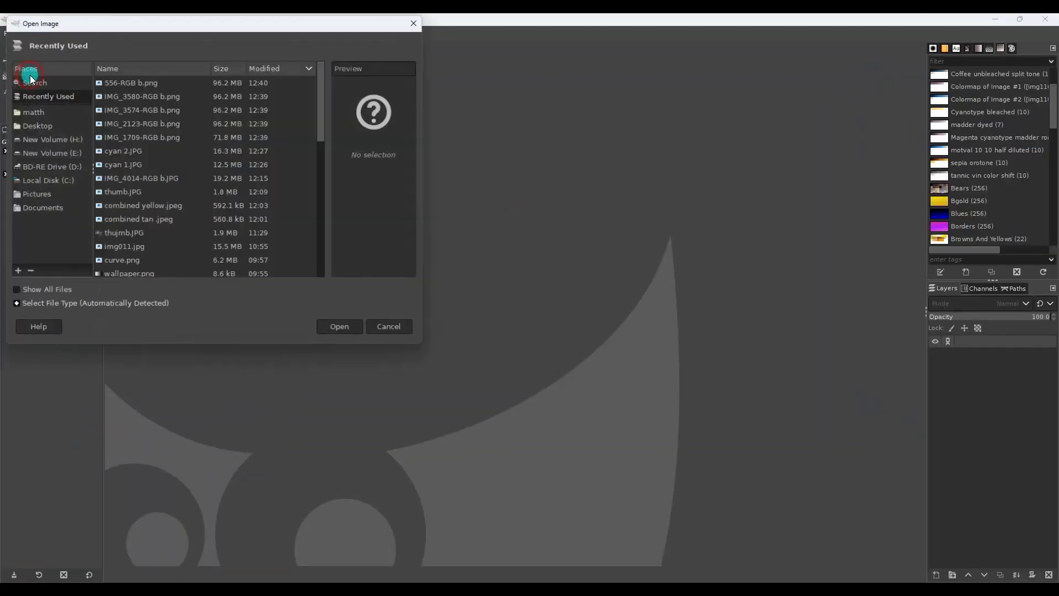
{"action": "left_click", "coordinate": [33, 125]}
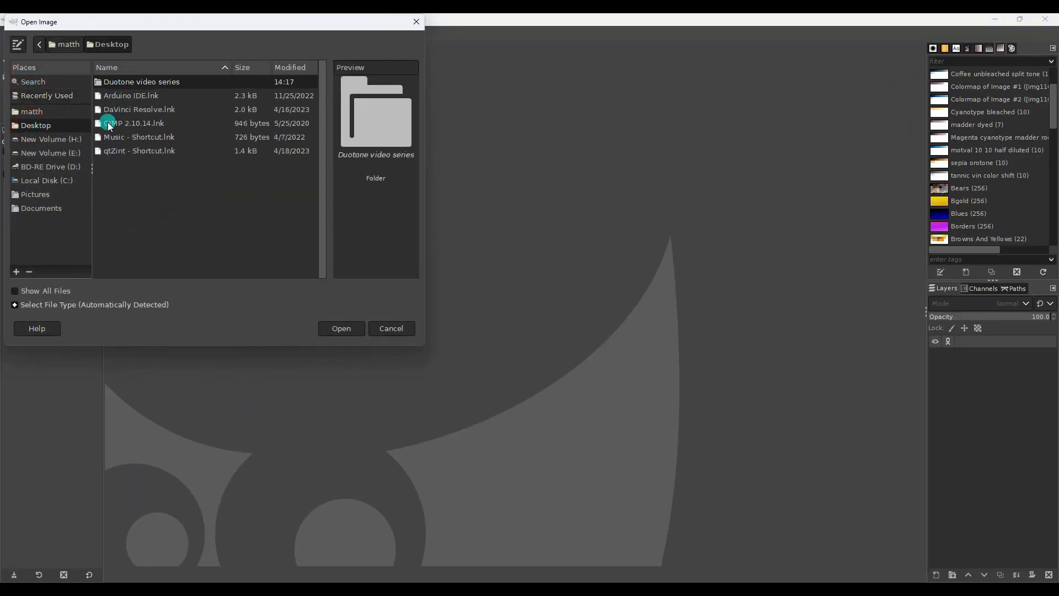
{"action": "double_click", "coordinate": [136, 84]}
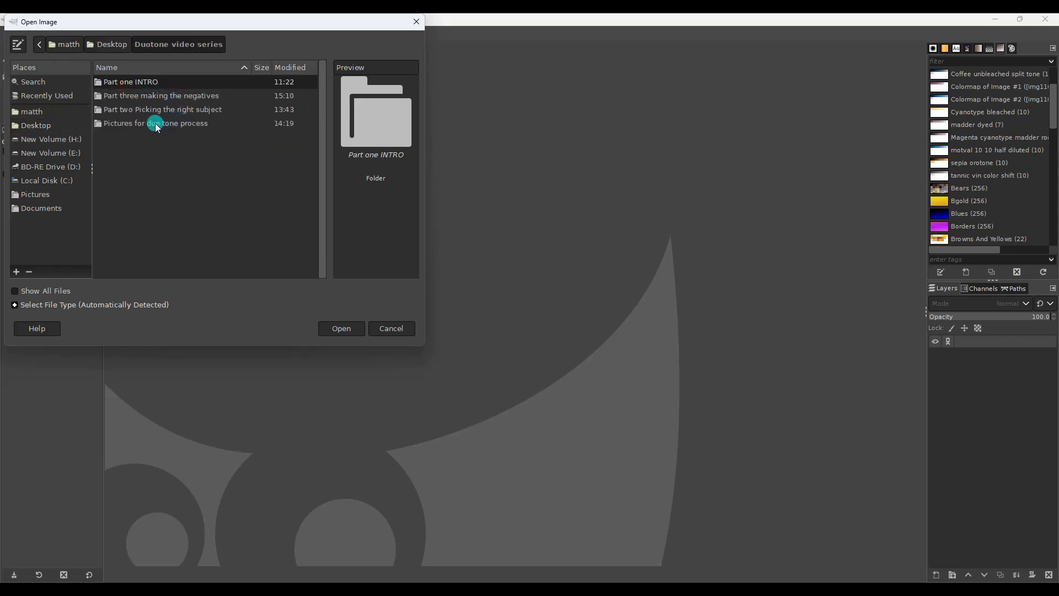
{"action": "double_click", "coordinate": [153, 97]}
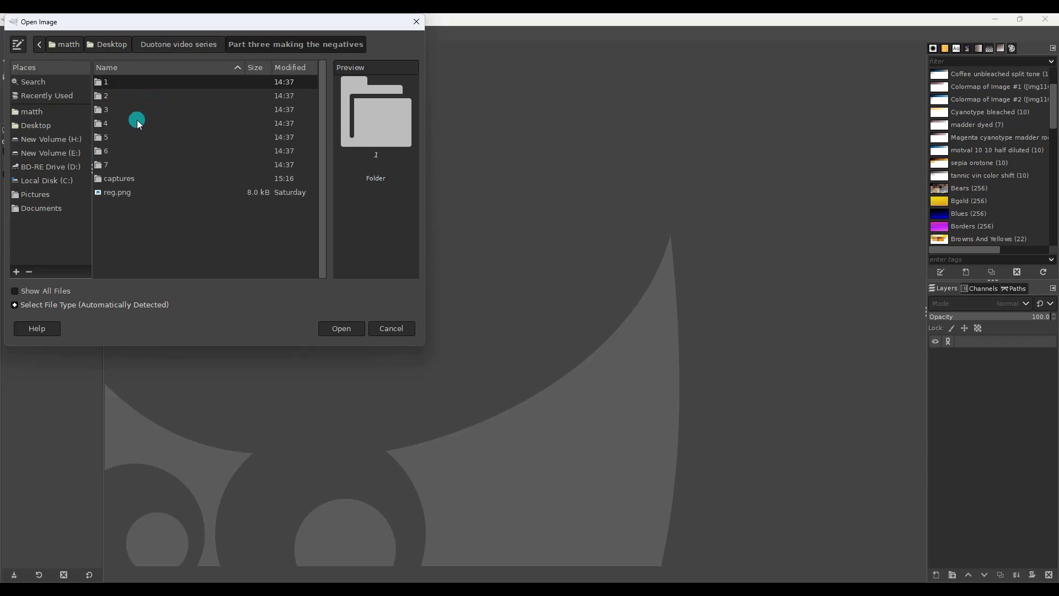
{"action": "double_click", "coordinate": [137, 121]}
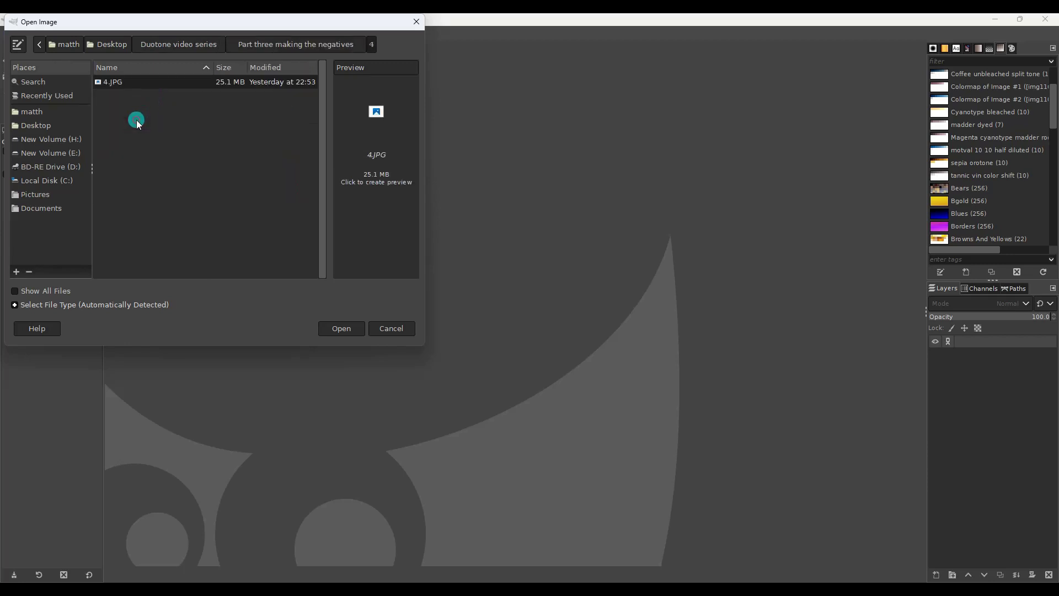
{"action": "left_click", "coordinate": [366, 183]}
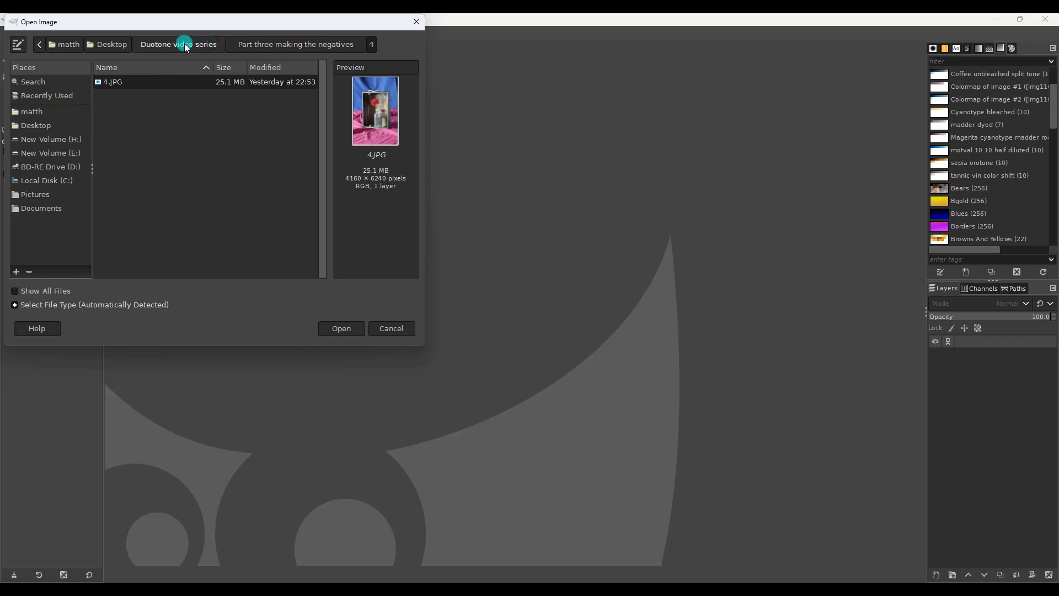
Open 3.JPG from folder 3 as an image, then close it.
{"action": "left_click", "coordinate": [273, 44]}
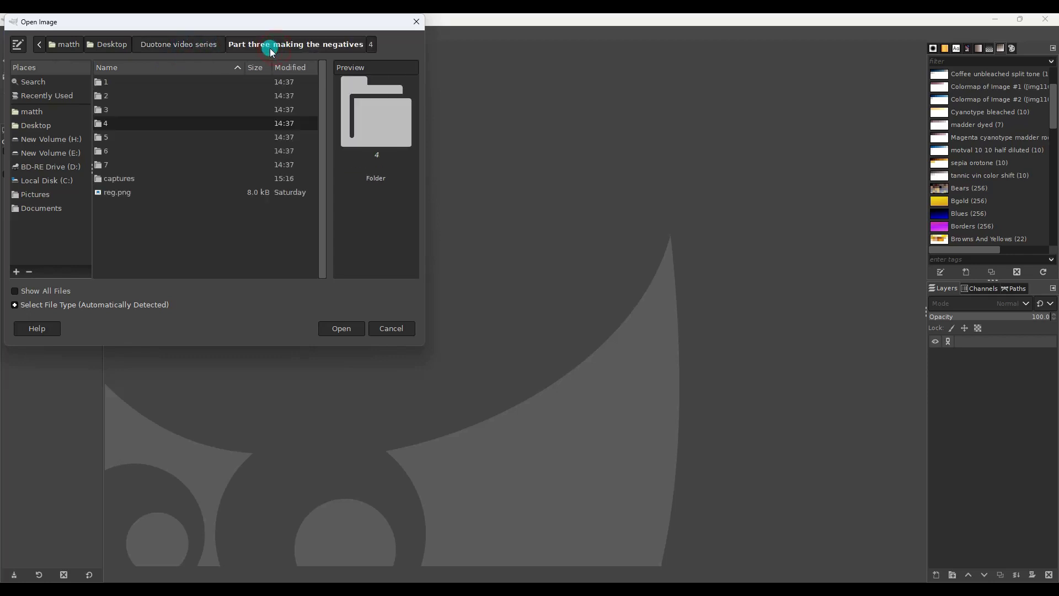
{"action": "double_click", "coordinate": [110, 109]}
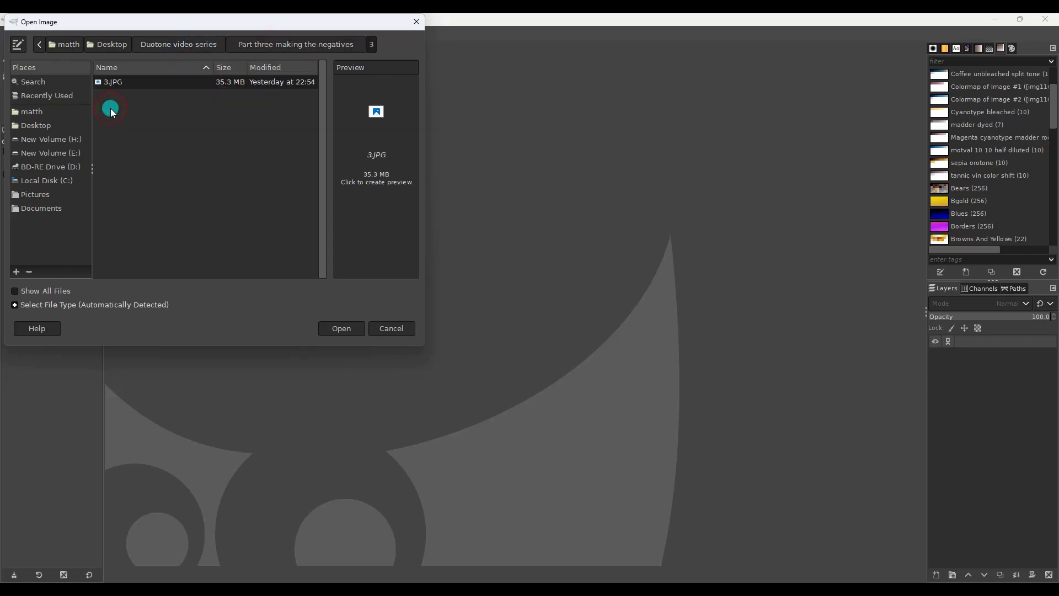
{"action": "double_click", "coordinate": [134, 83]}
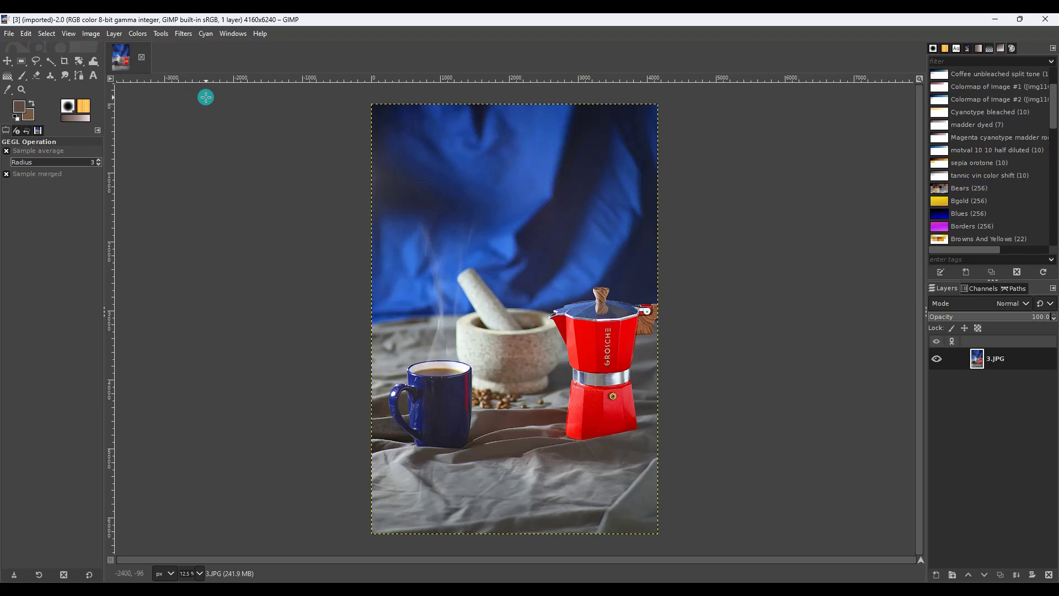
{"action": "left_click", "coordinate": [142, 58]}
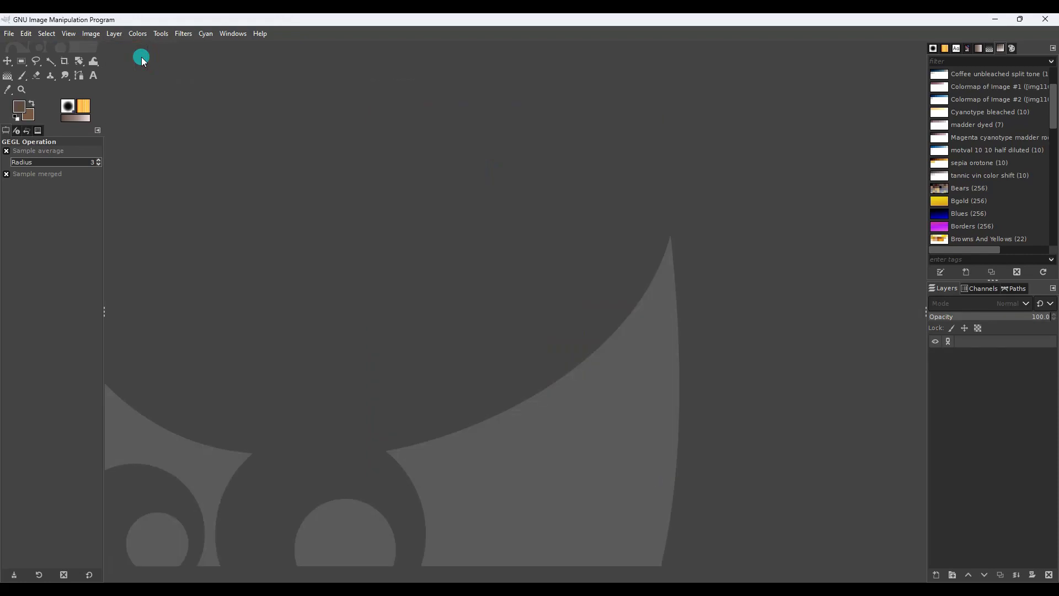
Open 5.JPG from folder 5 of Part three making the negatives.
{"action": "left_click", "coordinate": [9, 35]}
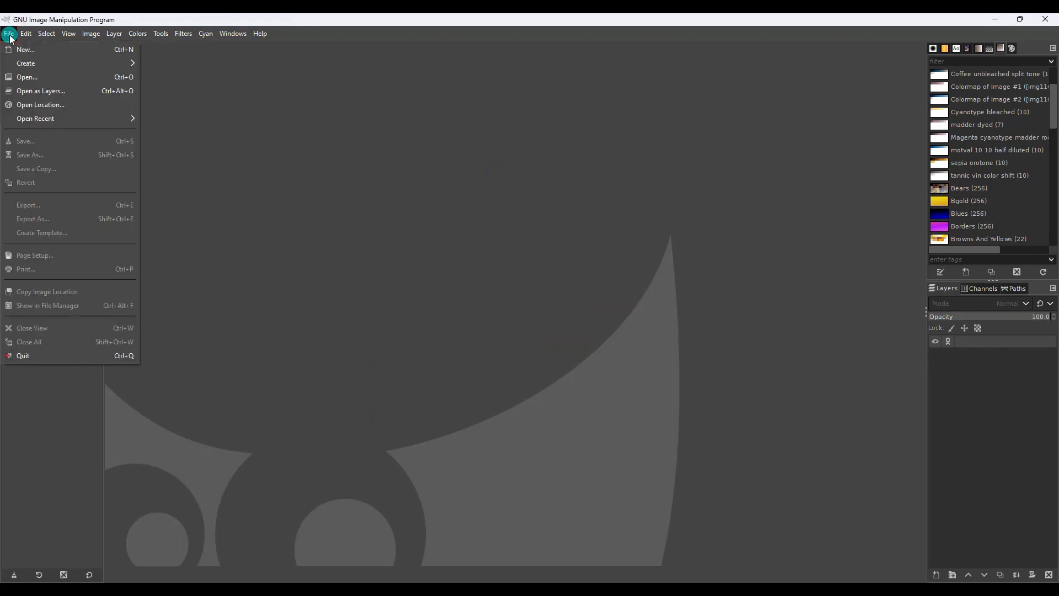
{"action": "left_click", "coordinate": [27, 77]}
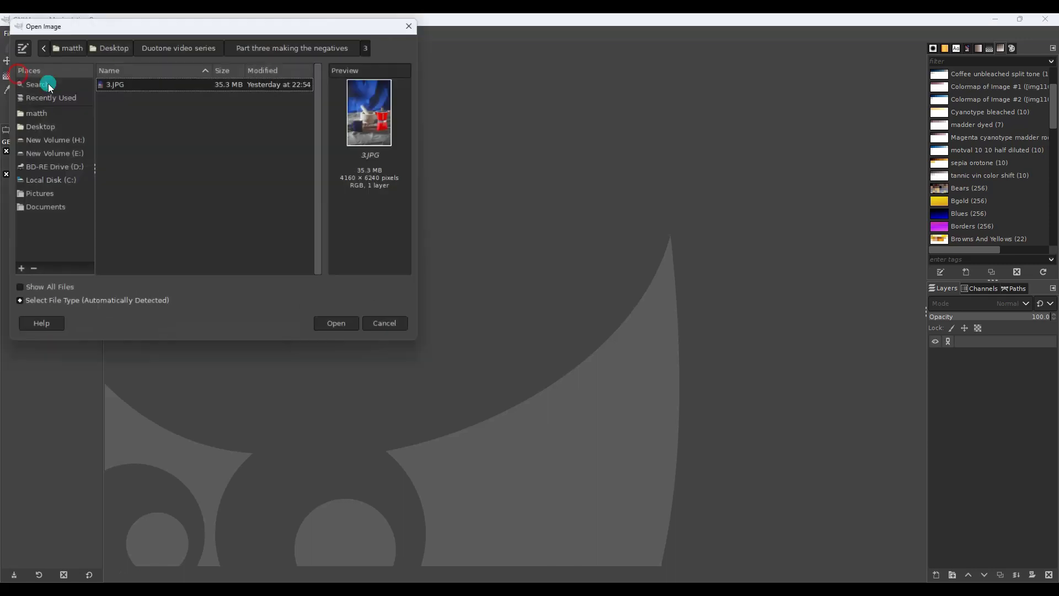
{"action": "left_click", "coordinate": [270, 43]}
{"action": "double_click", "coordinate": [103, 142]}
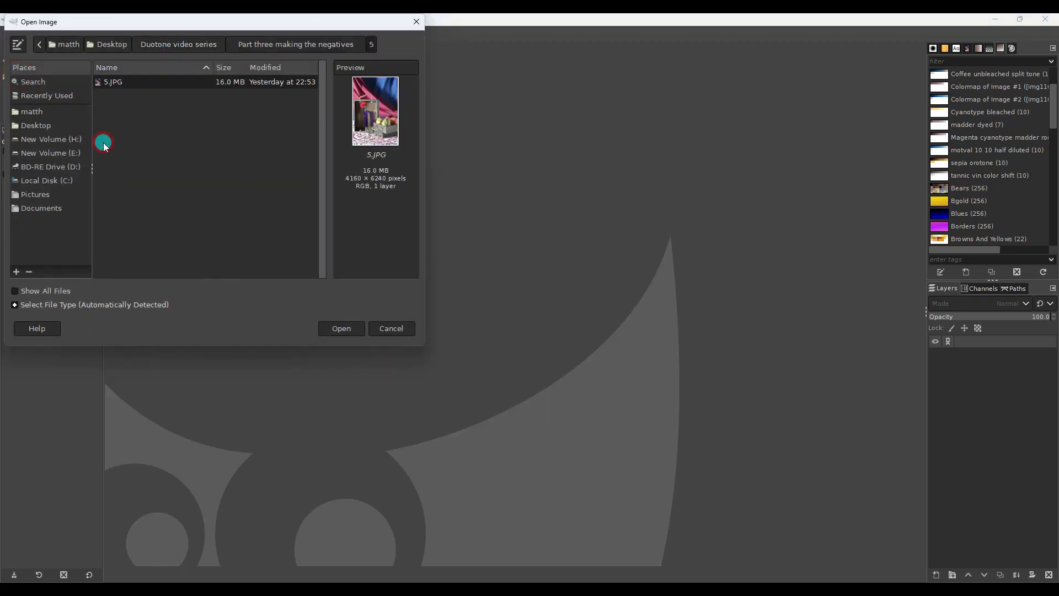
{"action": "double_click", "coordinate": [121, 85]}
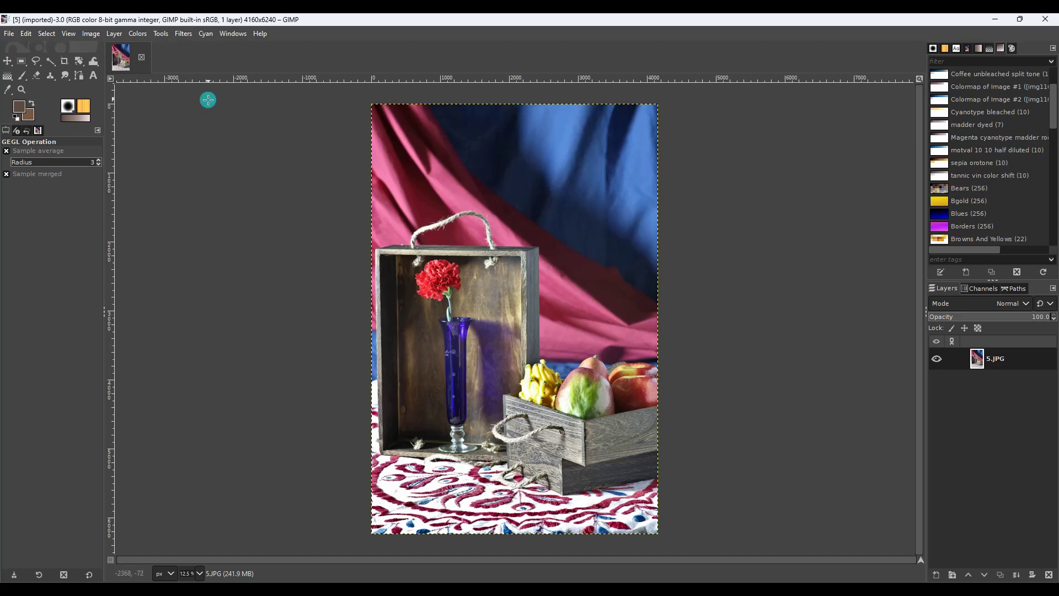
Start Filters > Decor > Add Border and set the border colour to white.
{"action": "left_click", "coordinate": [181, 33]}
{"action": "mouse_move", "coordinate": [200, 224]}
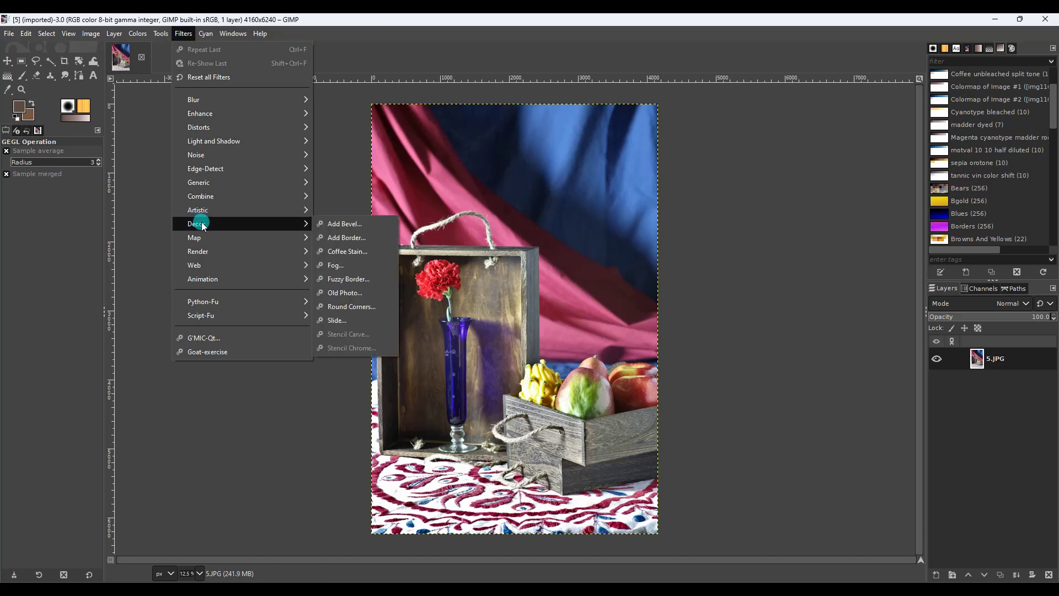
{"action": "left_click", "coordinate": [337, 238]}
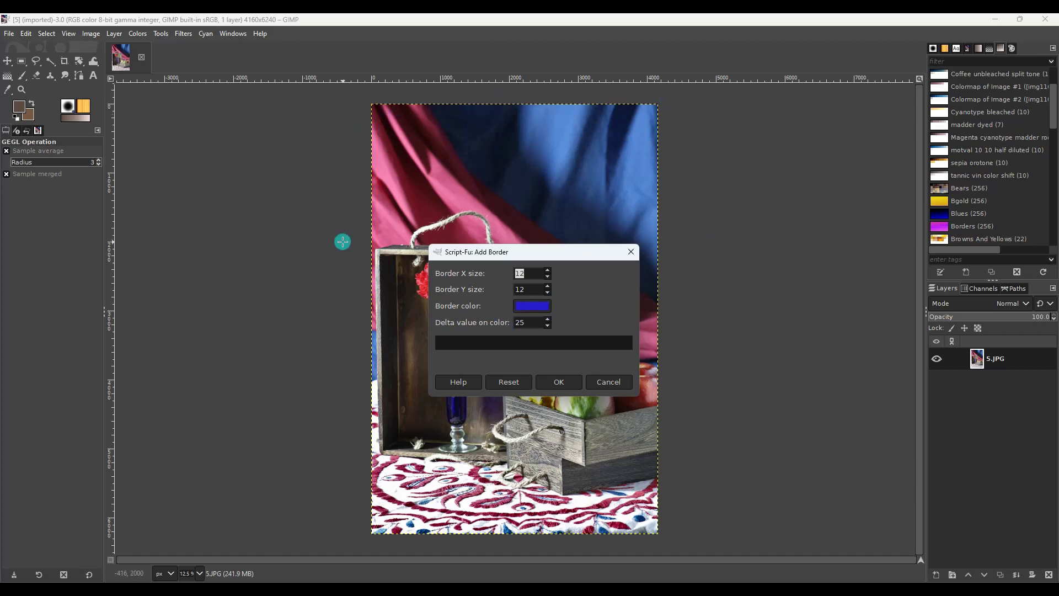
{"action": "left_click", "coordinate": [531, 307]}
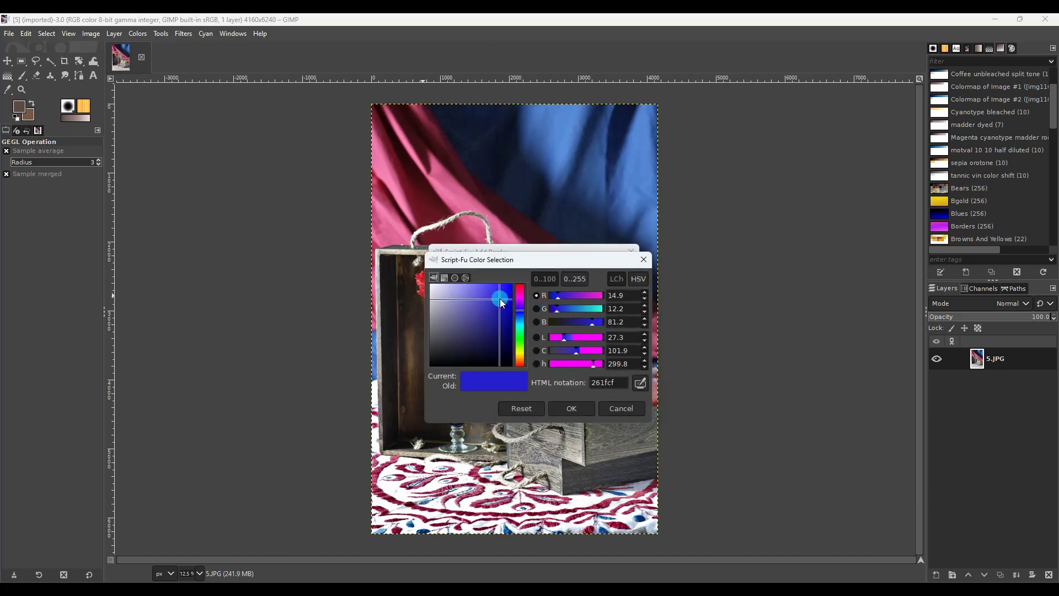
{"action": "left_click_drag", "start_coordinate": [500, 299], "coordinate": [413, 275]}
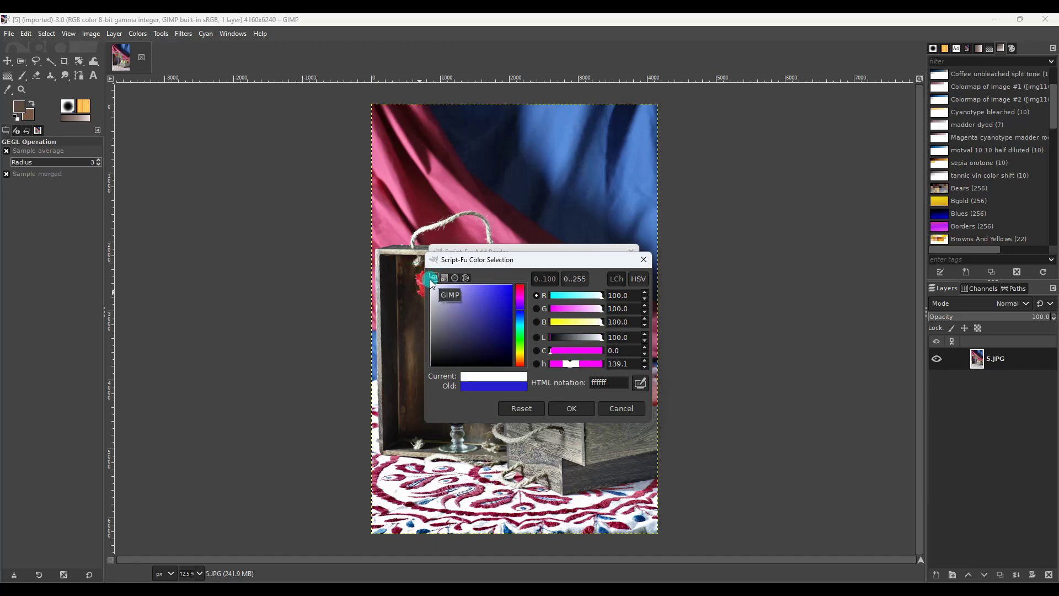
{"action": "left_click", "coordinate": [572, 408]}
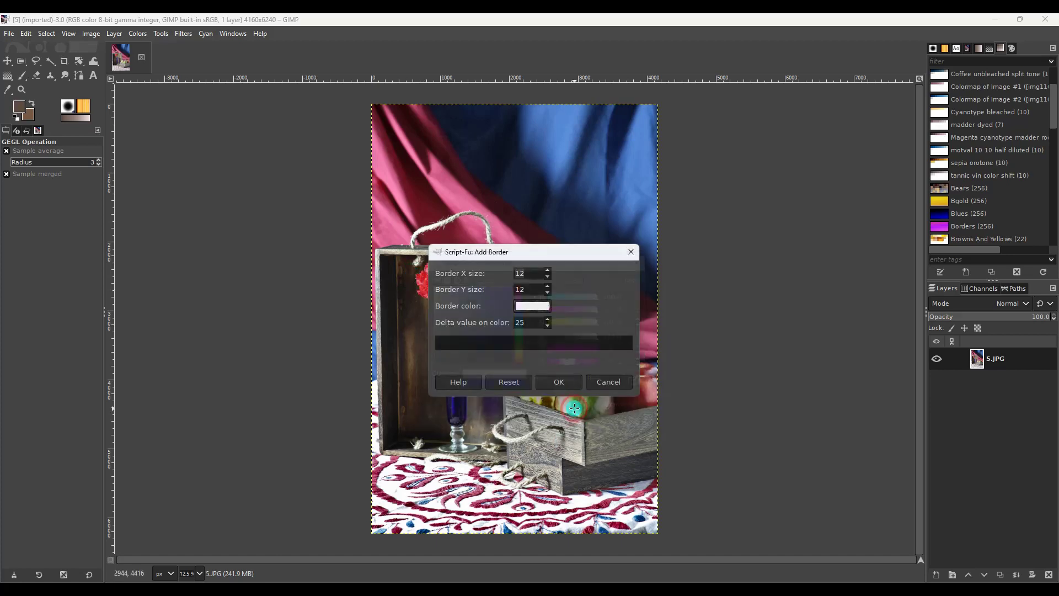
Set Border X and Y to 250 and apply the border.
{"action": "left_click_drag", "start_coordinate": [532, 274], "coordinate": [509, 278]}
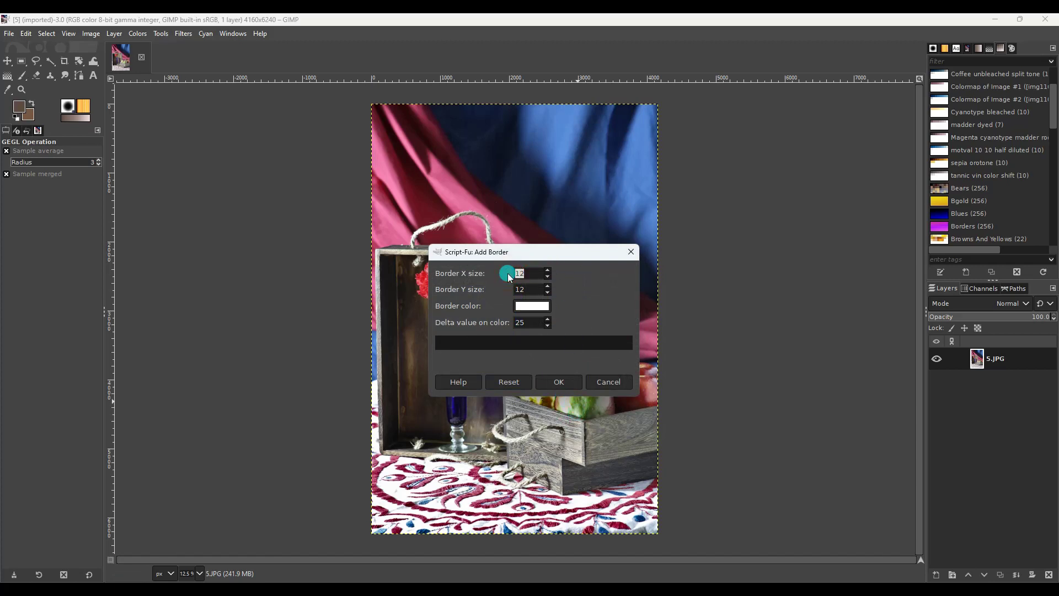
{"action": "type", "text": "250"}
{"action": "left_click_drag", "start_coordinate": [529, 290], "coordinate": [512, 292]}
{"action": "left_click", "coordinate": [567, 382]}
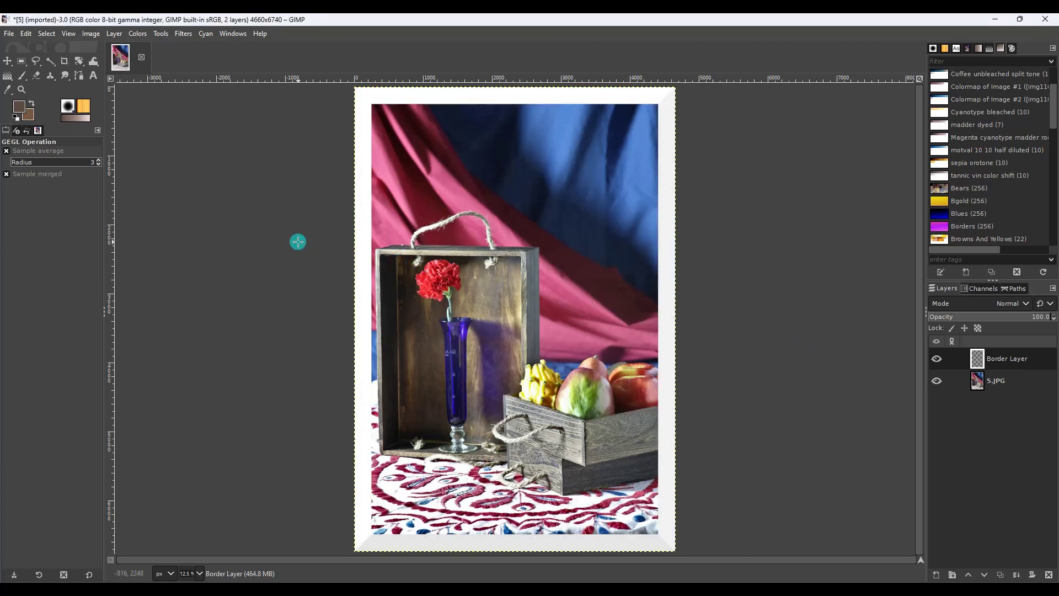
{"action": "key", "text": "p"}
{"action": "key", "text": "d"}
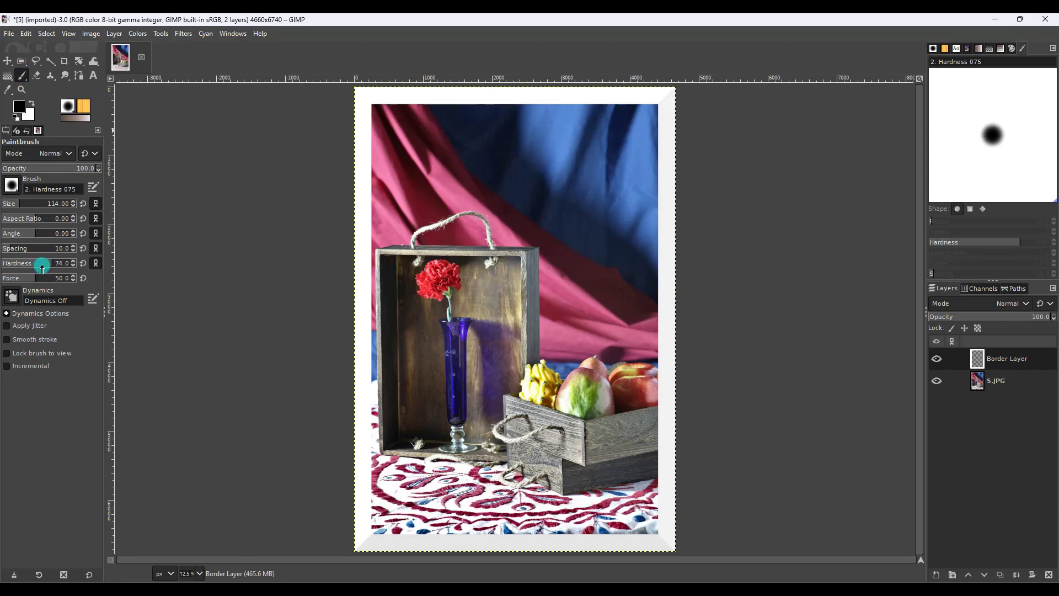
Raise brush hardness to 100, test black dots on the four border corners, then undo them.
{"action": "left_click_drag", "start_coordinate": [53, 263], "coordinate": [81, 266]}
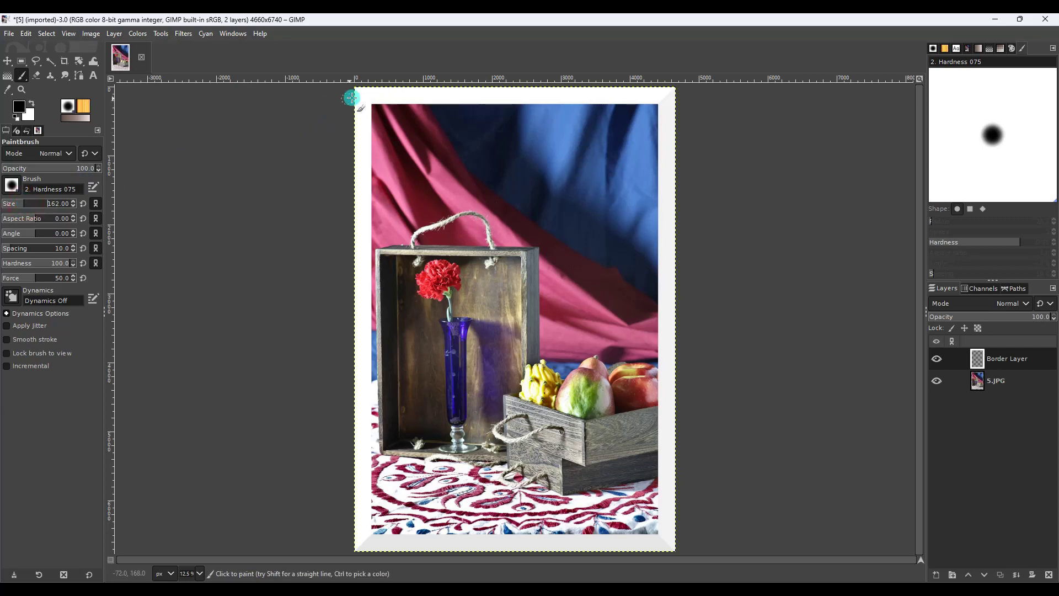
{"action": "left_click", "coordinate": [363, 97]}
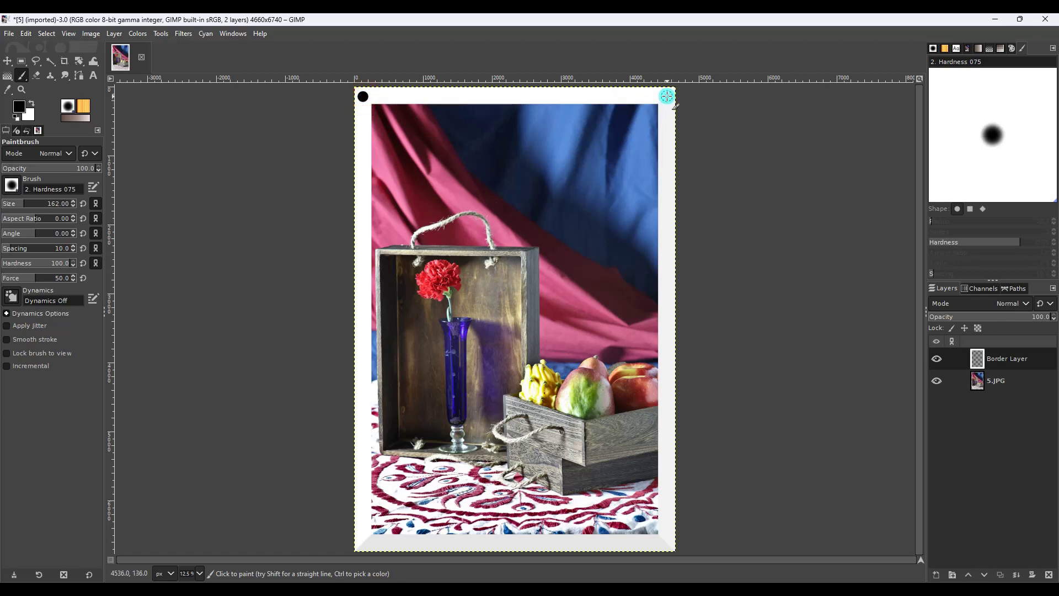
{"action": "left_click", "coordinate": [666, 96]}
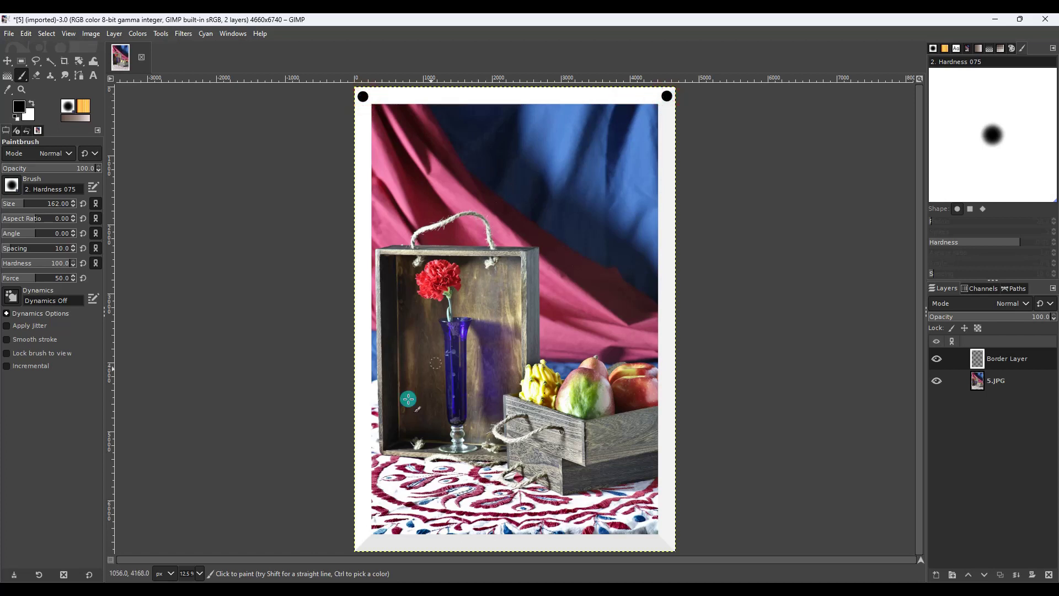
{"action": "left_click", "coordinate": [364, 542]}
{"action": "left_click", "coordinate": [666, 542]}
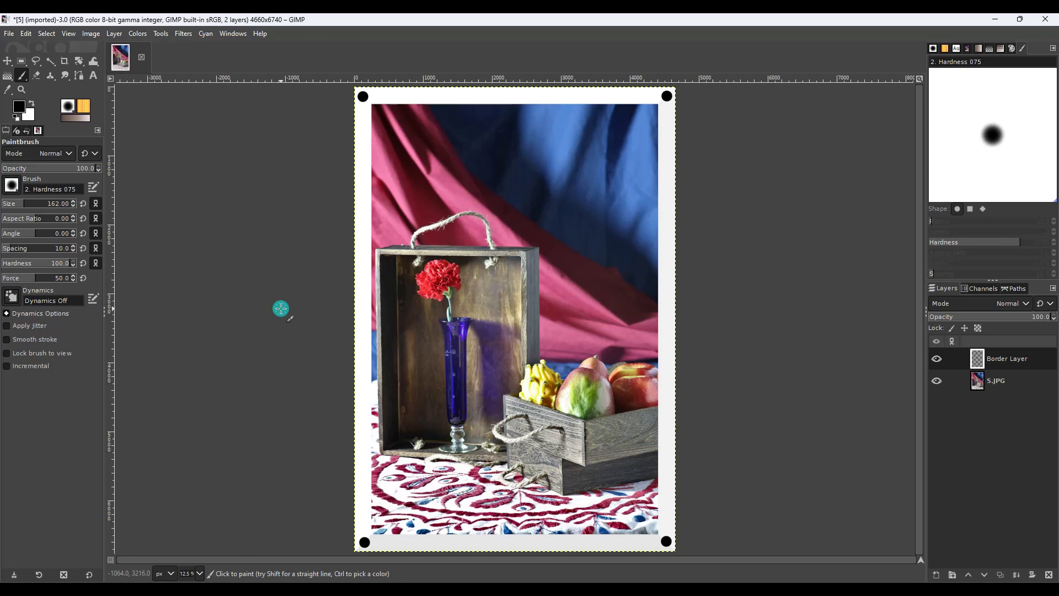
{"action": "key", "text": "ctrl+z"}
{"action": "key", "text": "ctrl+z"}
{"action": "key", "text": "ctrl+z"}
{"action": "key", "text": "ctrl+z"}
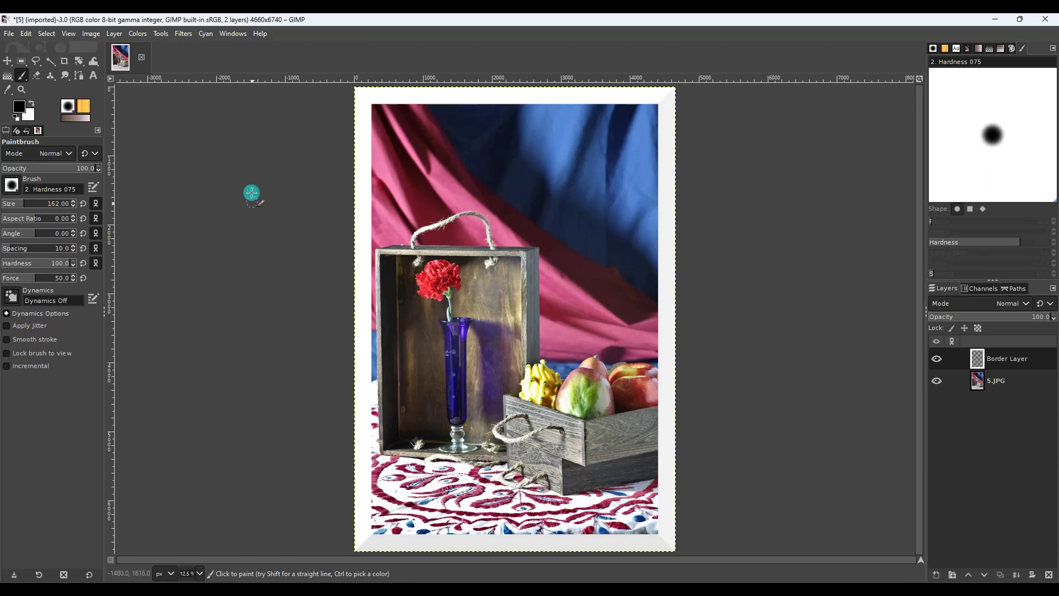
Open reg.png from Part three making the negatives, then return to the bordered 5.JPG.
{"action": "left_click", "coordinate": [10, 34]}
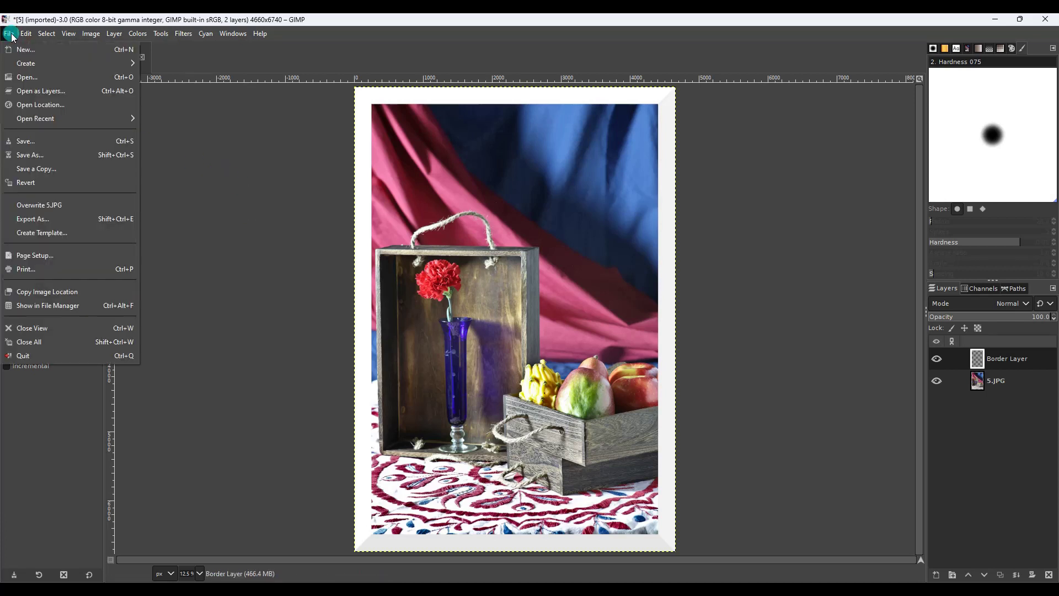
{"action": "left_click", "coordinate": [24, 75]}
{"action": "left_click", "coordinate": [289, 119]}
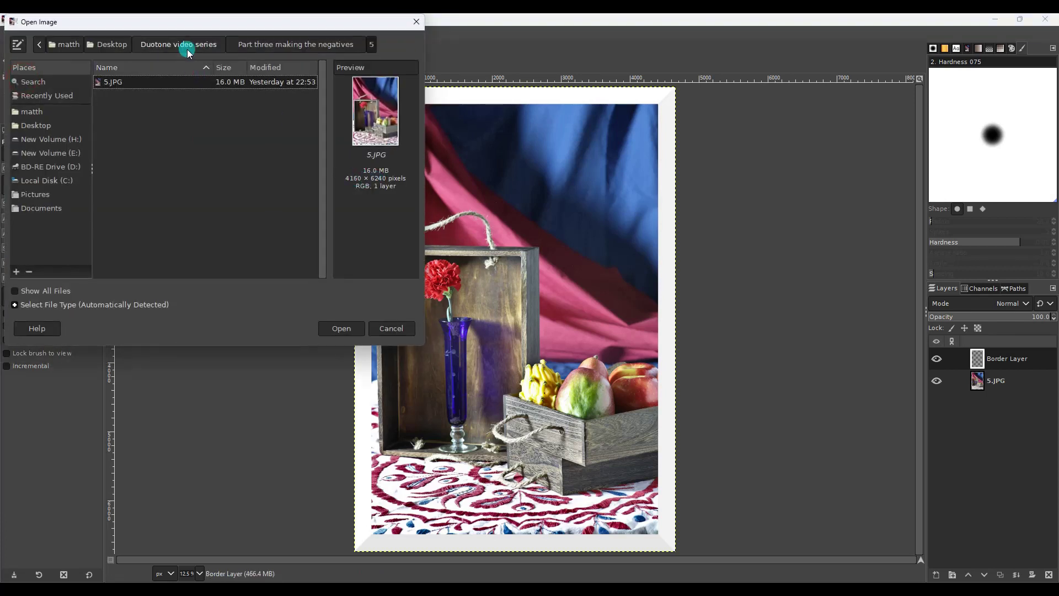
{"action": "left_click", "coordinate": [248, 44]}
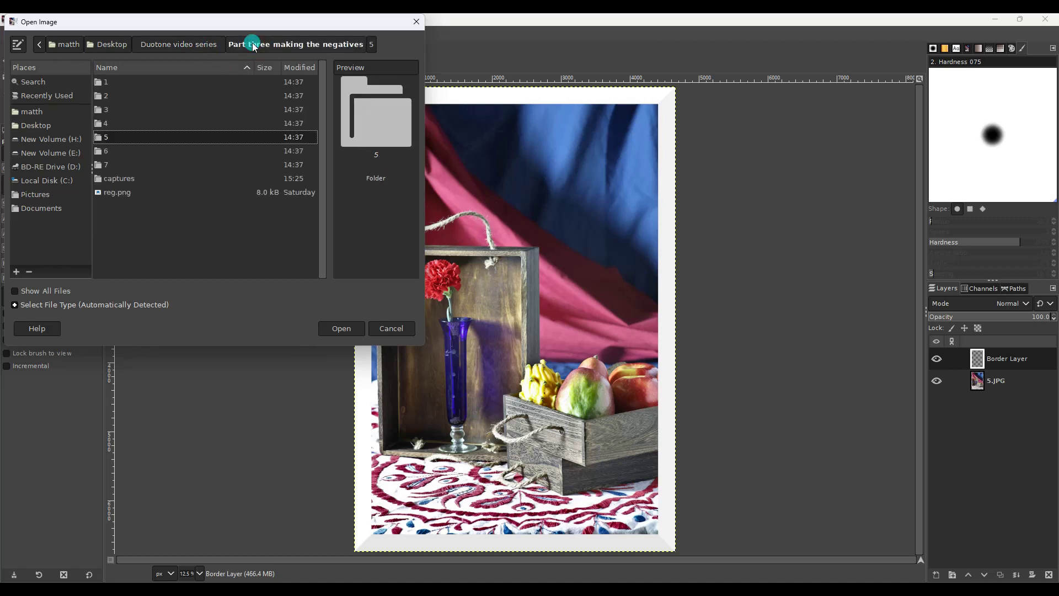
{"action": "double_click", "coordinate": [117, 194]}
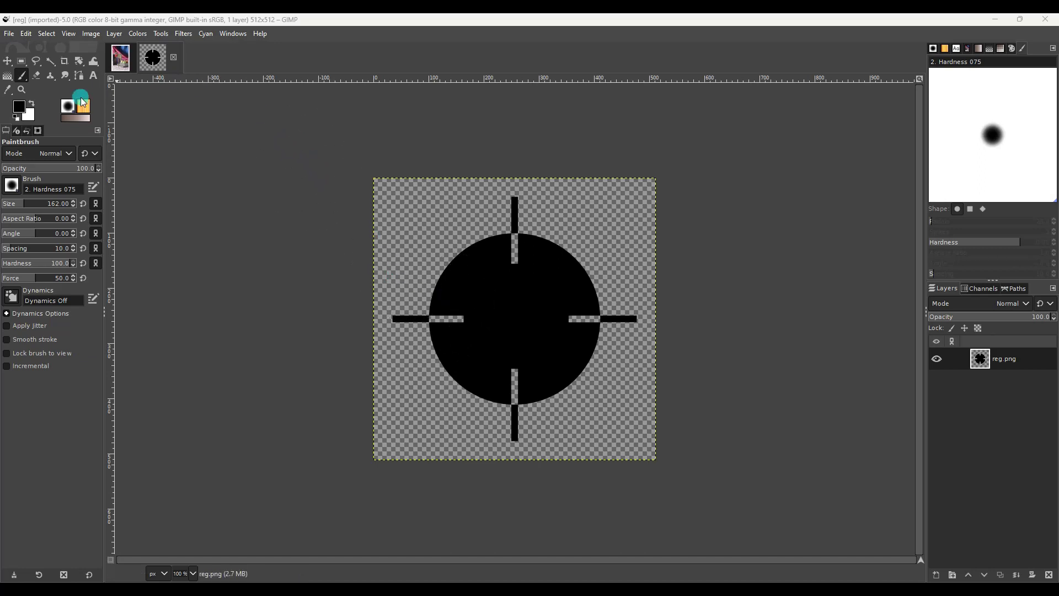
{"action": "left_click", "coordinate": [123, 64]}
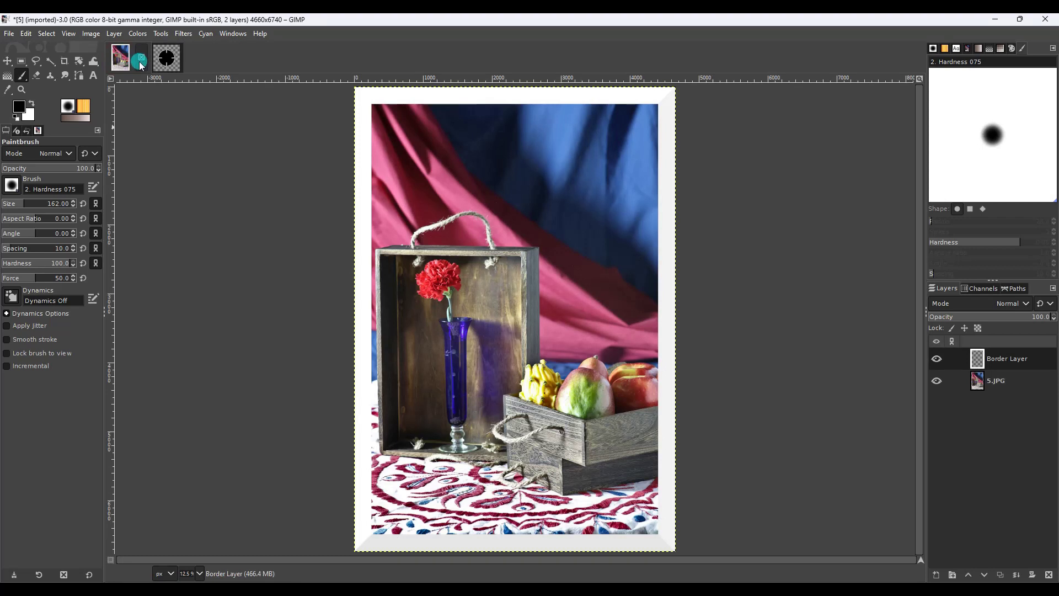
Add a new empty layer named BLUE to the photo.
{"action": "left_click", "coordinate": [114, 35]}
{"action": "left_click", "coordinate": [118, 49]}
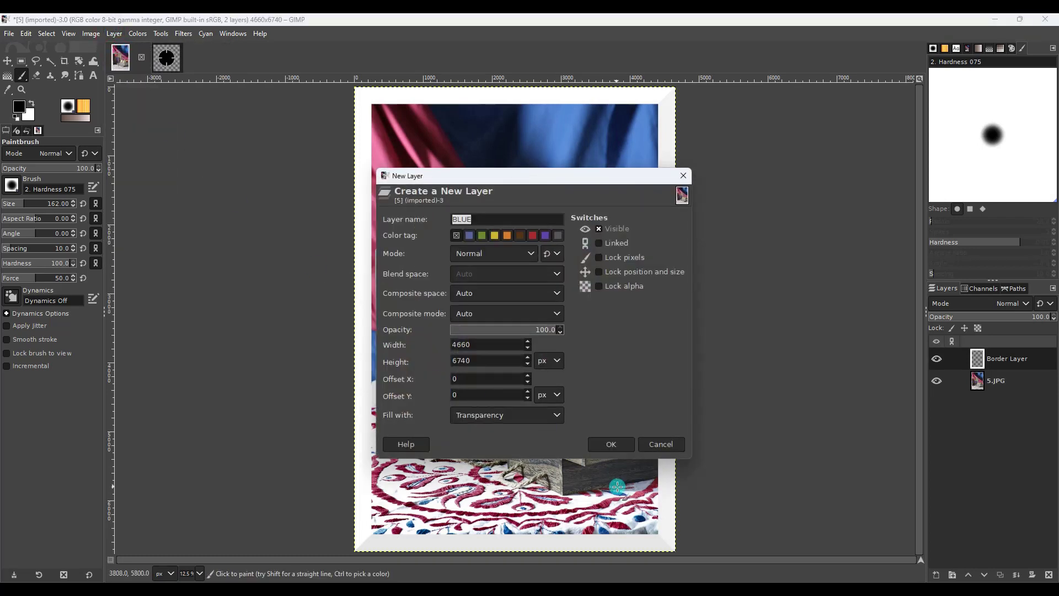
{"action": "left_click", "coordinate": [609, 446]}
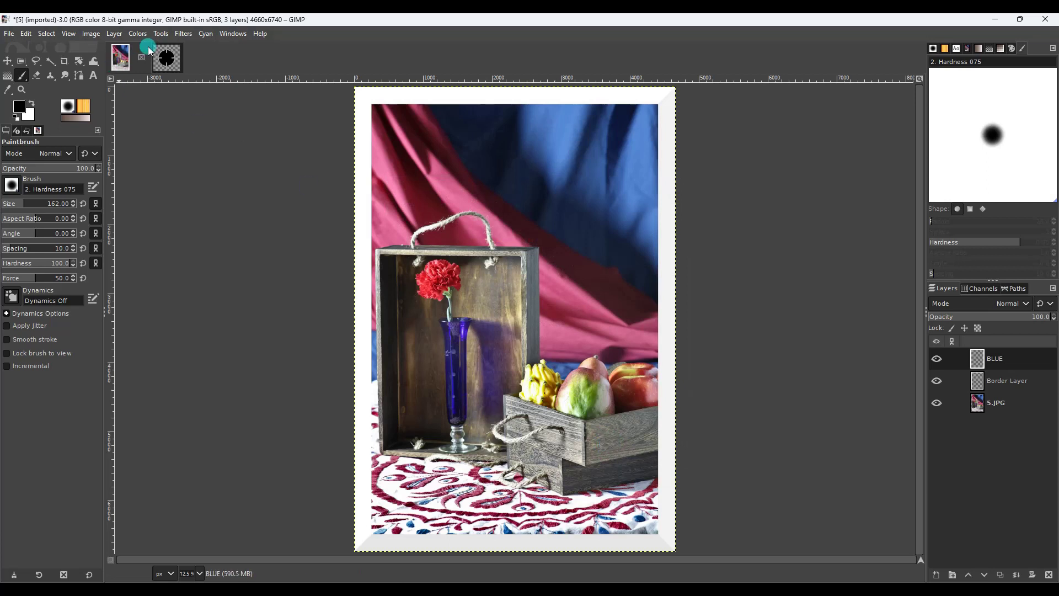
Copy the registration mark from reg.png, paste it into the photo and drag it top-left.
{"action": "left_click", "coordinate": [163, 61]}
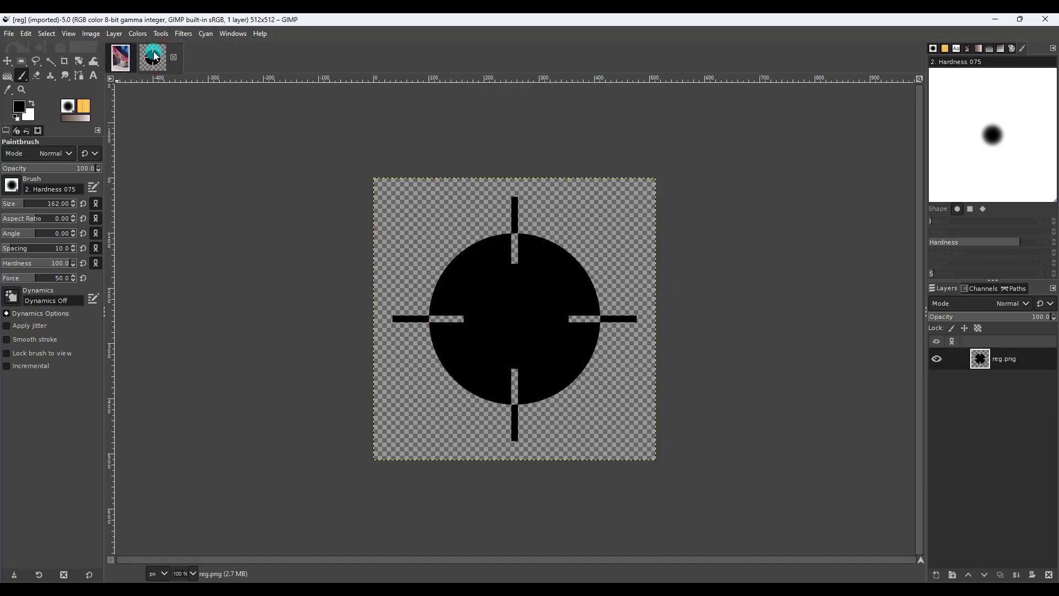
{"action": "left_click", "coordinate": [19, 34]}
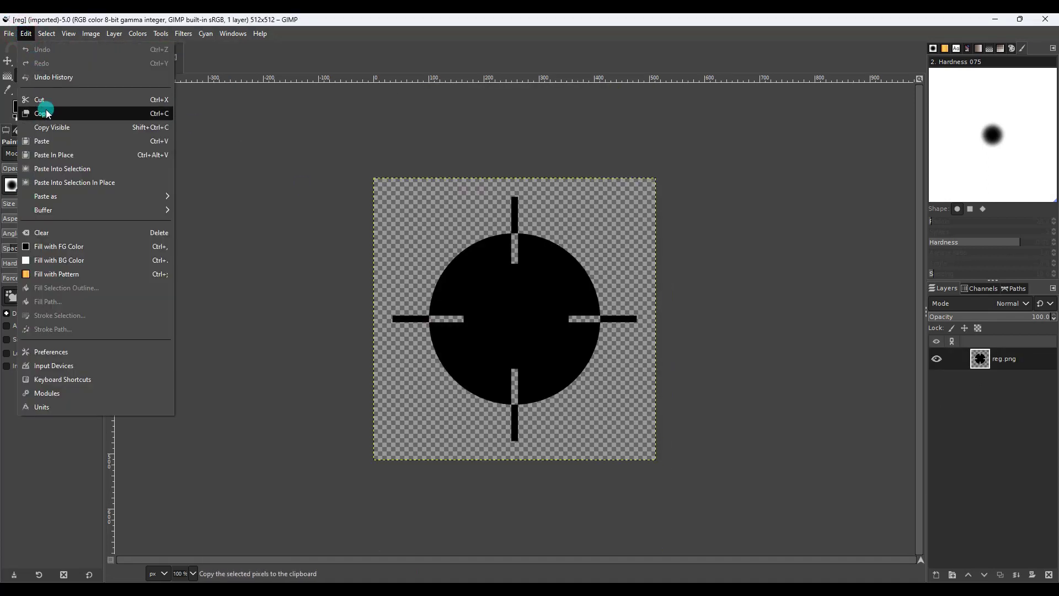
{"action": "left_click", "coordinate": [49, 109]}
{"action": "left_click", "coordinate": [121, 57]}
{"action": "left_click", "coordinate": [26, 34]}
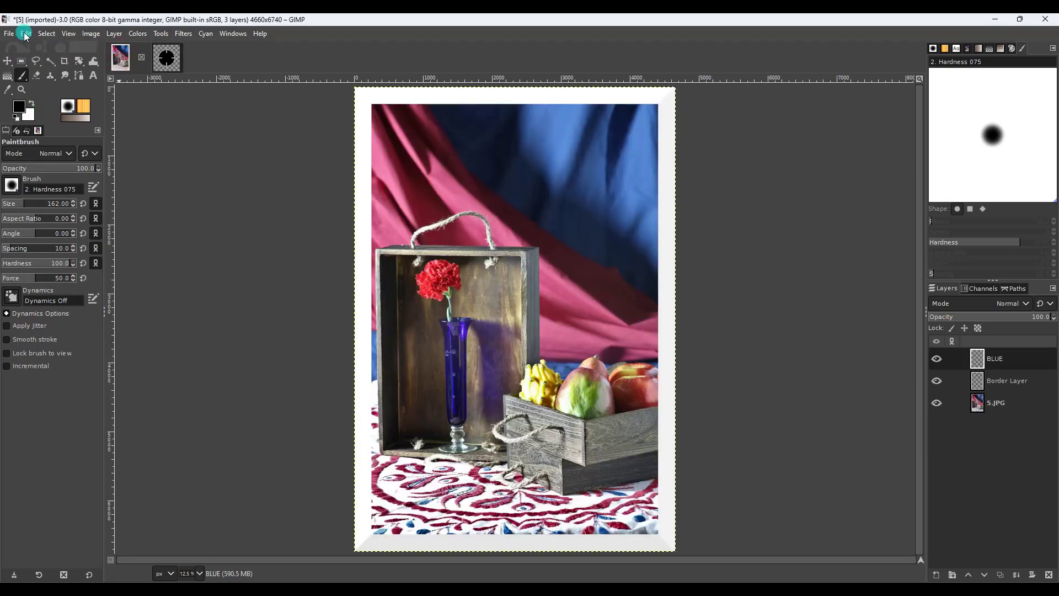
{"action": "left_click", "coordinate": [50, 141]}
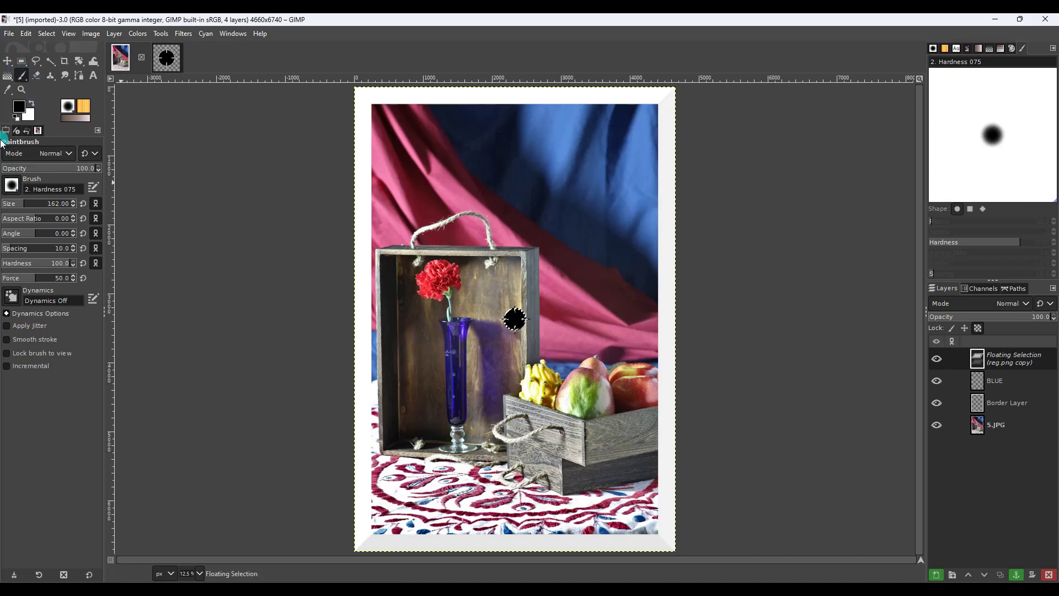
{"action": "left_click", "coordinate": [8, 62]}
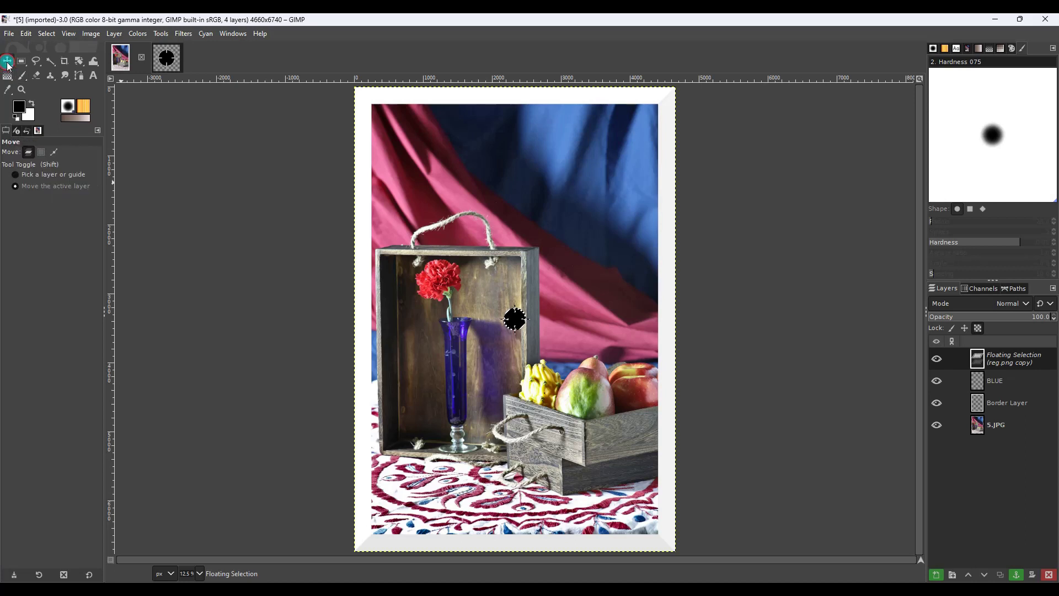
{"action": "left_click_drag", "start_coordinate": [523, 333], "coordinate": [375, 109]}
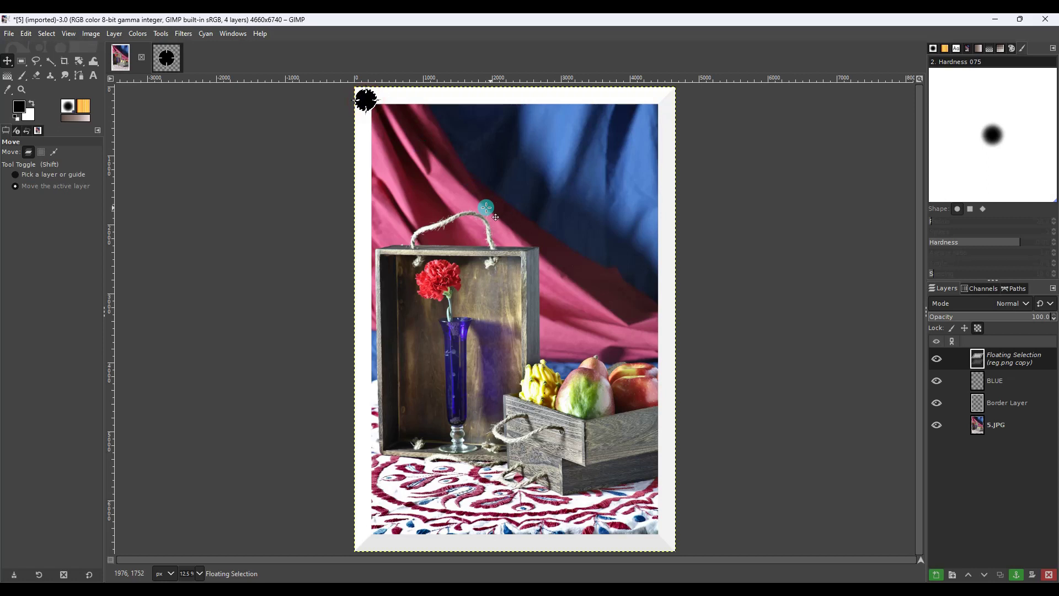
{"action": "right_click", "coordinate": [996, 364]}
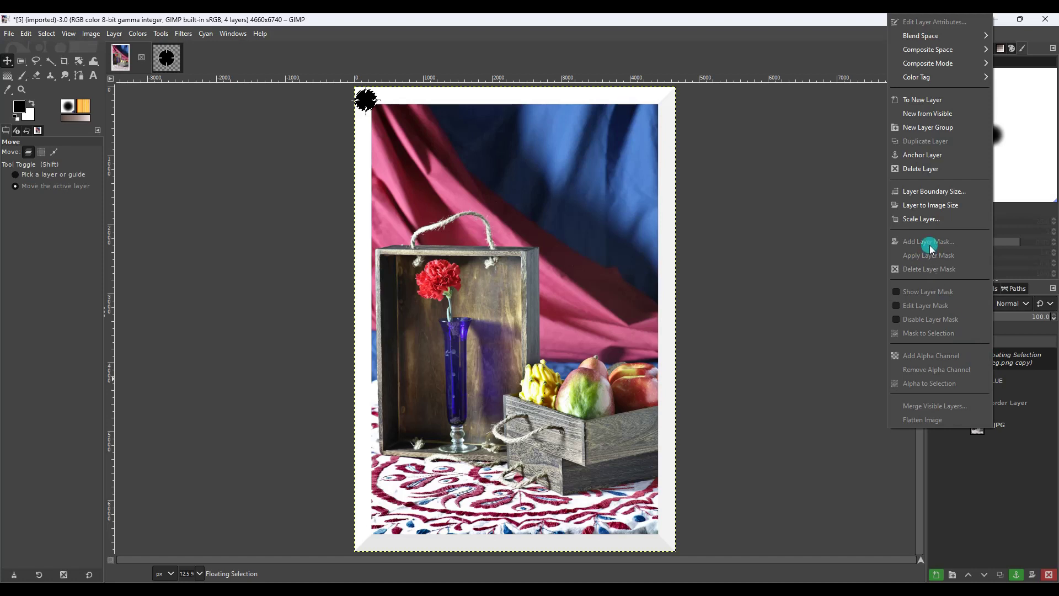
Scale the pasted registration mark down, ending at 300×300 px.
{"action": "left_click", "coordinate": [922, 218]}
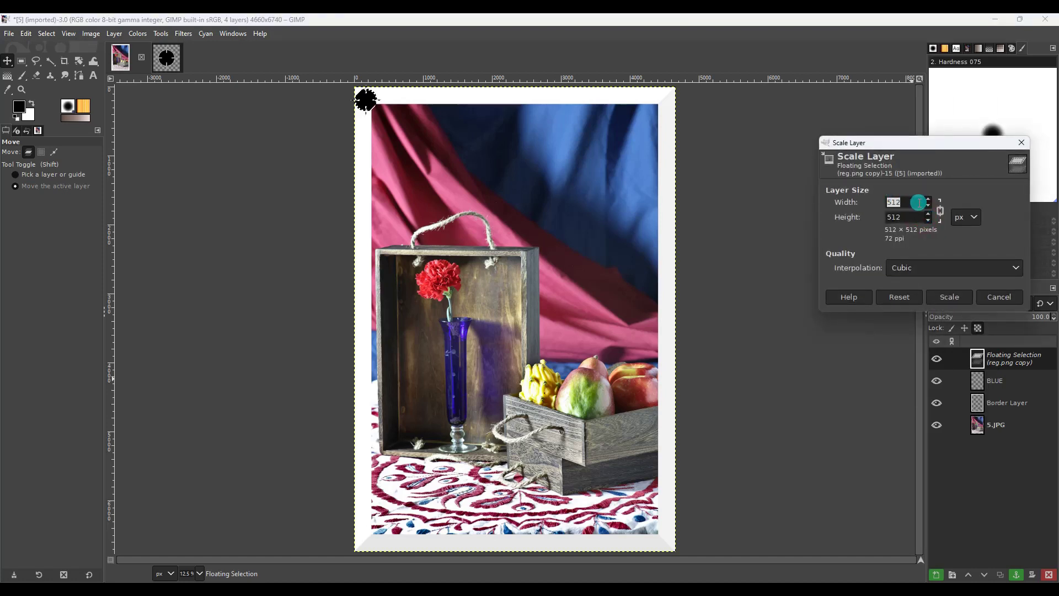
{"action": "left_click", "coordinate": [885, 204]}
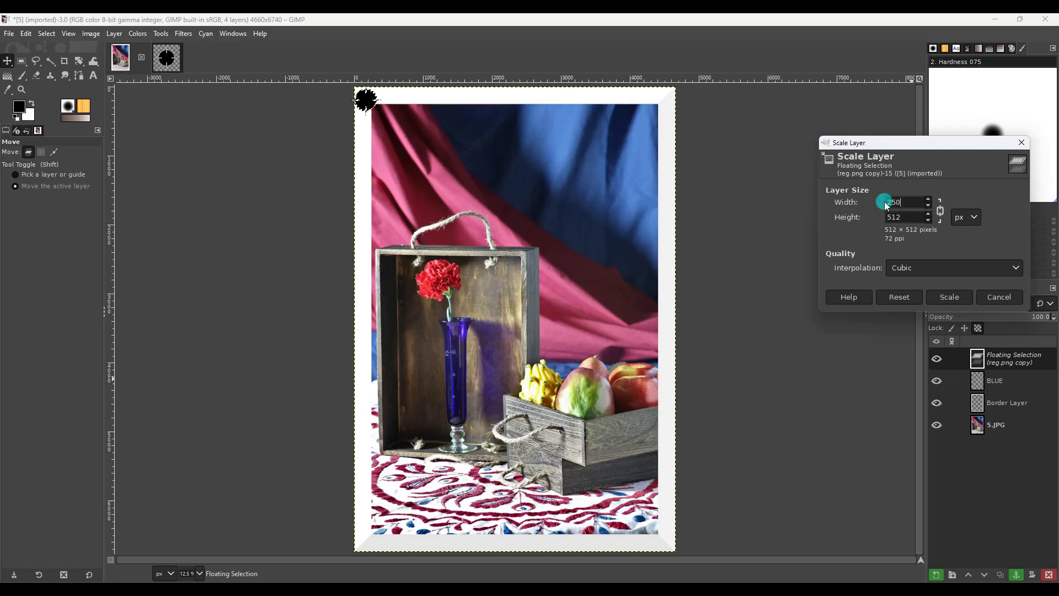
{"action": "type", "text": "250"}
{"action": "left_click", "coordinate": [947, 298]}
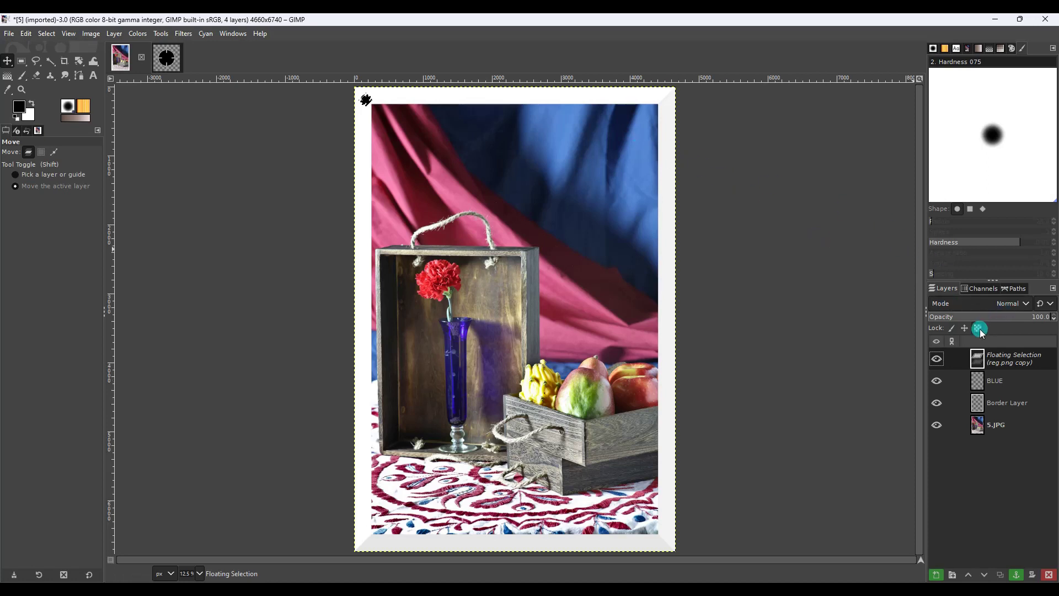
{"action": "right_click", "coordinate": [1012, 365]}
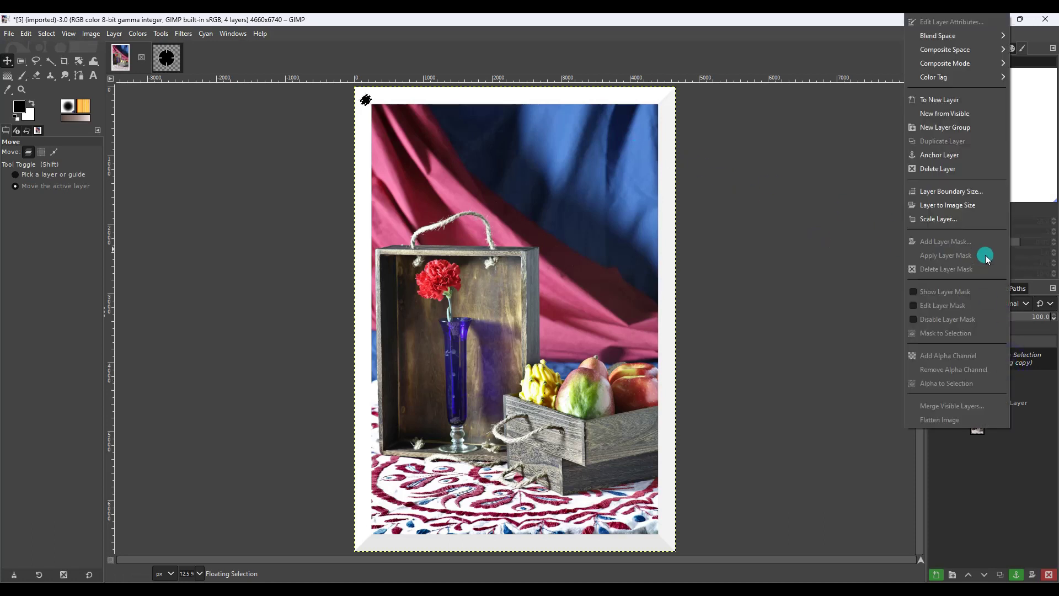
{"action": "left_click", "coordinate": [937, 219]}
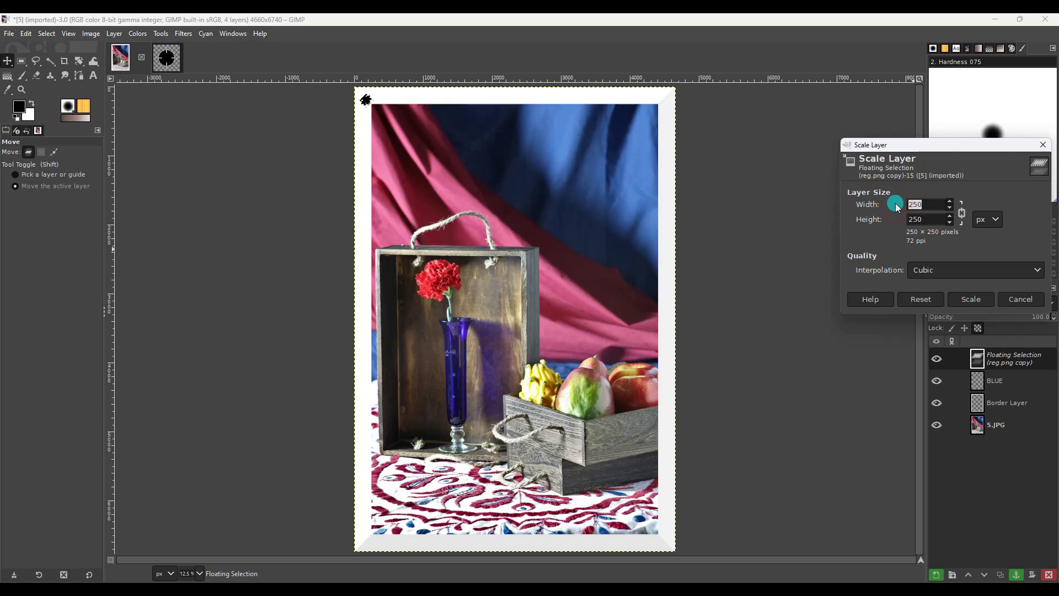
{"action": "left_click", "coordinate": [963, 299]}
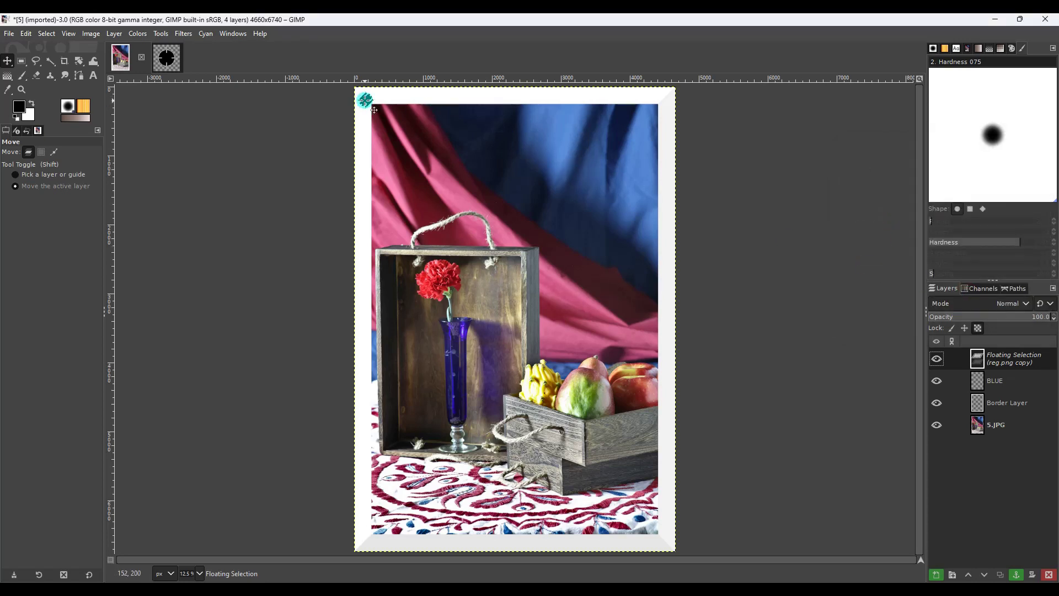
Nudge the mark into the top-left border corner and anchor it onto the BLUE layer.
{"action": "left_click_drag", "start_coordinate": [374, 111], "coordinate": [373, 109]}
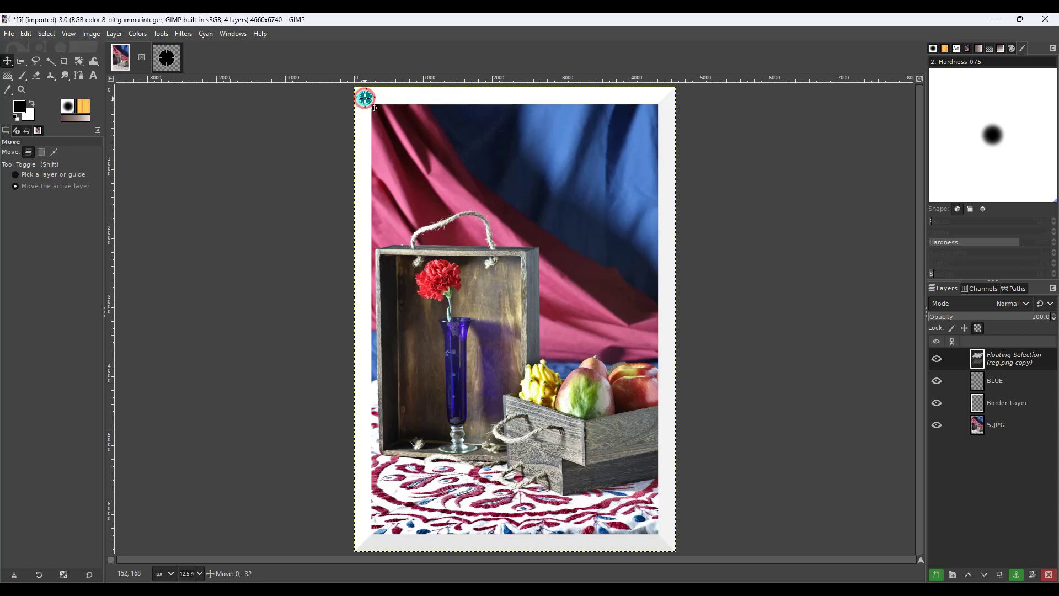
{"action": "left_click_drag", "start_coordinate": [374, 108], "coordinate": [374, 109]}
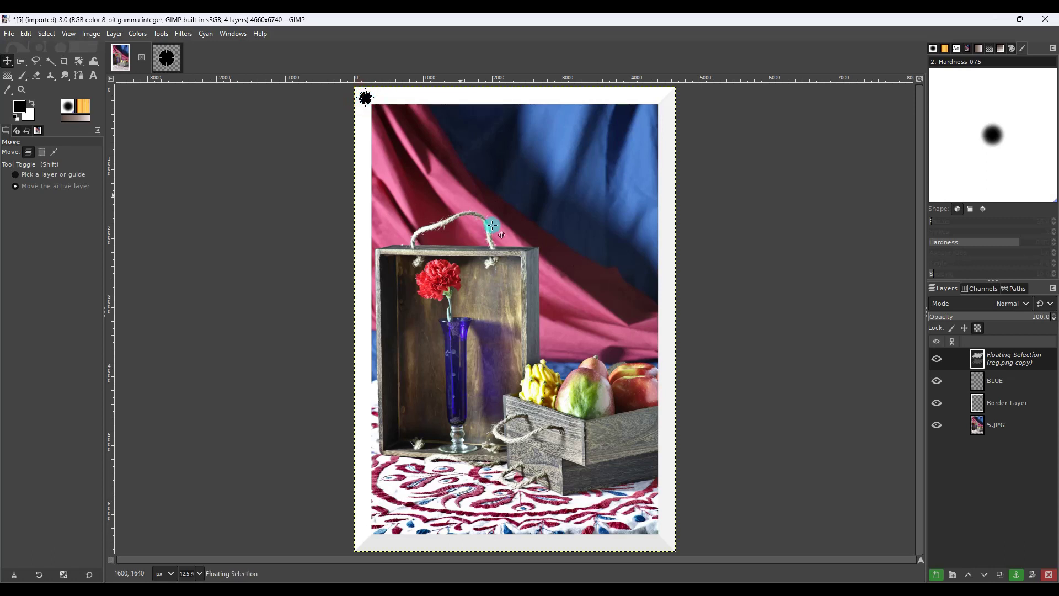
{"action": "left_click", "coordinate": [1016, 575]}
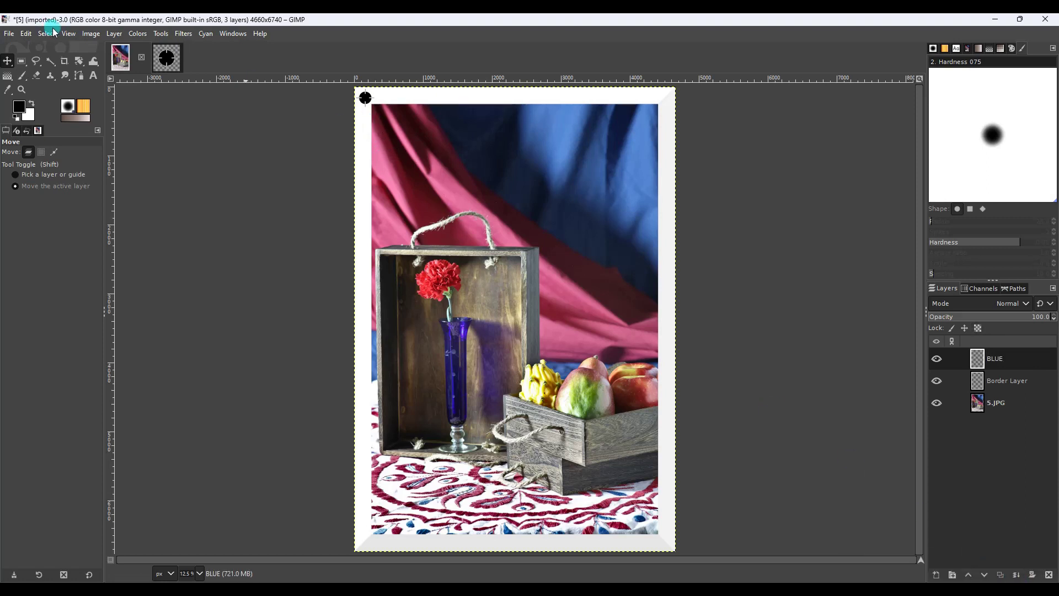
Add another new transparent layer to the photo.
{"action": "left_click", "coordinate": [90, 34]}
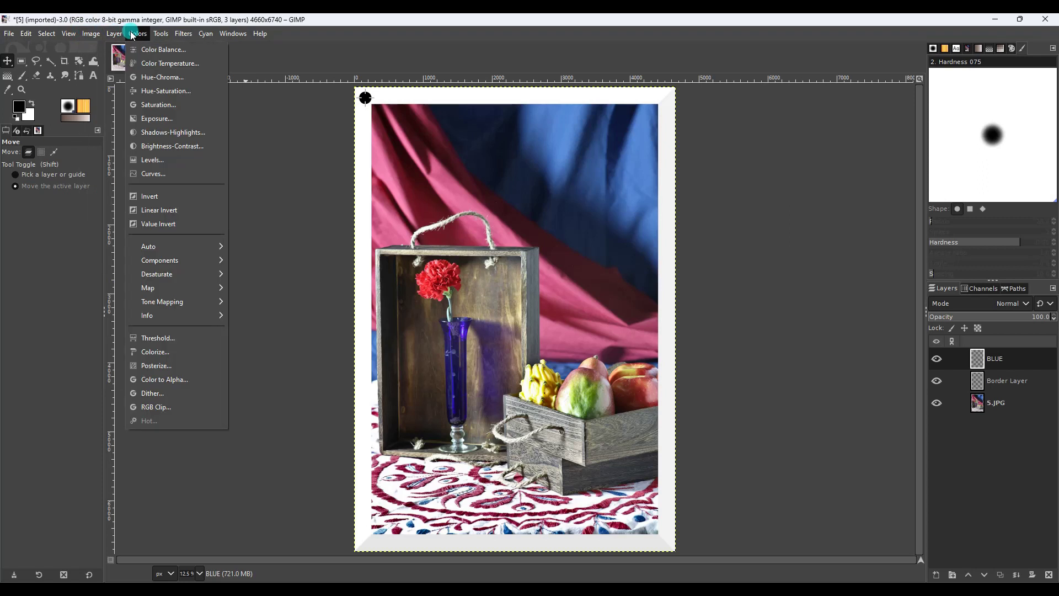
{"action": "left_click", "coordinate": [124, 49]}
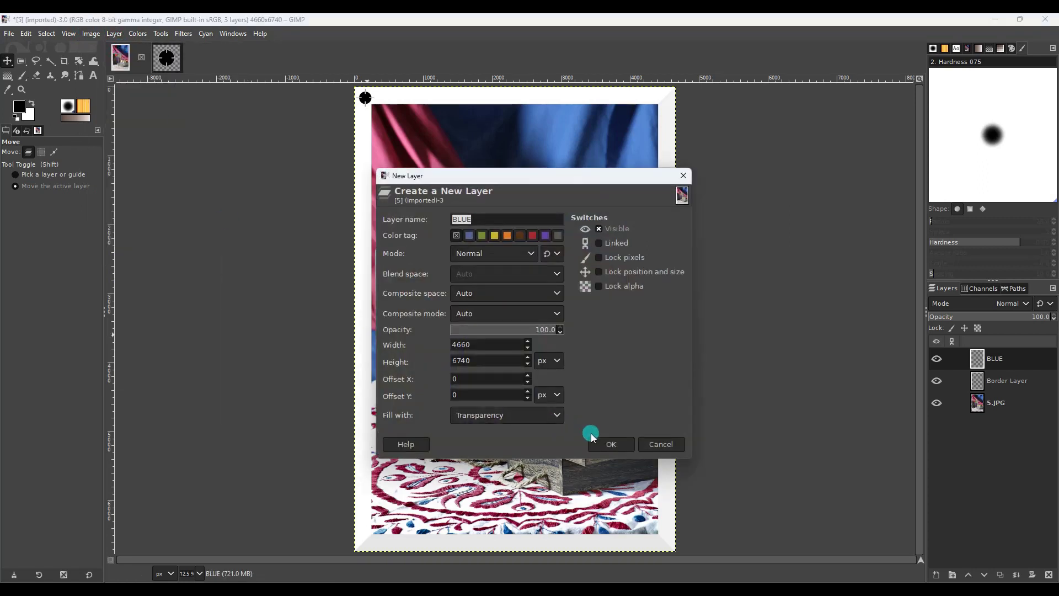
{"action": "left_click", "coordinate": [610, 443]}
Copy the registration mark from reg.png and paste it into the still-life photo.
{"action": "left_click", "coordinate": [174, 59]}
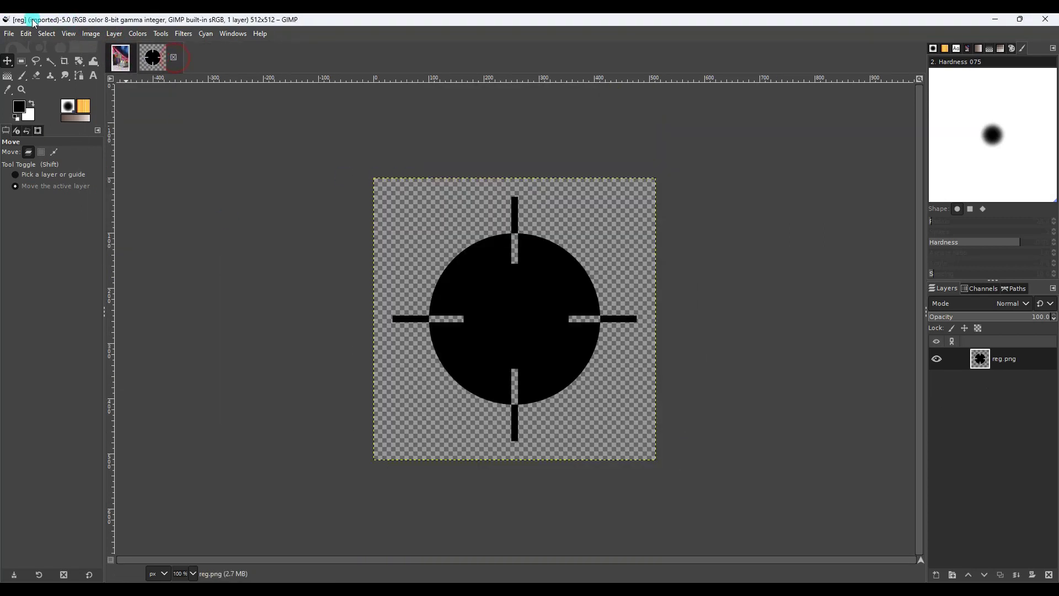
{"action": "left_click", "coordinate": [26, 34]}
{"action": "left_click", "coordinate": [73, 114]}
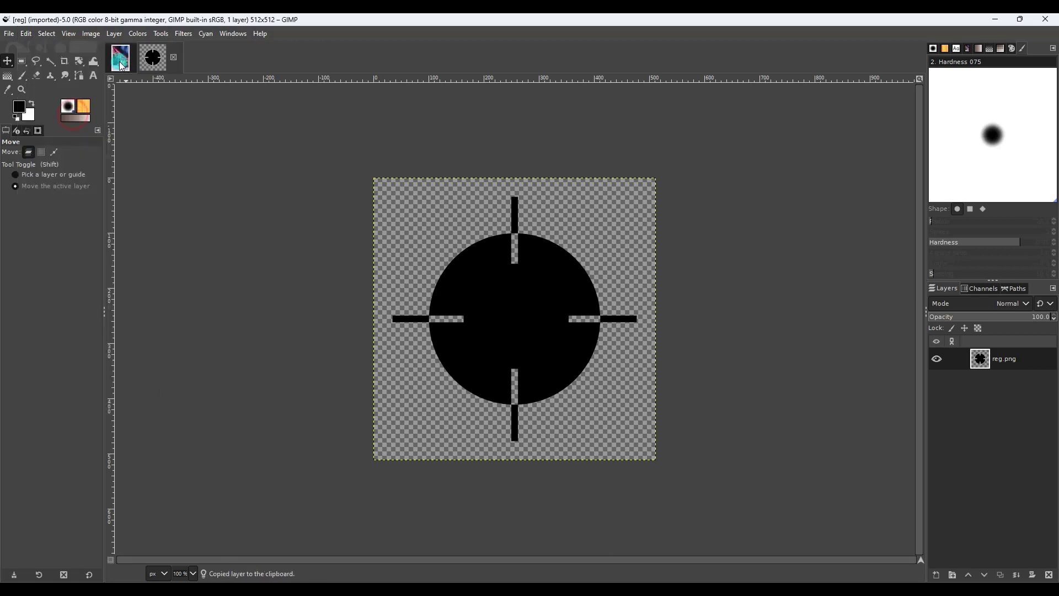
{"action": "left_click", "coordinate": [124, 58]}
{"action": "left_click", "coordinate": [26, 34]}
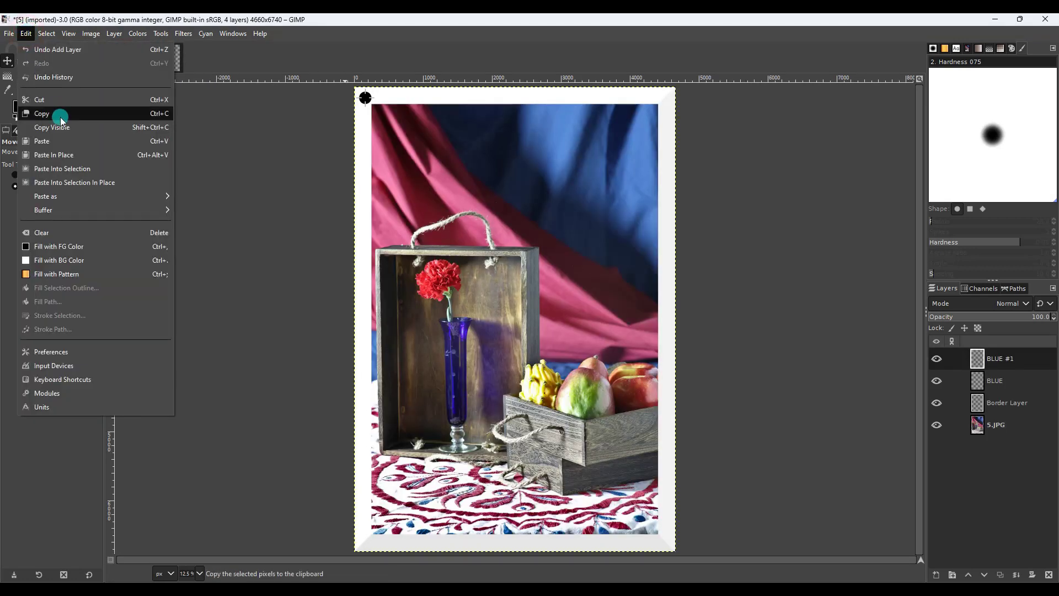
{"action": "left_click", "coordinate": [55, 140]}
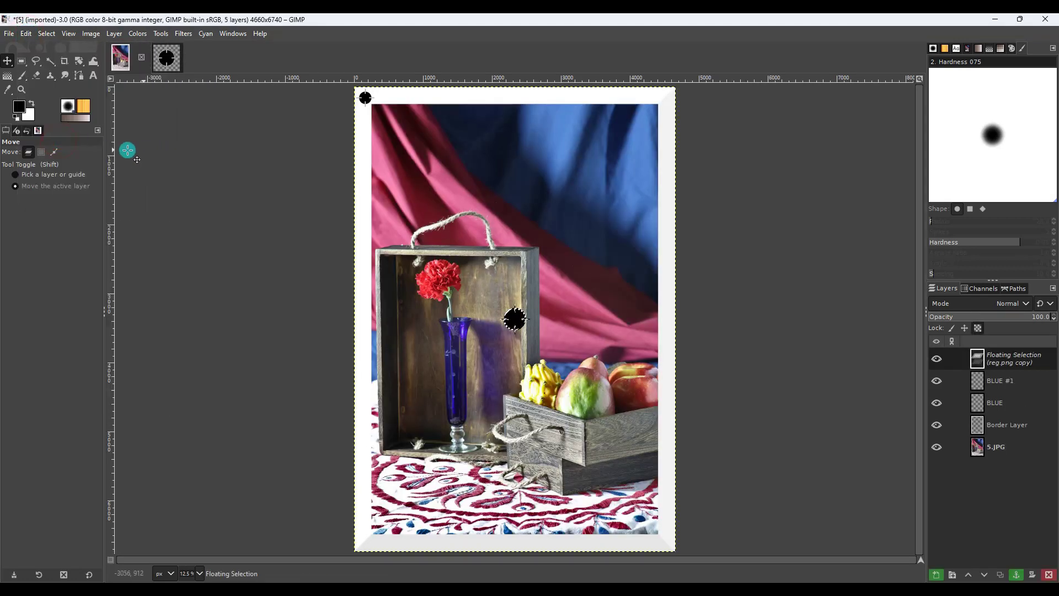
Scale the pasted mark to 300×300 px, place it top-right and anchor it.
{"action": "right_click", "coordinate": [989, 359]}
{"action": "left_click", "coordinate": [920, 219]}
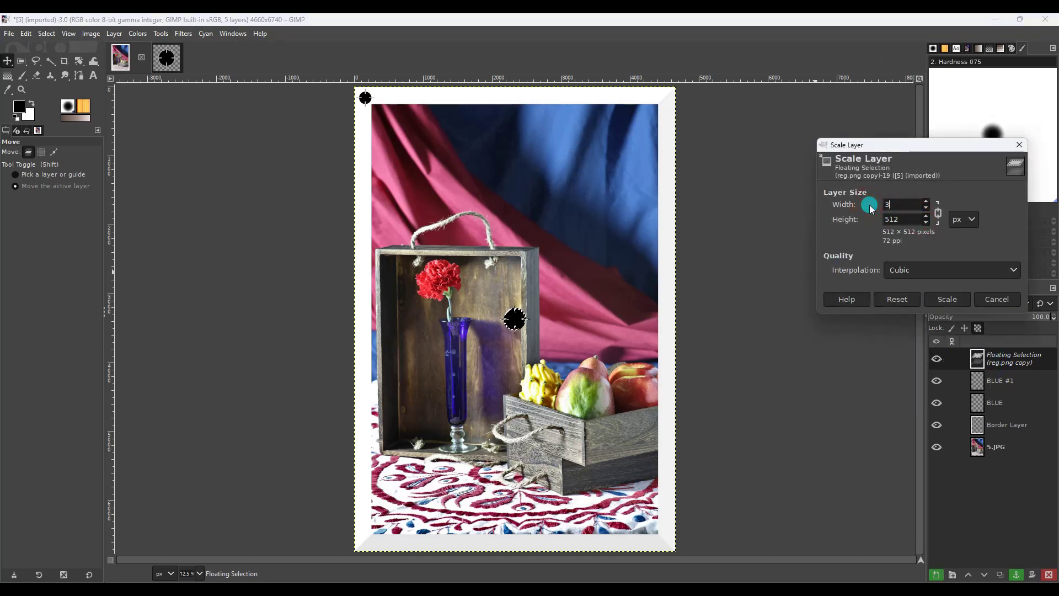
{"action": "left_click", "coordinate": [960, 300]}
{"action": "left_click_drag", "start_coordinate": [525, 329], "coordinate": [675, 108]}
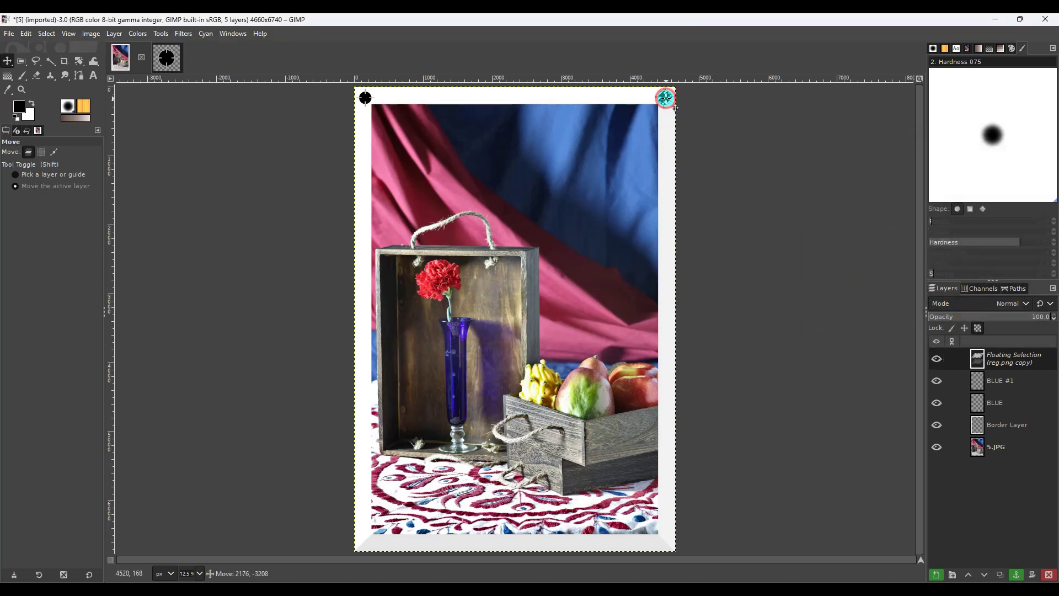
{"action": "left_click_drag", "start_coordinate": [674, 107], "coordinate": [674, 108]}
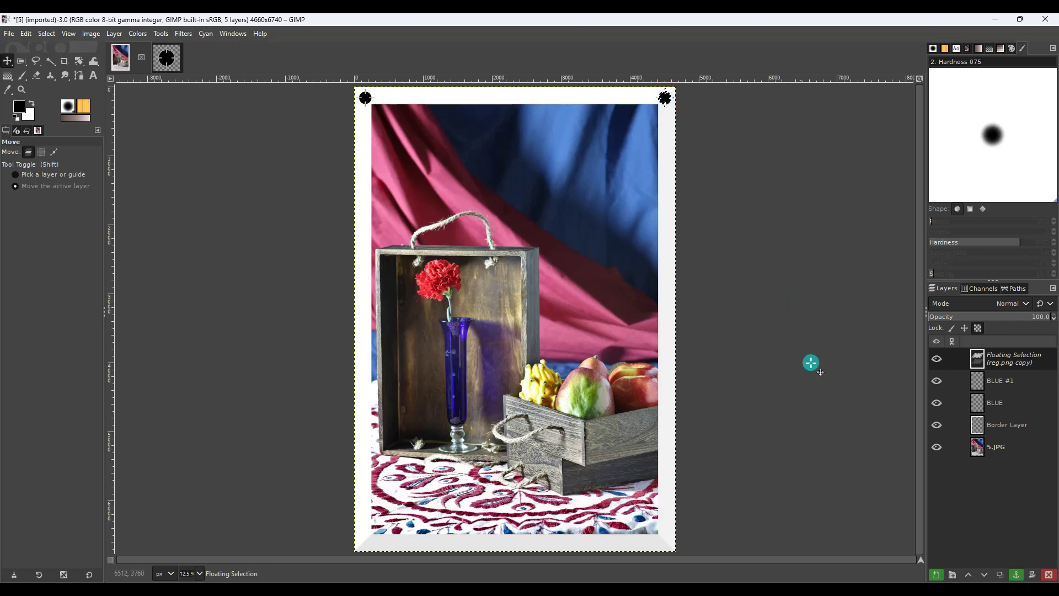
{"action": "left_click", "coordinate": [1017, 575]}
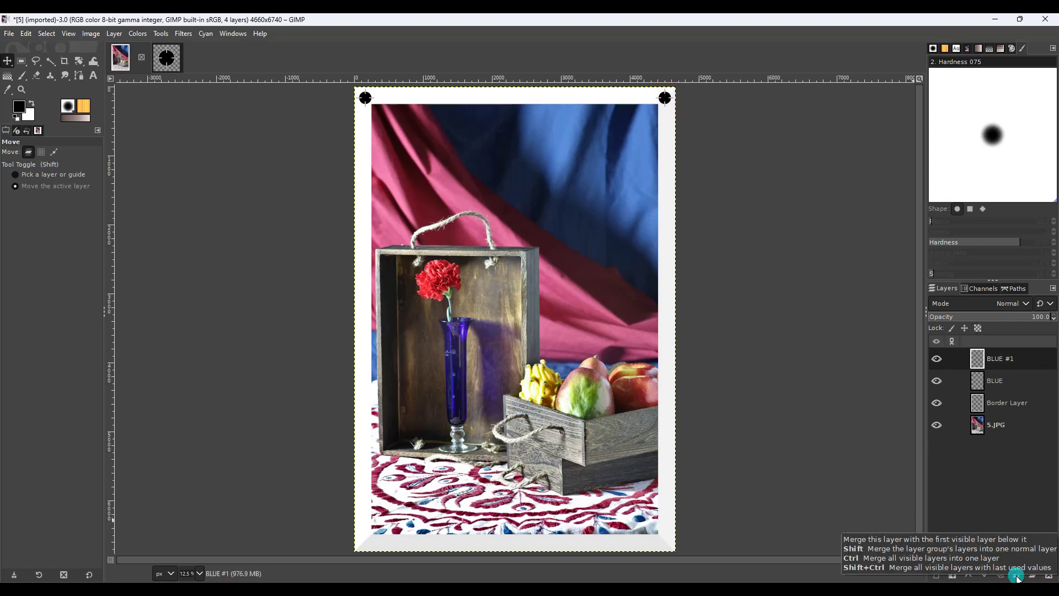
{"action": "left_click", "coordinate": [112, 34]}
Add a new transparent layer BLUE #2 and paste a copy of the registration mark into the photo.
{"action": "left_click", "coordinate": [138, 45]}
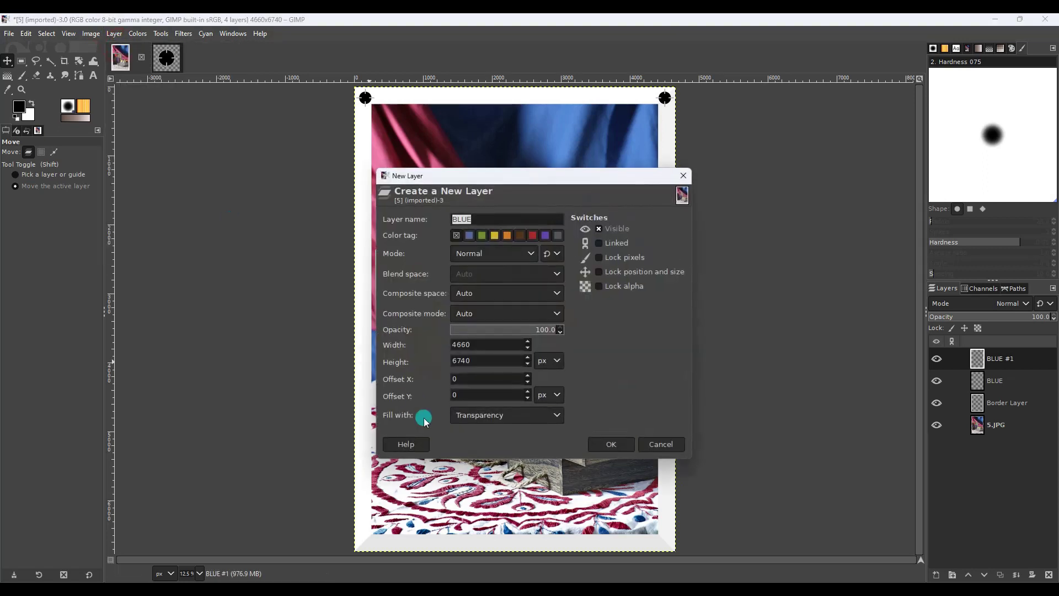
{"action": "left_click", "coordinate": [609, 448]}
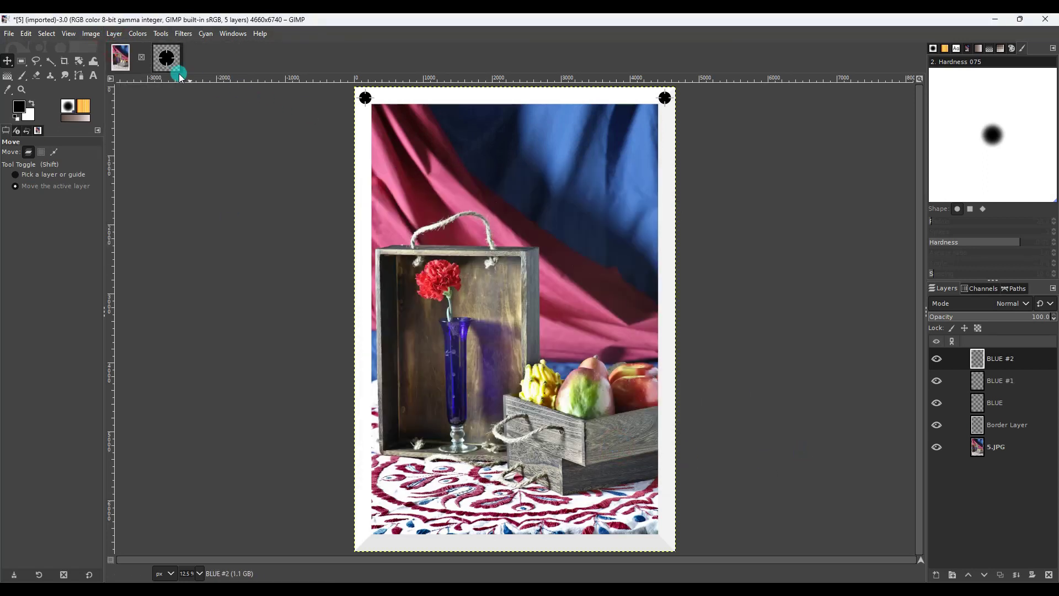
{"action": "left_click", "coordinate": [163, 55]}
{"action": "left_click", "coordinate": [28, 34]}
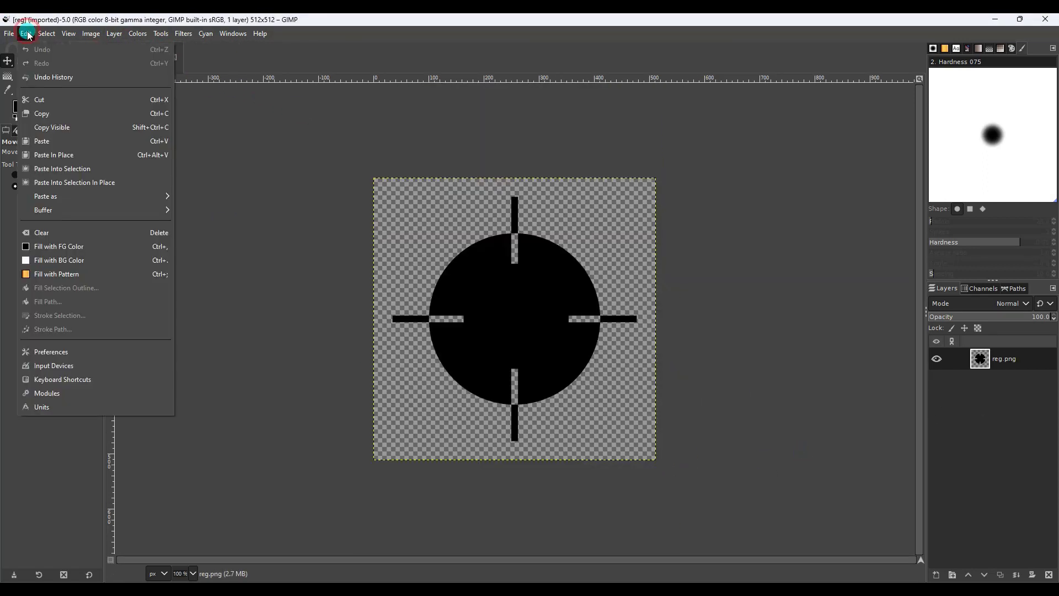
{"action": "left_click", "coordinate": [47, 113]}
{"action": "left_click", "coordinate": [118, 64]}
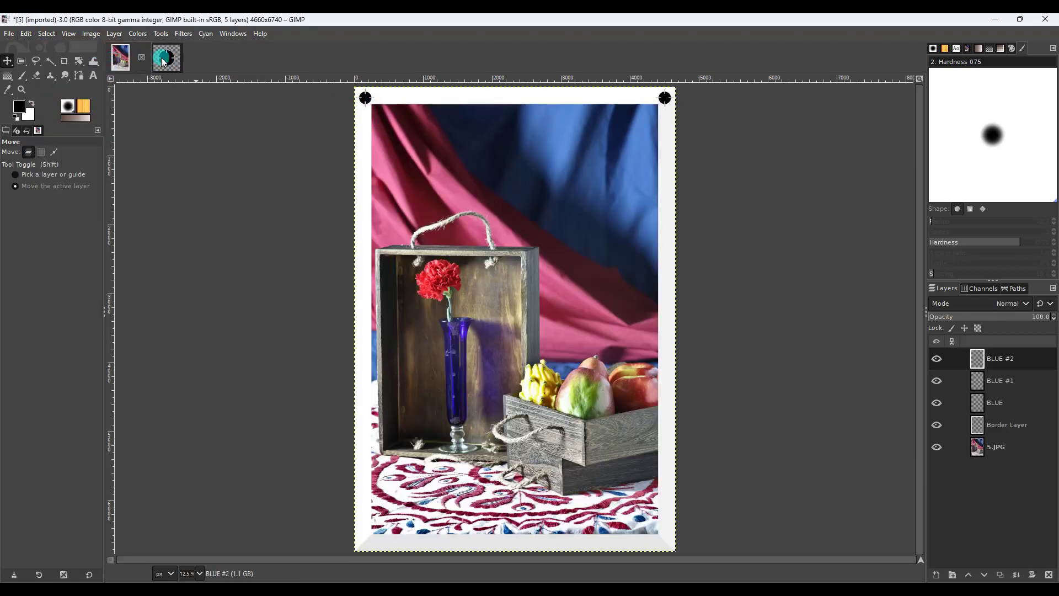
{"action": "left_click", "coordinate": [31, 36]}
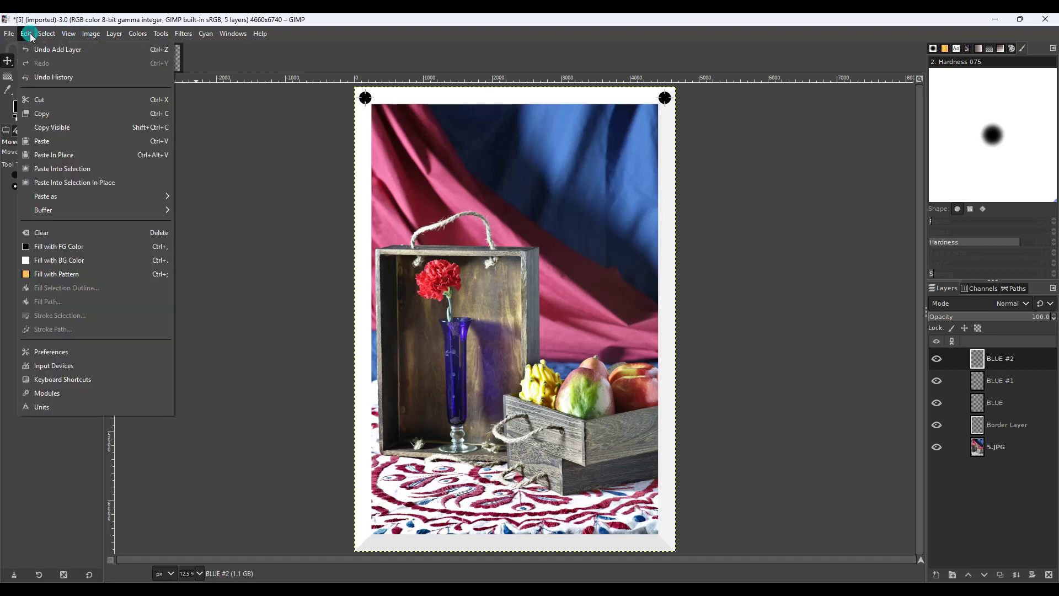
{"action": "left_click", "coordinate": [61, 142]}
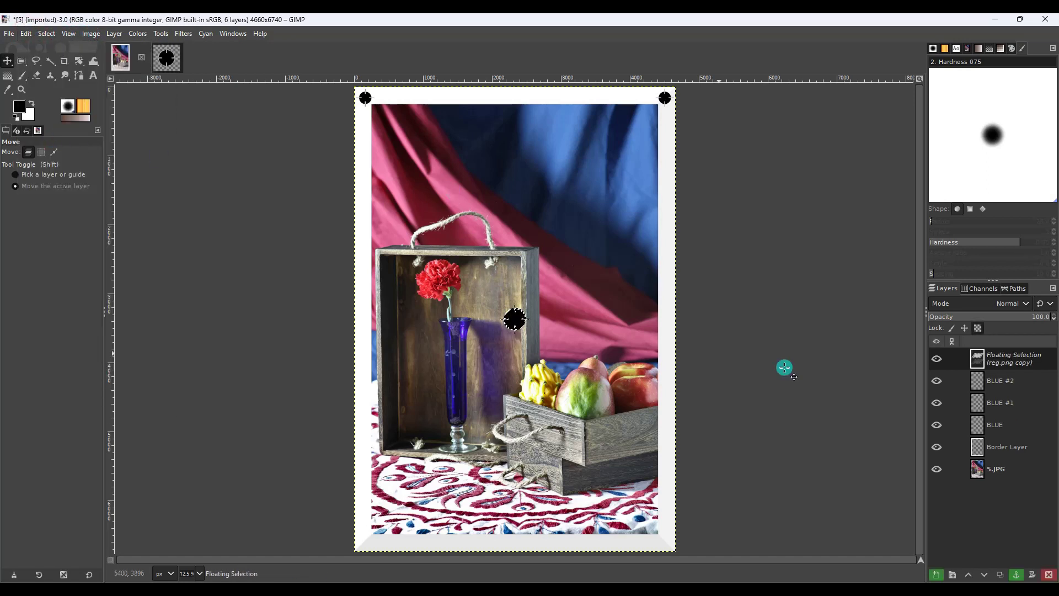
Scale the pasted mark to 300 px wide and anchor it at the bottom-left border corner.
{"action": "right_click", "coordinate": [1001, 358]}
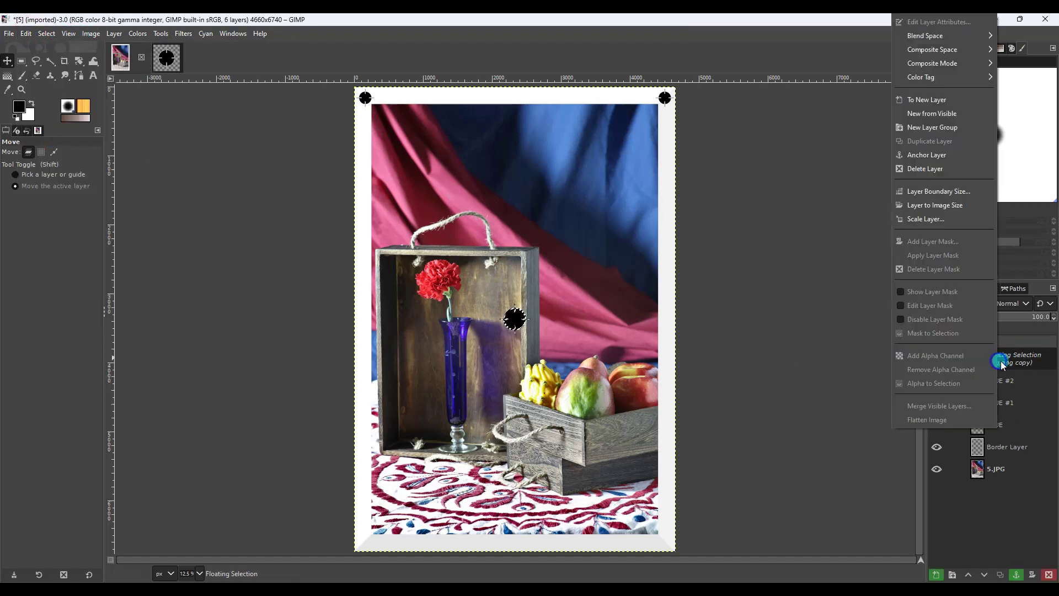
{"action": "left_click", "coordinate": [925, 220]}
{"action": "double_click", "coordinate": [907, 206]}
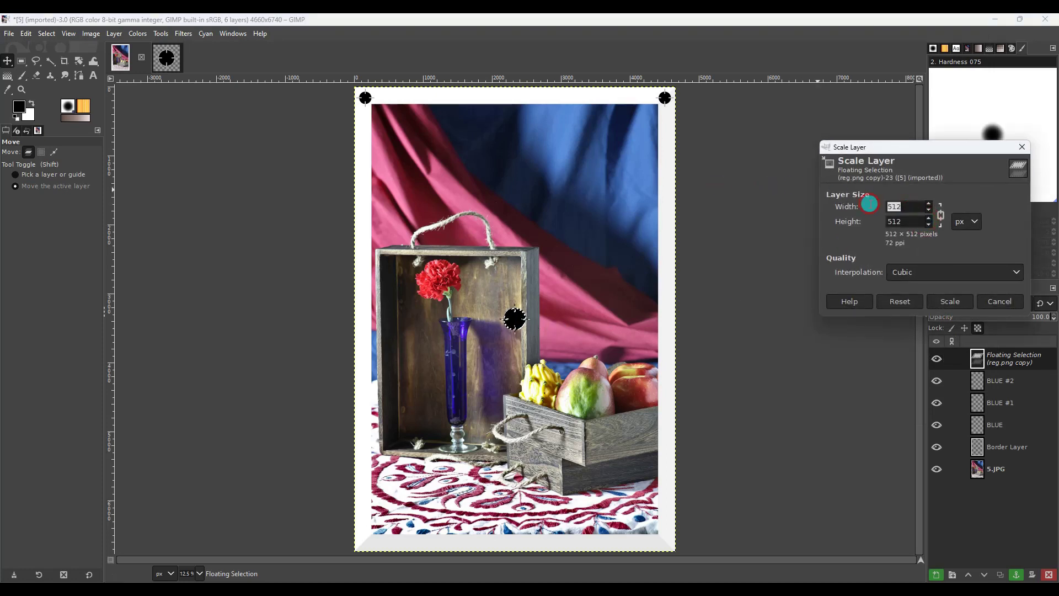
{"action": "type", "text": "300"}
{"action": "left_click", "coordinate": [949, 301]}
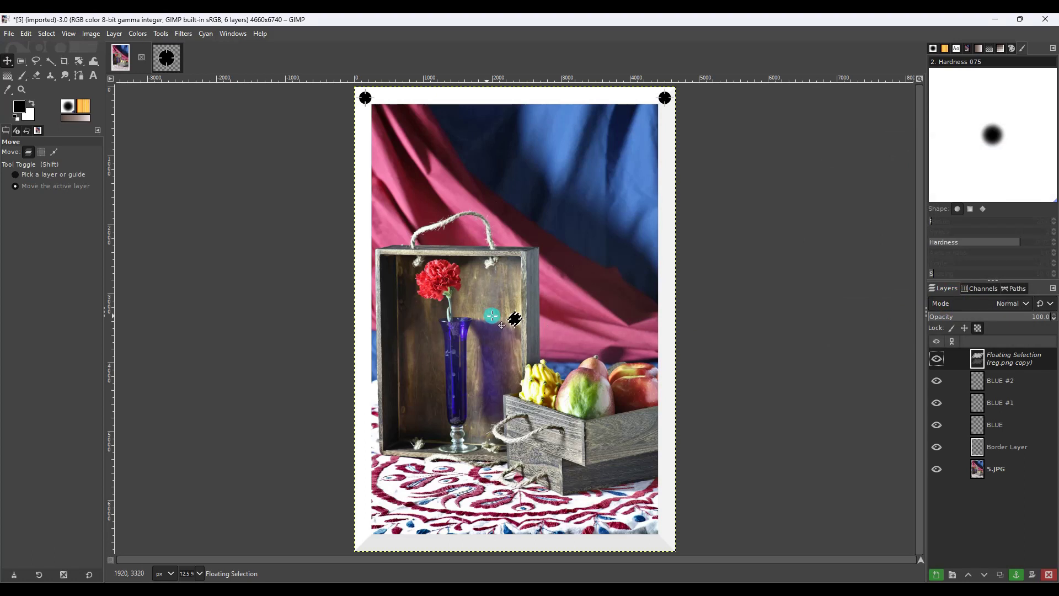
{"action": "left_click_drag", "start_coordinate": [515, 319], "coordinate": [376, 551]}
{"action": "left_click", "coordinate": [1015, 576]}
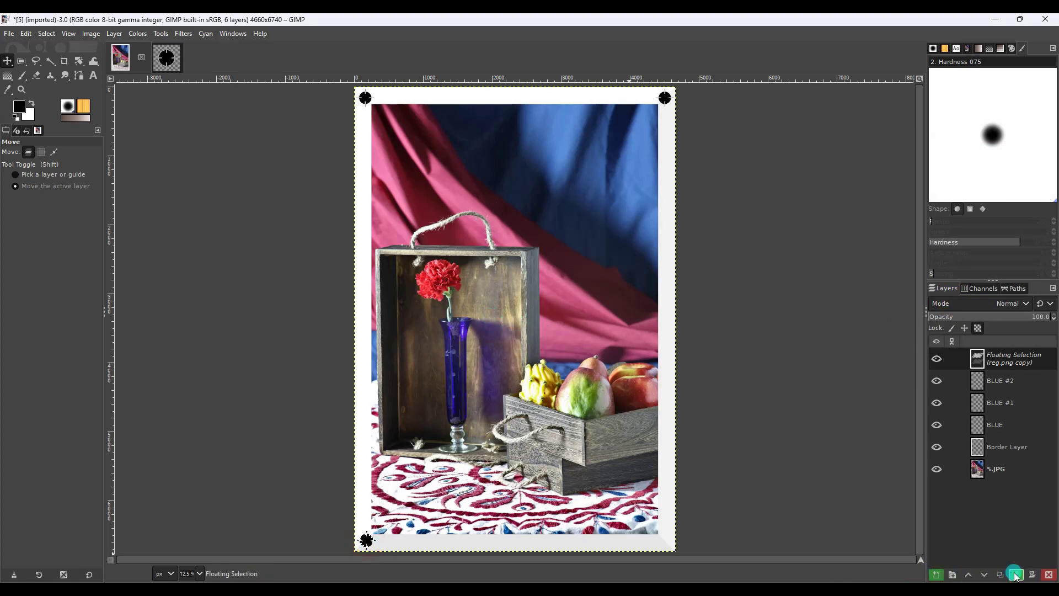
Add a new transparent layer BLUE #3 and paste another copy of the registration mark into the photo.
{"action": "left_click", "coordinate": [114, 34]}
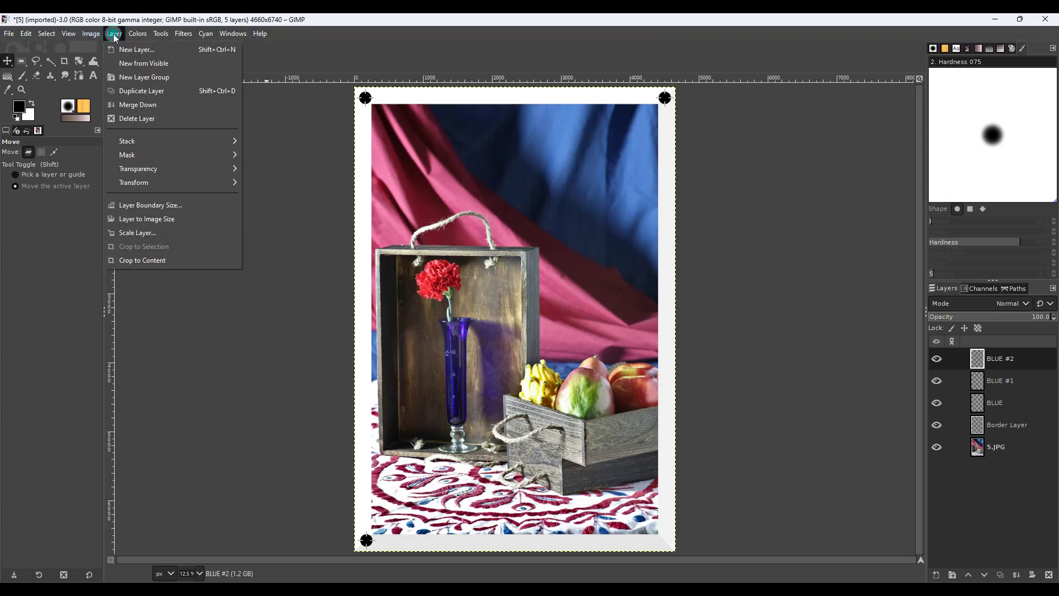
{"action": "left_click", "coordinate": [132, 49]}
{"action": "left_click", "coordinate": [607, 444]}
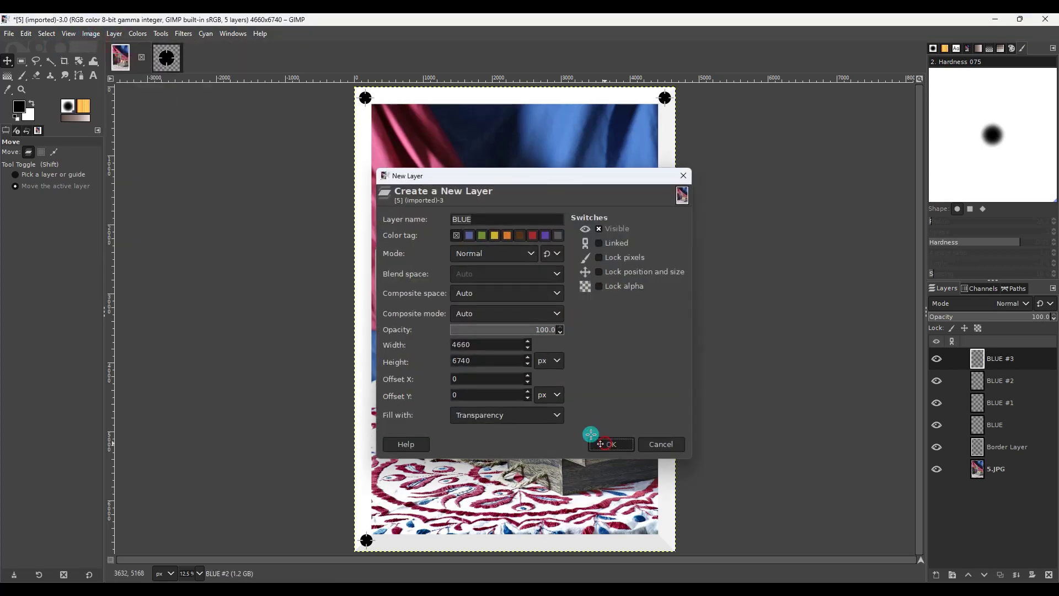
{"action": "left_click", "coordinate": [164, 57]}
{"action": "left_click", "coordinate": [26, 34]}
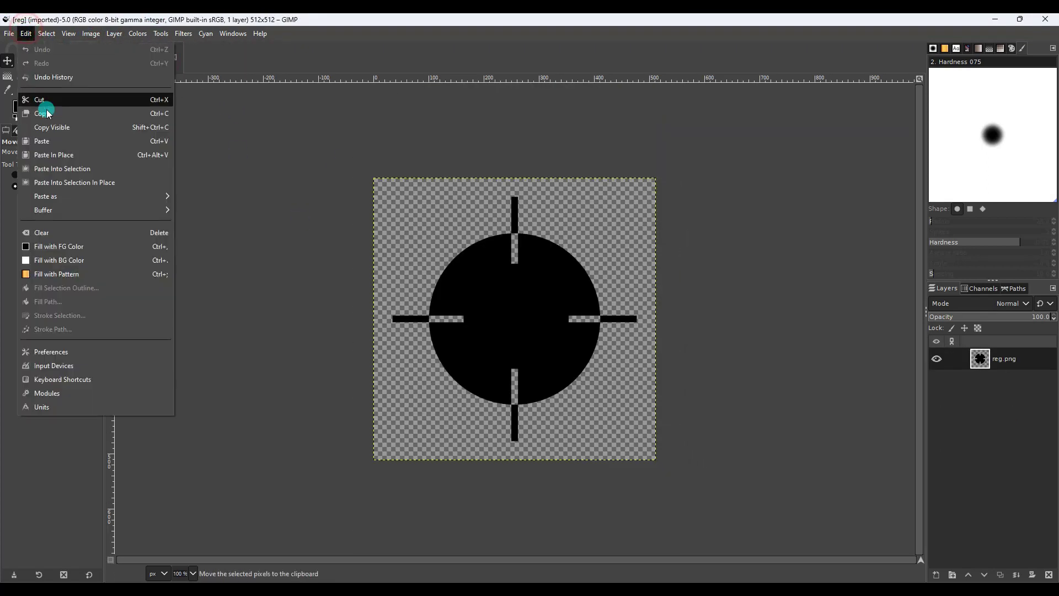
{"action": "left_click", "coordinate": [48, 113]}
{"action": "left_click", "coordinate": [118, 58]}
{"action": "left_click", "coordinate": [26, 34]}
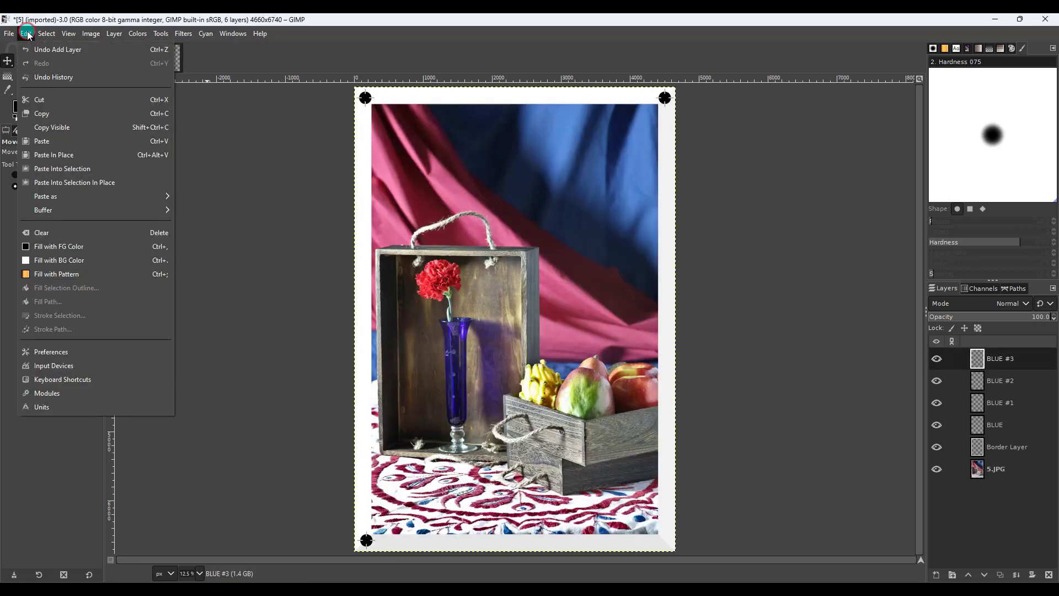
{"action": "left_click", "coordinate": [42, 141]}
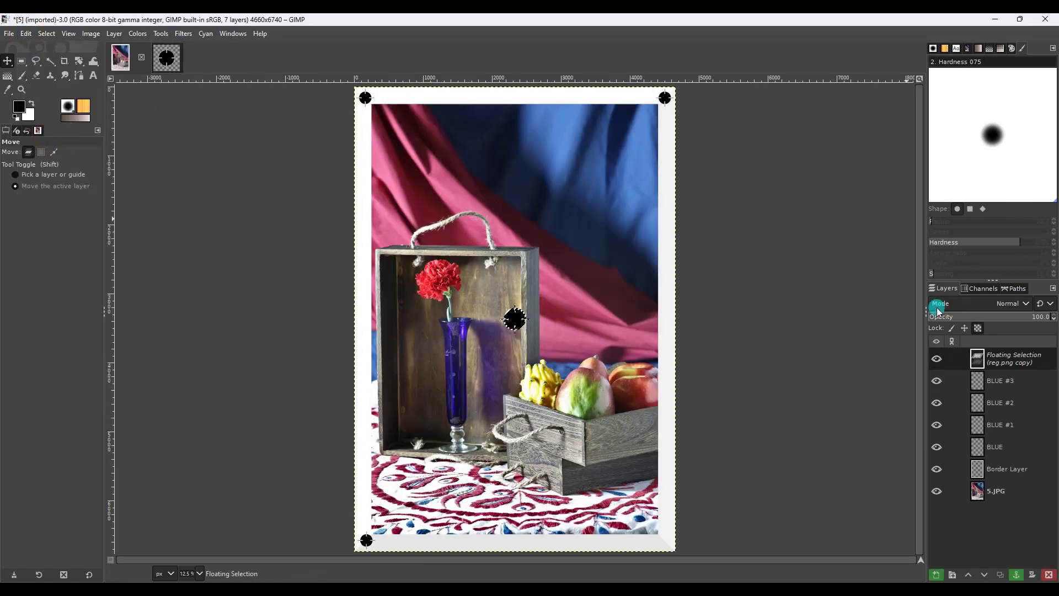
Scale the floating mark to 300 px wide and anchor it at the bottom-right corner.
{"action": "right_click", "coordinate": [993, 360]}
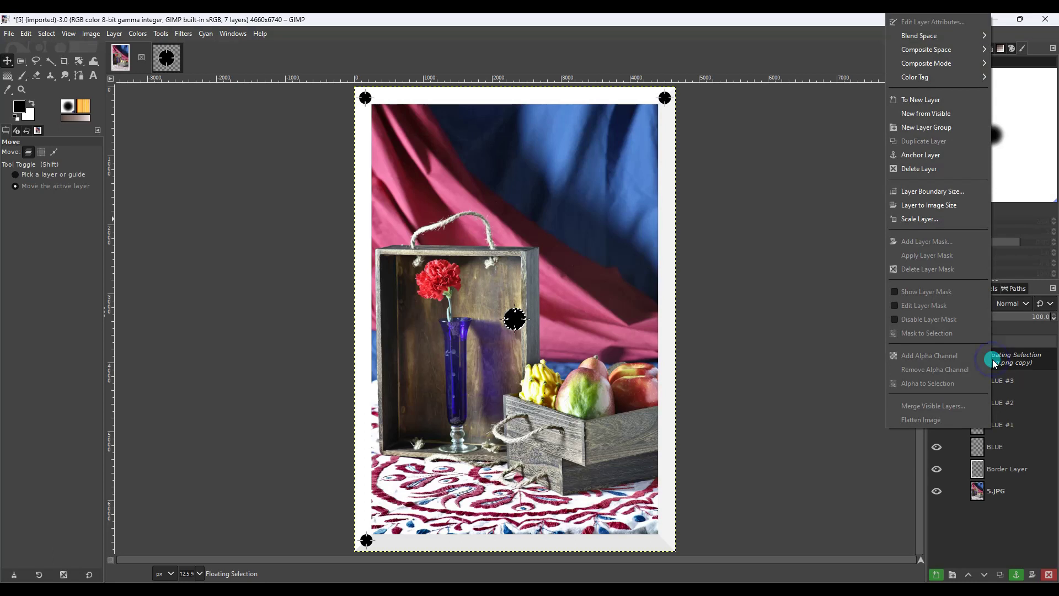
{"action": "left_click", "coordinate": [914, 219]}
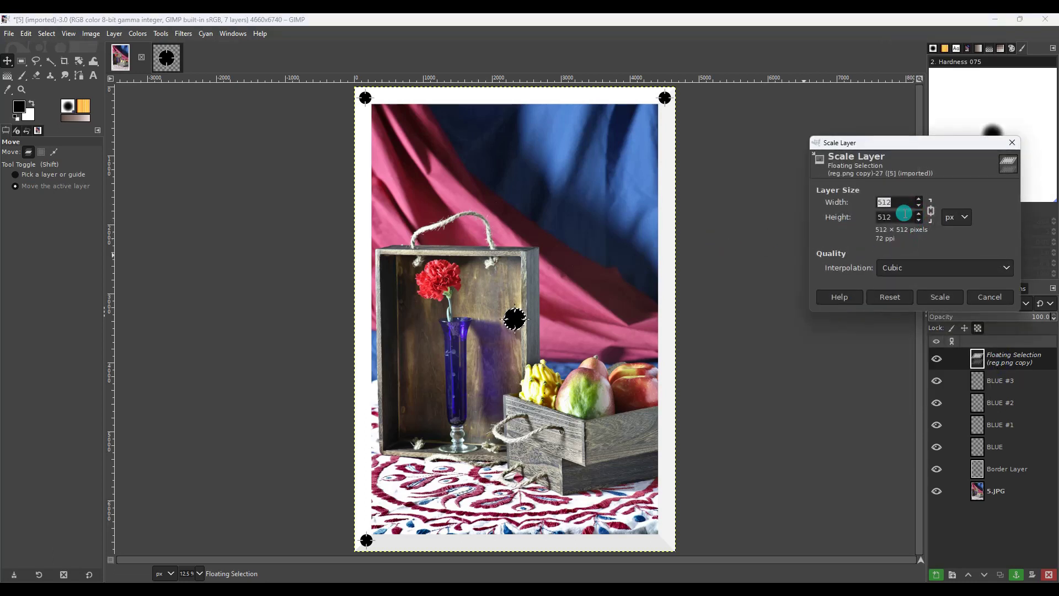
{"action": "type", "text": "300"}
{"action": "left_click", "coordinate": [946, 299]}
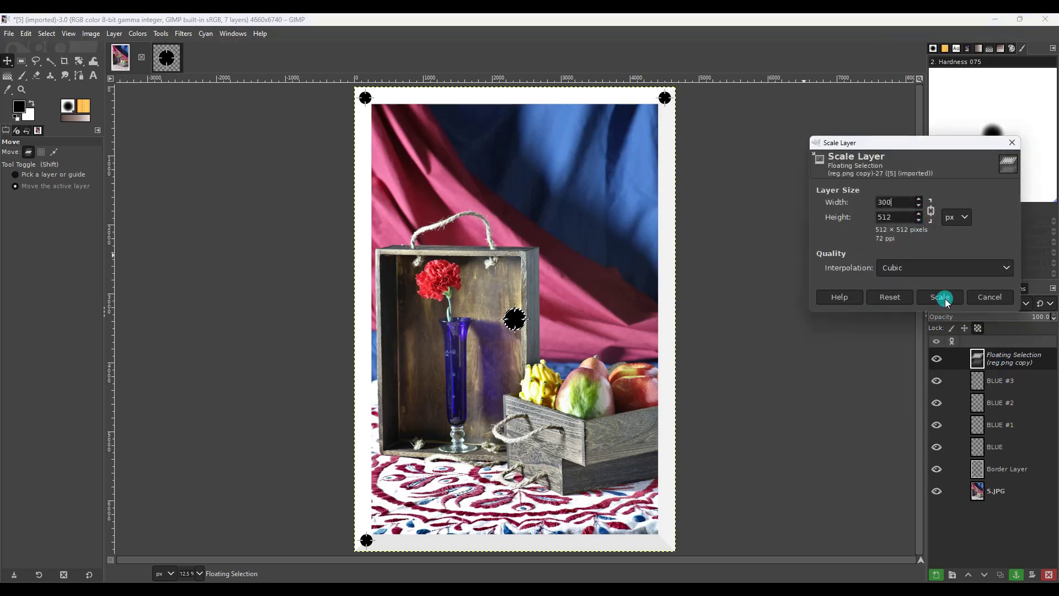
{"action": "left_click_drag", "start_coordinate": [515, 318], "coordinate": [664, 541]}
{"action": "left_click", "coordinate": [1016, 574]}
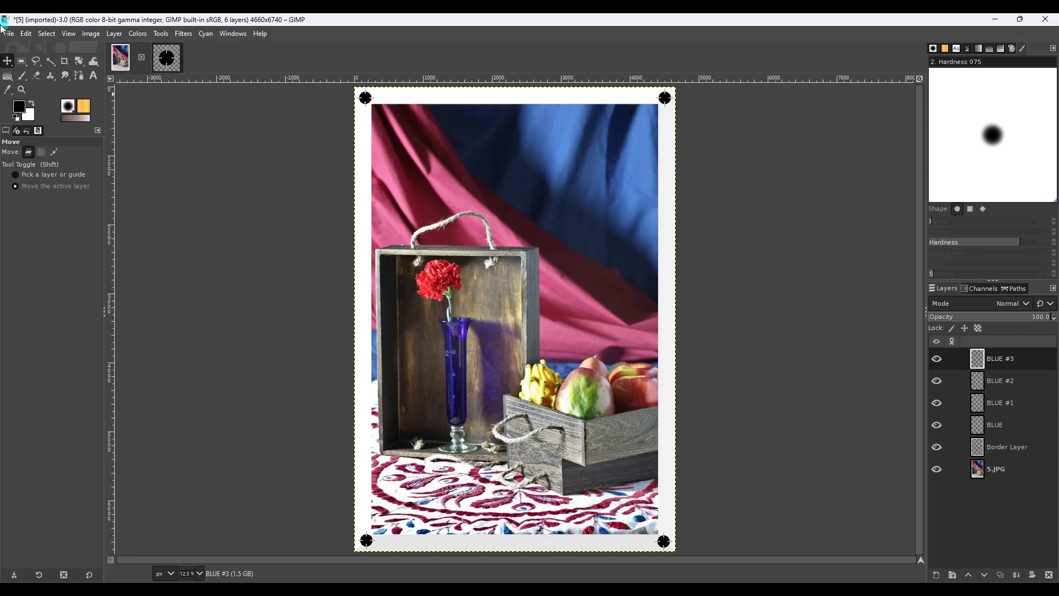
Export the image as 5 b.JPG with the default JPEG settings, then close it discarding changes.
{"action": "left_click", "coordinate": [7, 33]}
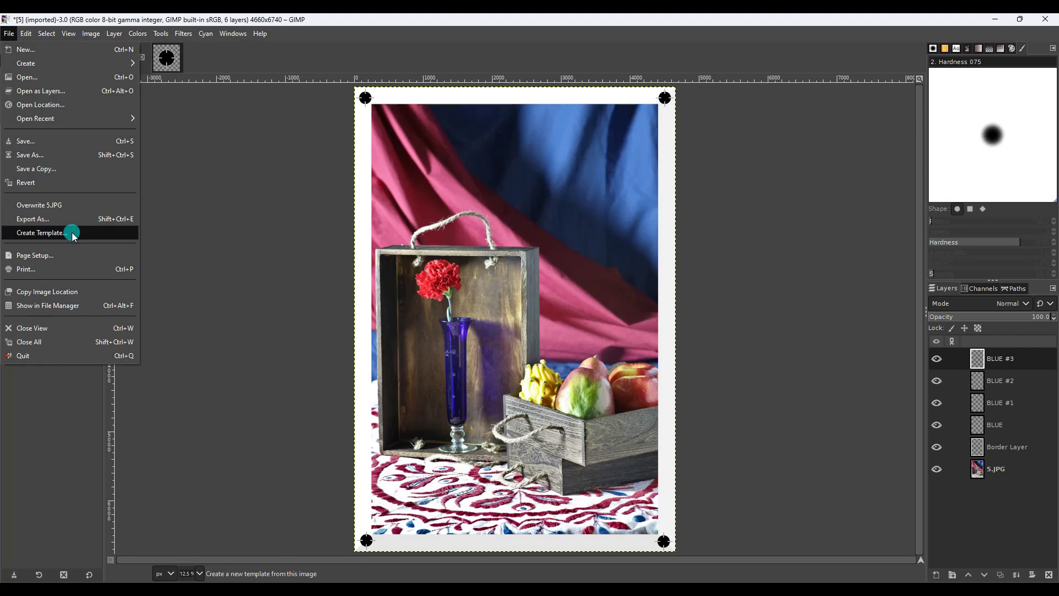
{"action": "left_click", "coordinate": [88, 218]}
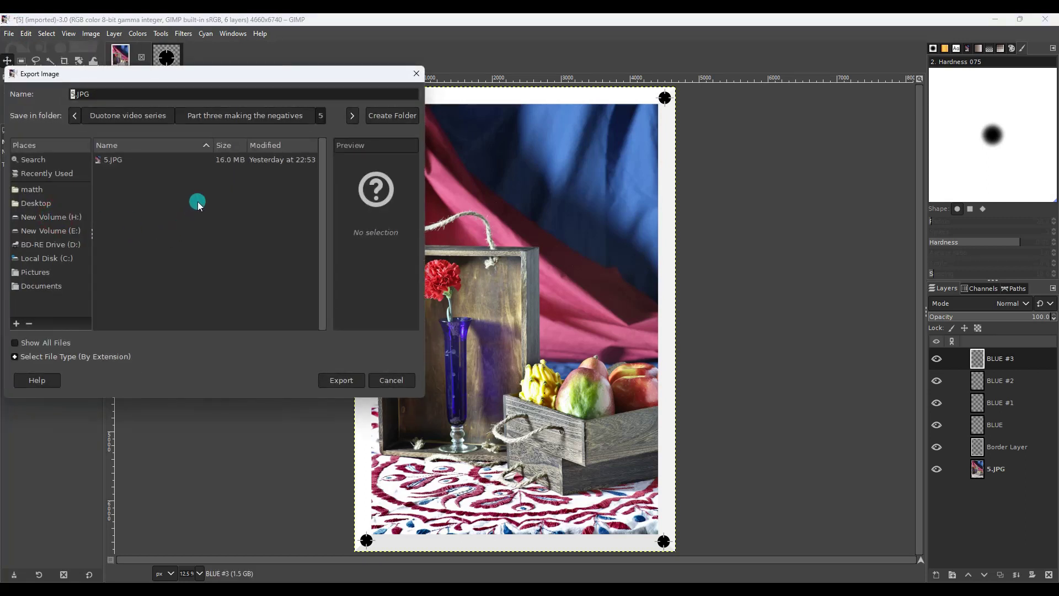
{"action": "left_click", "coordinate": [73, 95]}
{"action": "type", "text": "b"}
{"action": "left_click", "coordinate": [340, 379]}
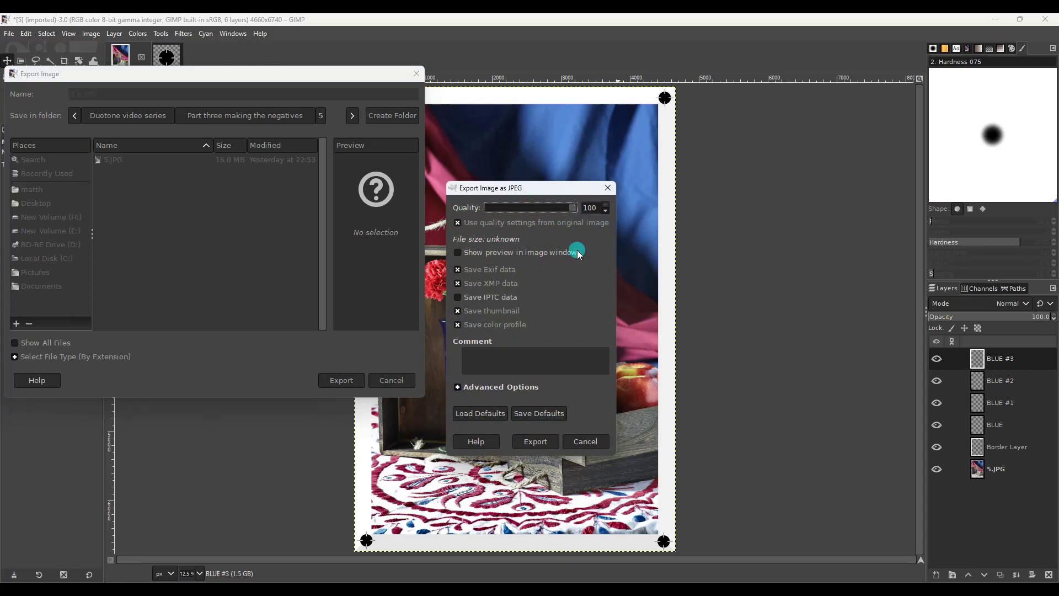
{"action": "left_click", "coordinate": [534, 441]}
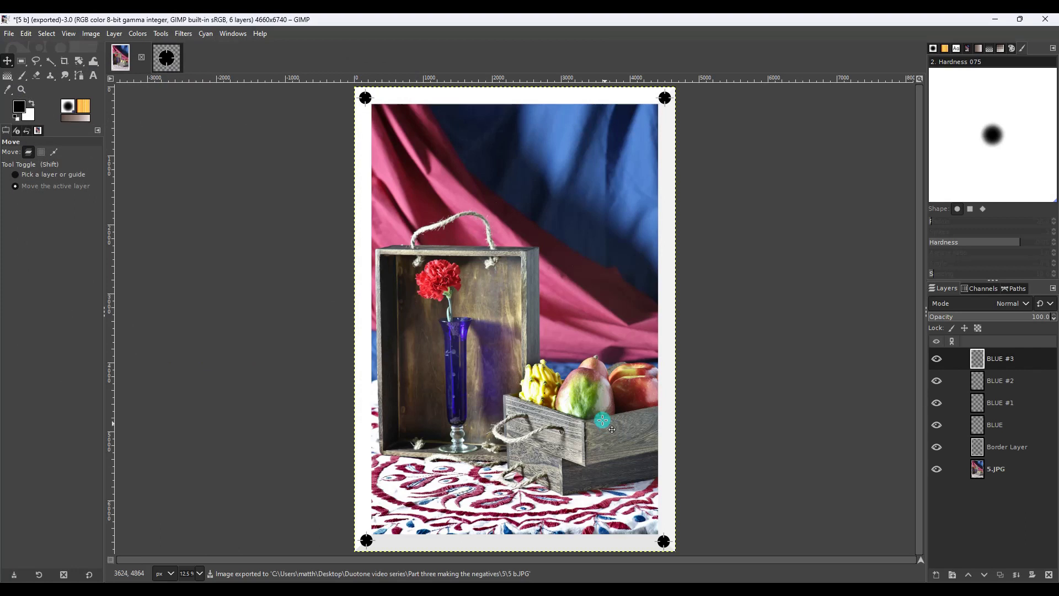
{"action": "left_click", "coordinate": [142, 57]}
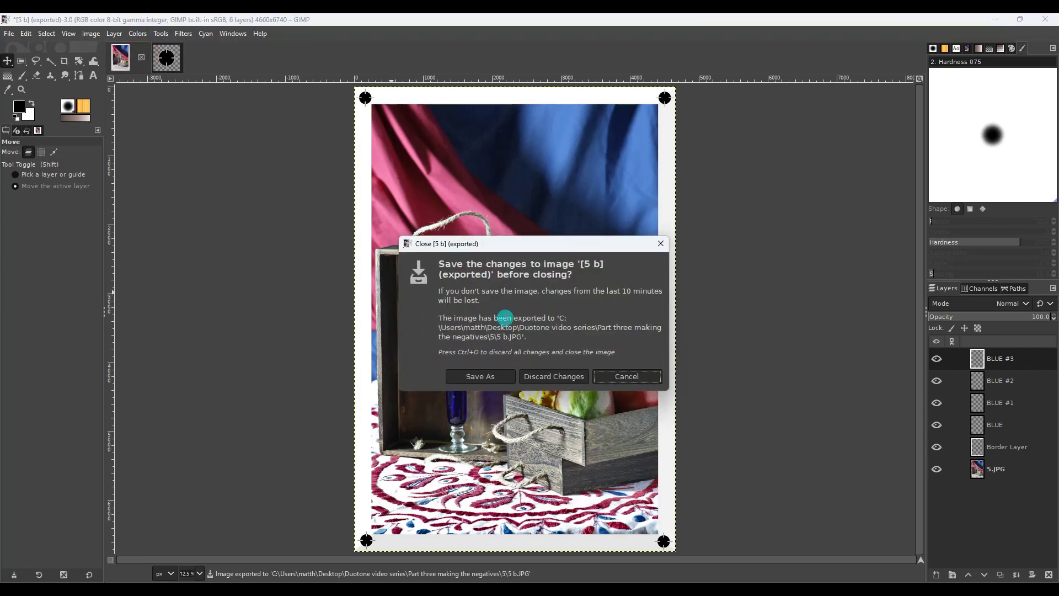
{"action": "left_click", "coordinate": [548, 374]}
Close the reg.png image and reopen the exported 5 b.JPG from folder 5.
{"action": "left_click", "coordinate": [141, 57]}
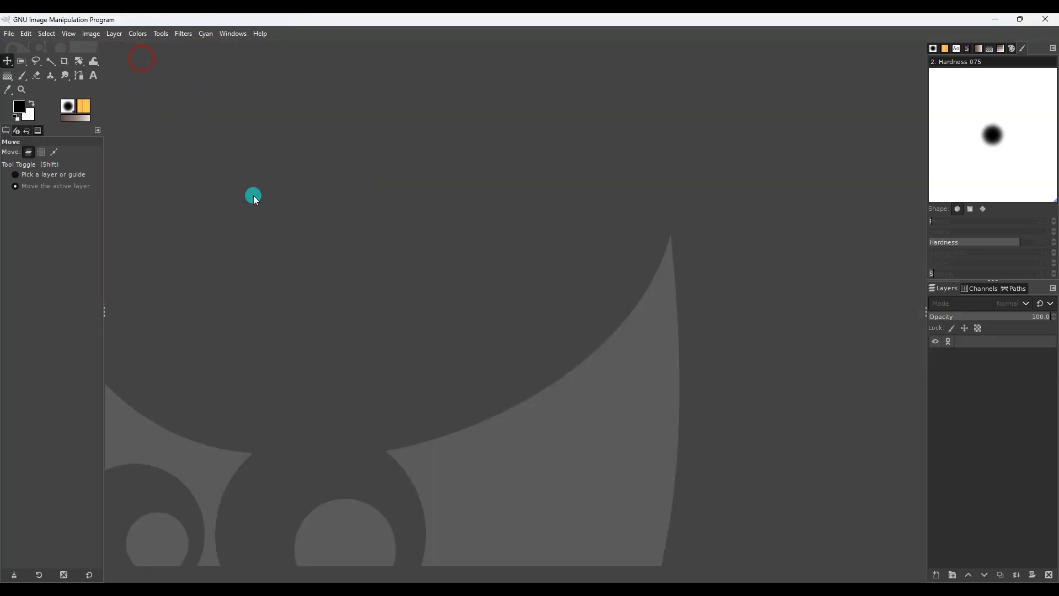
{"action": "left_click", "coordinate": [8, 35]}
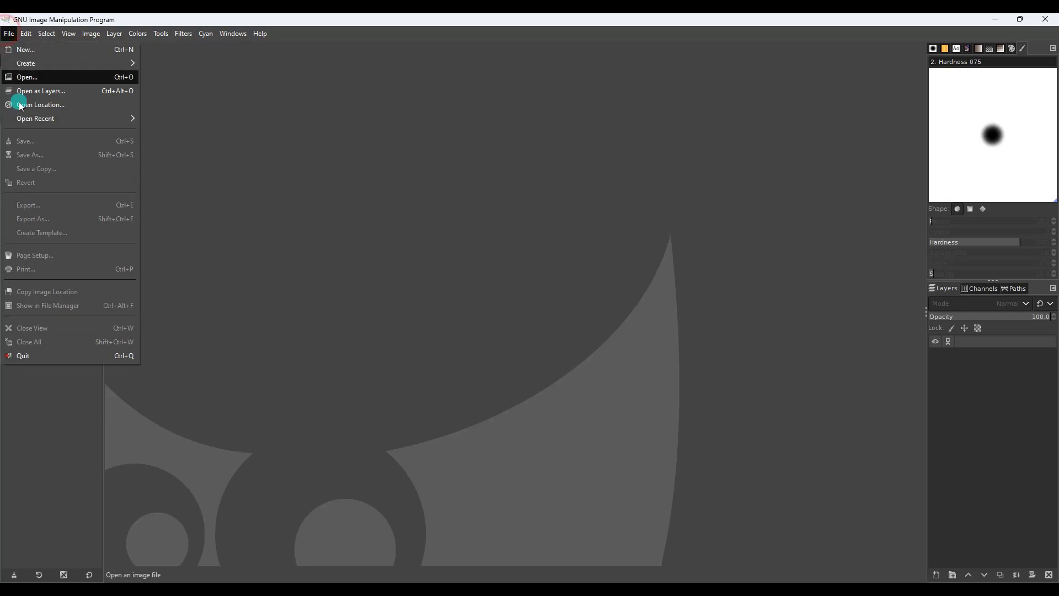
{"action": "left_click", "coordinate": [33, 77]}
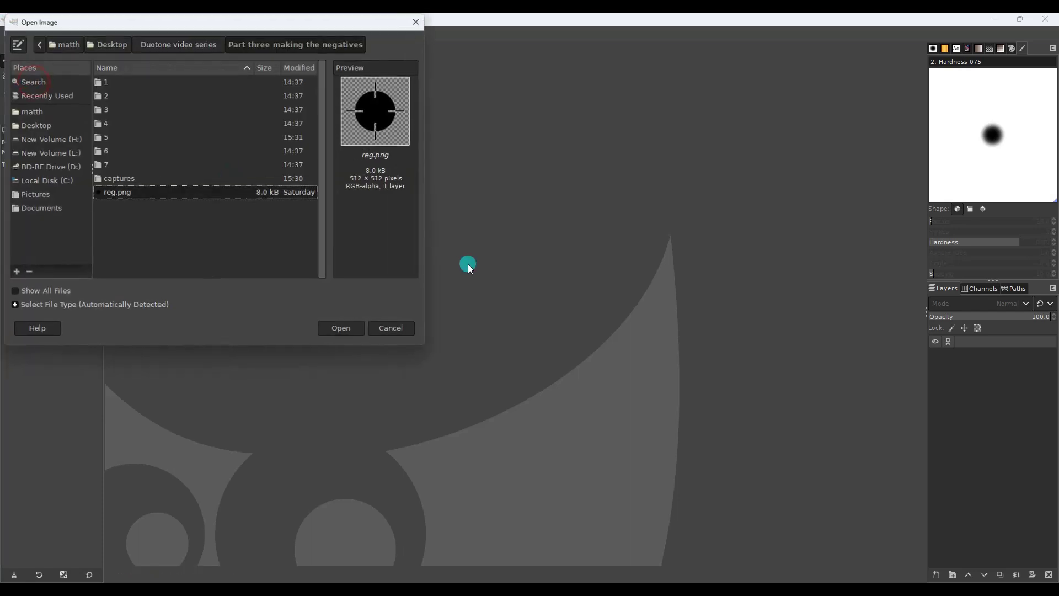
{"action": "double_click", "coordinate": [121, 139]}
{"action": "double_click", "coordinate": [114, 95]}
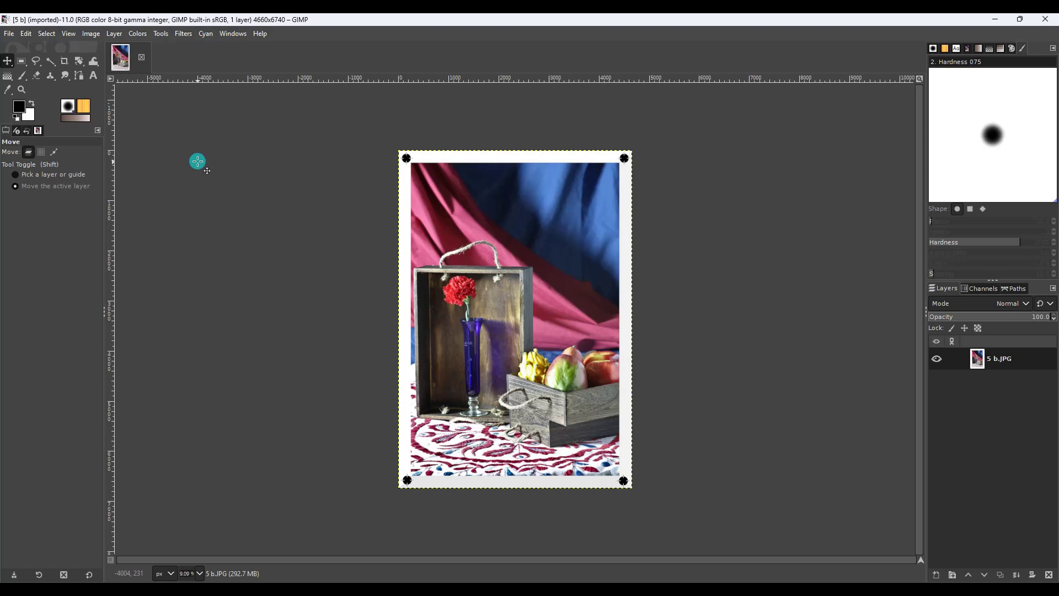
Flip the photo horizontally.
{"action": "left_click", "coordinate": [90, 34]}
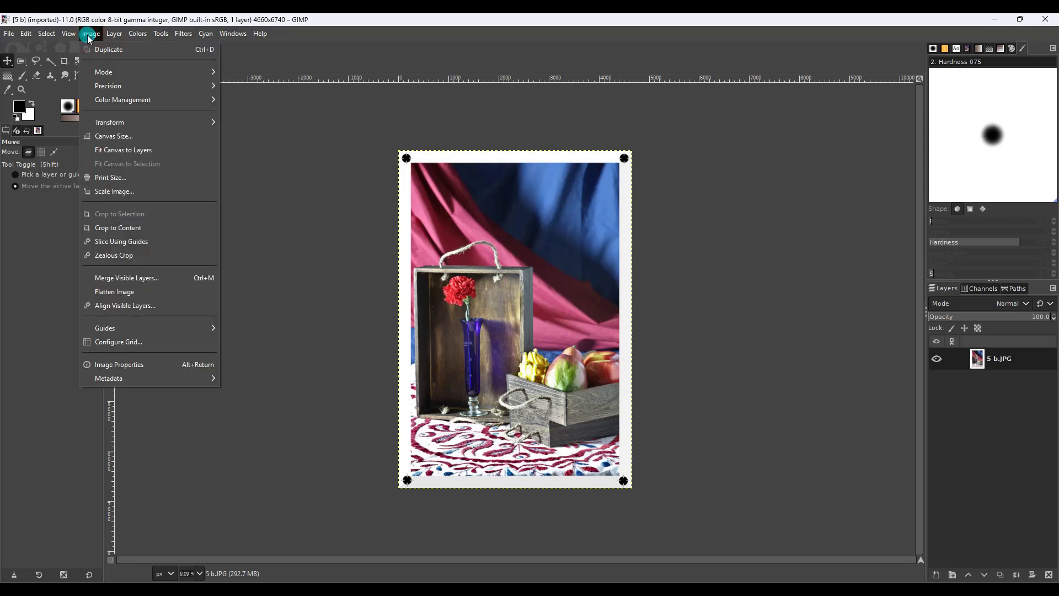
{"action": "mouse_move", "coordinate": [110, 121]}
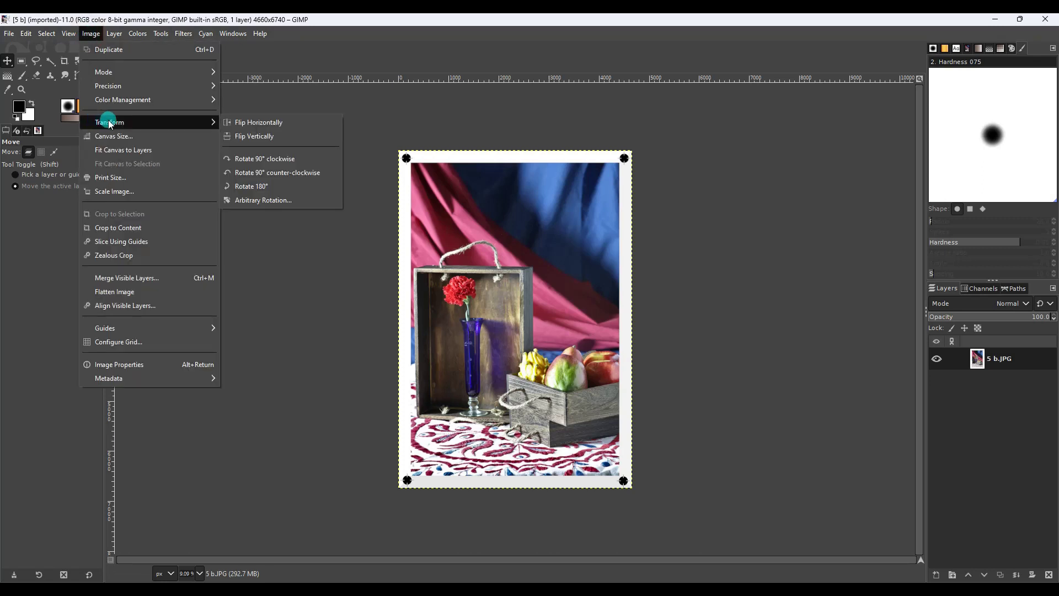
{"action": "left_click", "coordinate": [246, 128]}
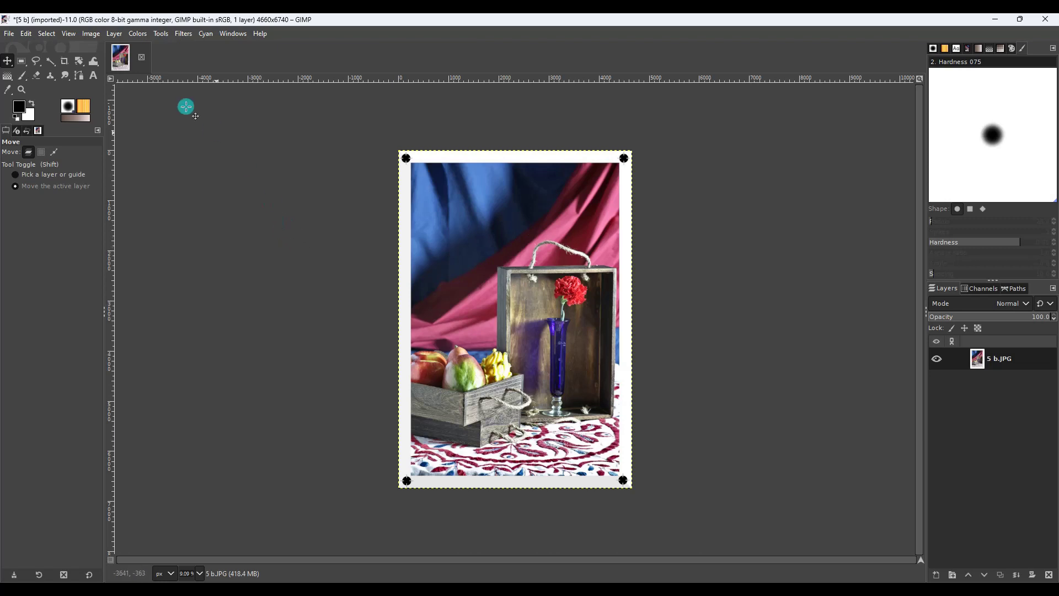
Raise the Hue-Saturation saturation to 100 and apply it.
{"action": "left_click", "coordinate": [141, 34]}
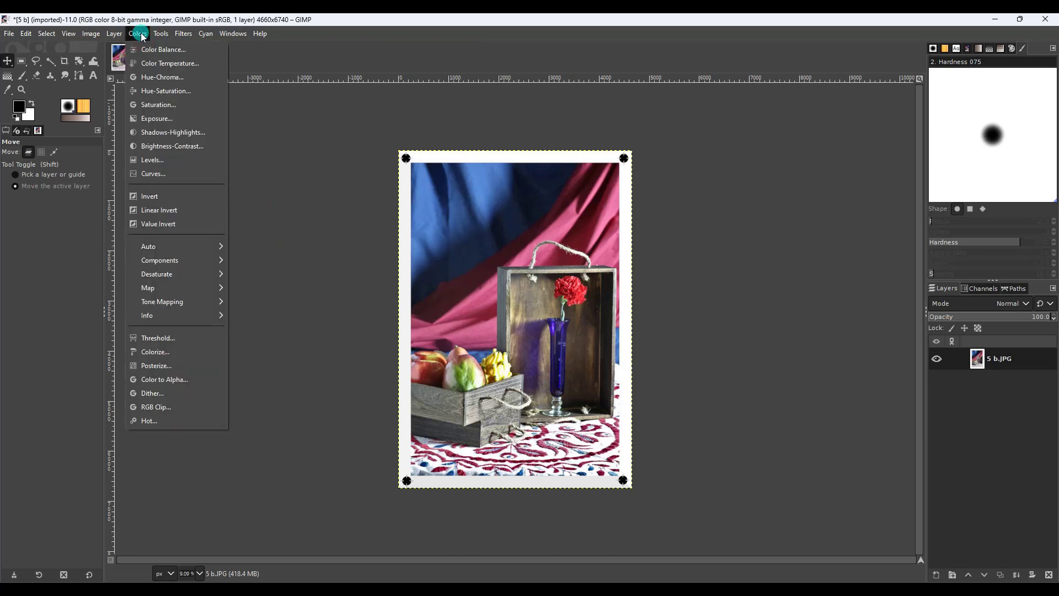
{"action": "left_click", "coordinate": [160, 91]}
{"action": "left_click_drag", "start_coordinate": [154, 308], "coordinate": [233, 322]}
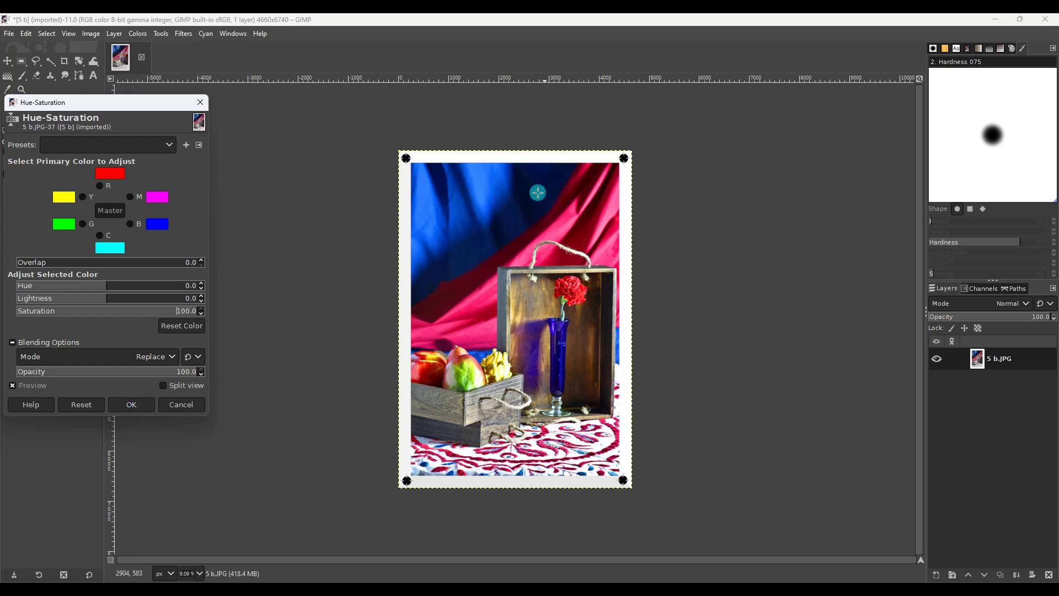
{"action": "left_click", "coordinate": [133, 406]}
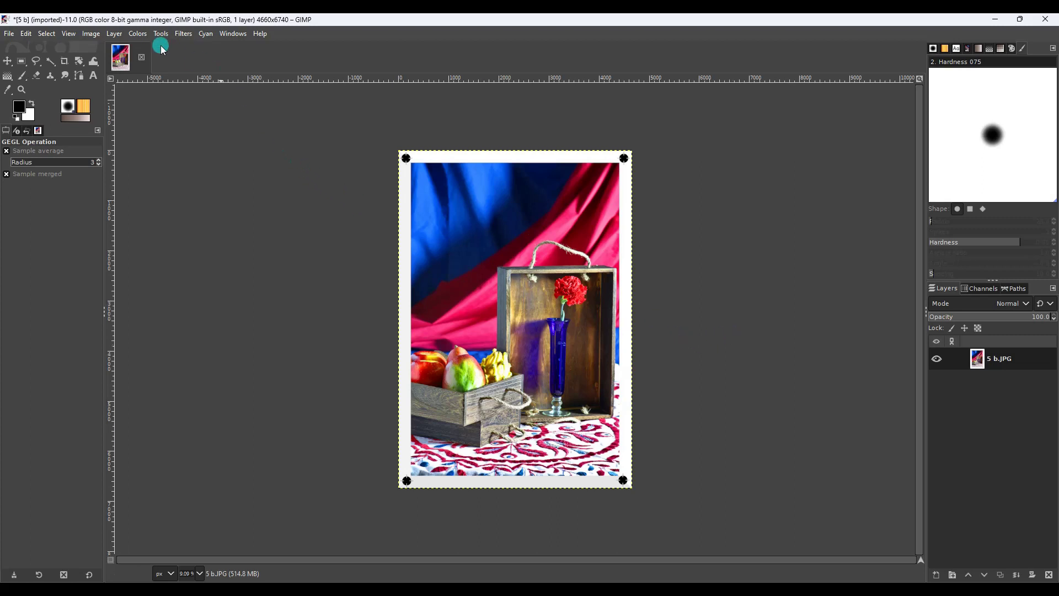
Decompose the photo using the RGB colour model into separate layers.
{"action": "left_click", "coordinate": [135, 35]}
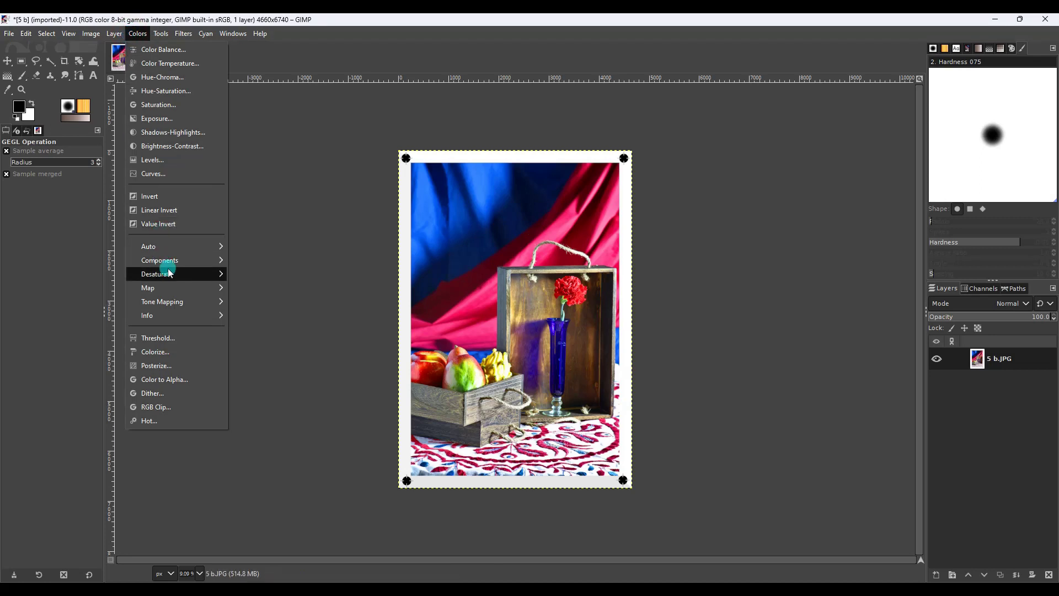
{"action": "mouse_move", "coordinate": [177, 260]}
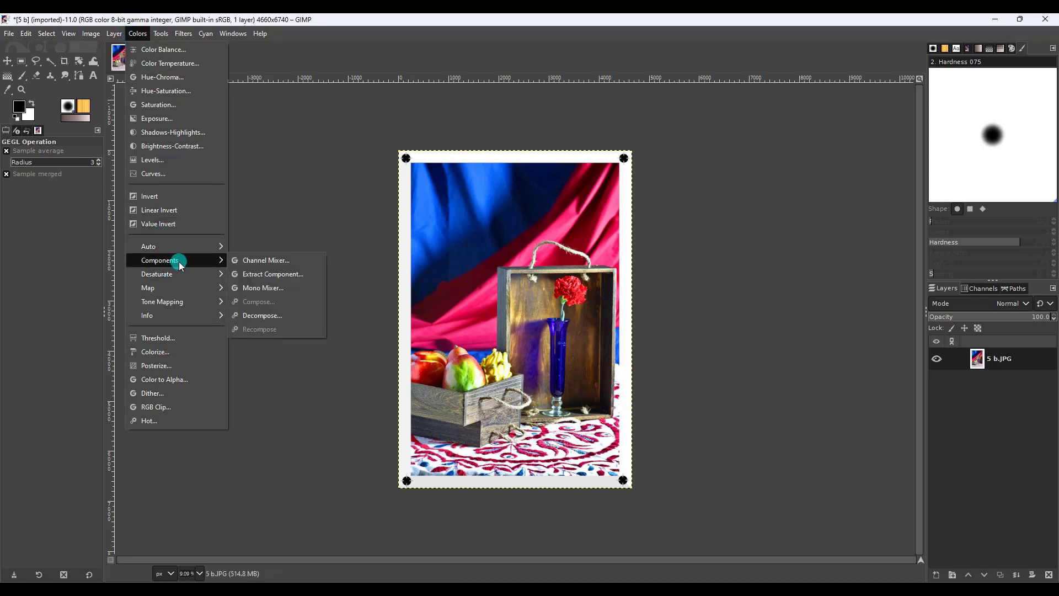
{"action": "left_click", "coordinate": [270, 314]}
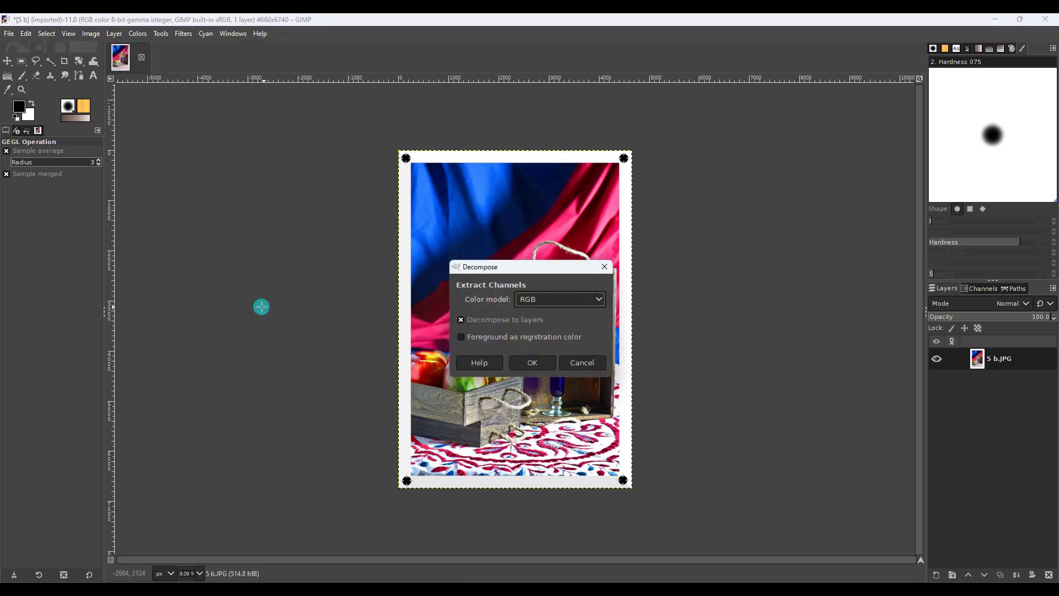
{"action": "left_click", "coordinate": [555, 299]}
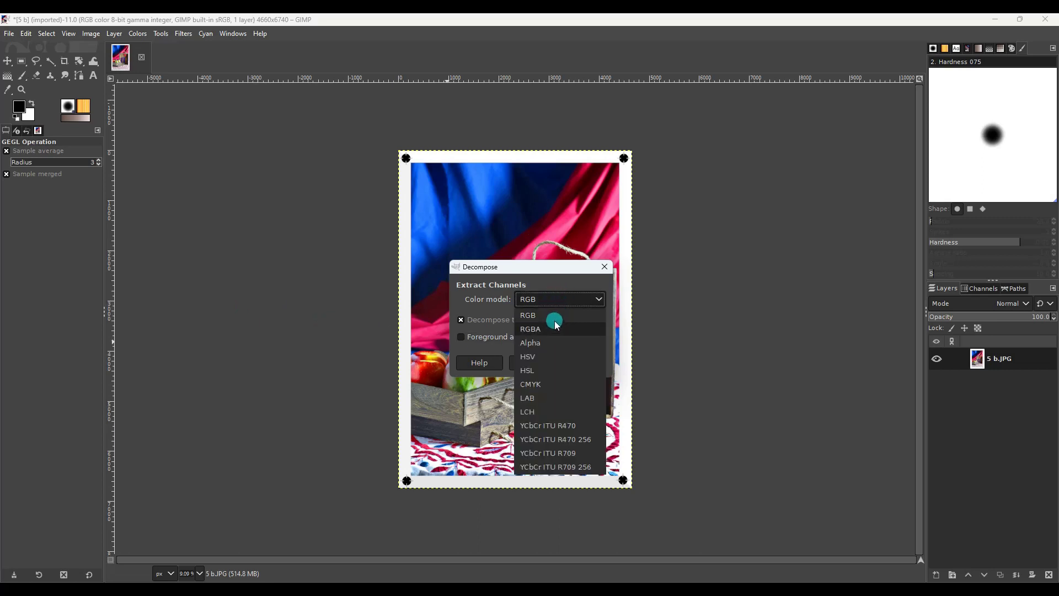
{"action": "left_click", "coordinate": [555, 317]}
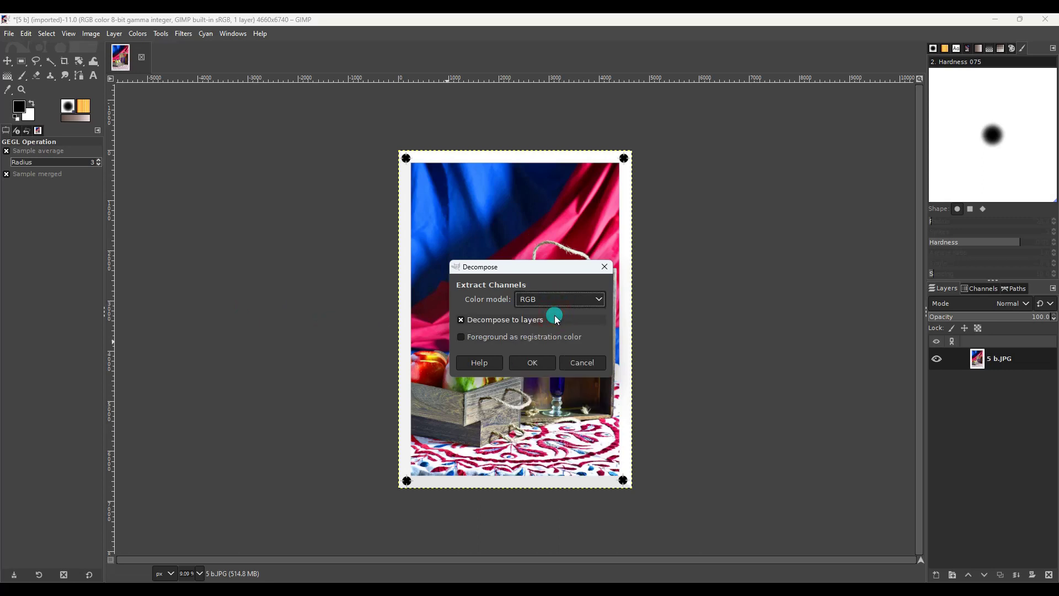
{"action": "left_click", "coordinate": [533, 362]}
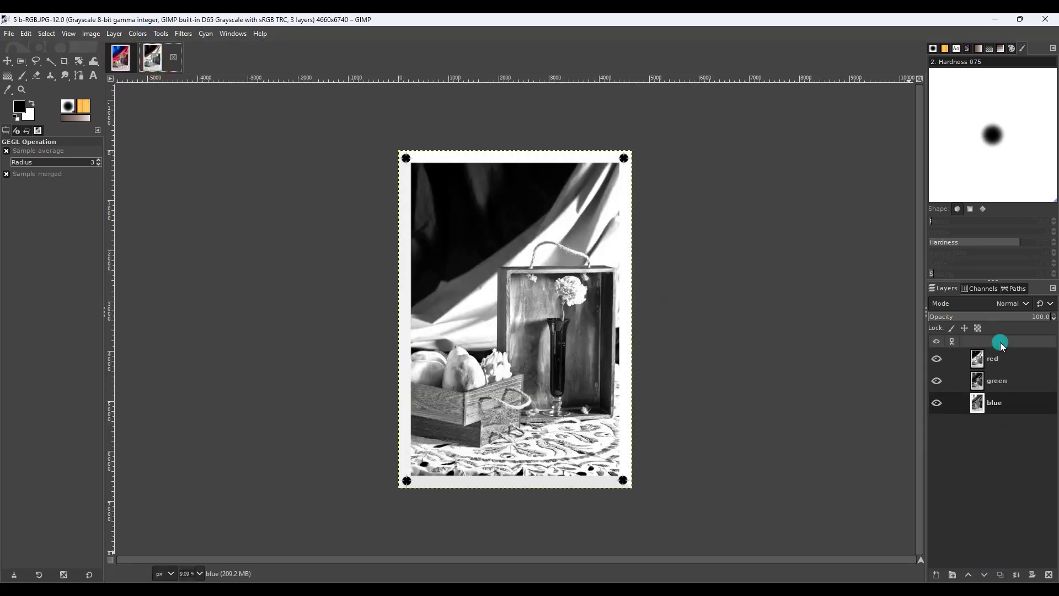
Select the channel layers and toggle red and green visibility to compare them.
{"action": "left_click", "coordinate": [981, 356]}
{"action": "left_click", "coordinate": [989, 385]}
{"action": "left_click", "coordinate": [990, 404]}
{"action": "left_click", "coordinate": [990, 359]}
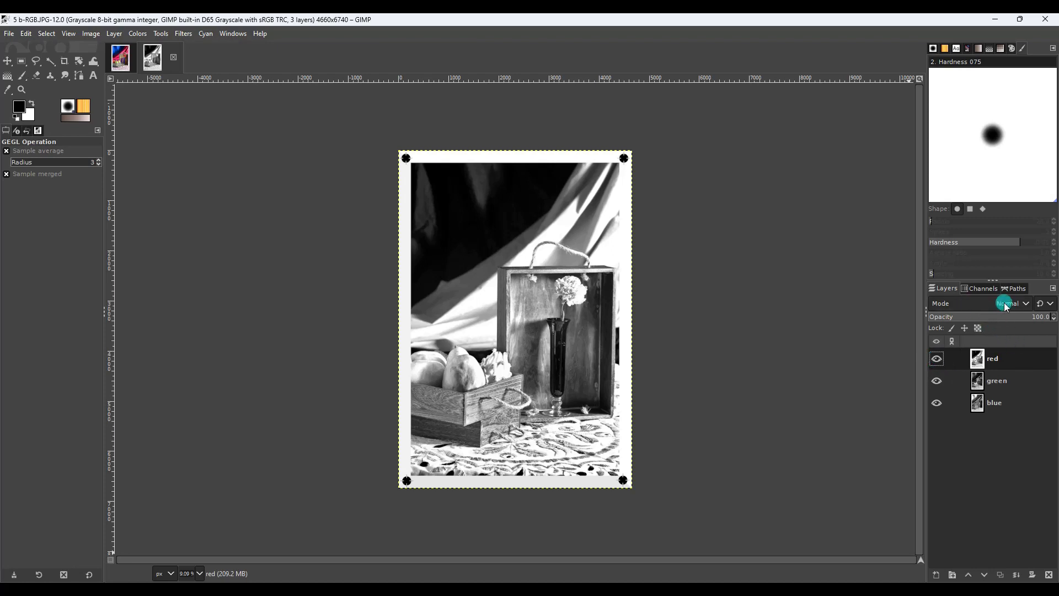
{"action": "left_click", "coordinate": [937, 360]}
{"action": "left_click", "coordinate": [937, 380]}
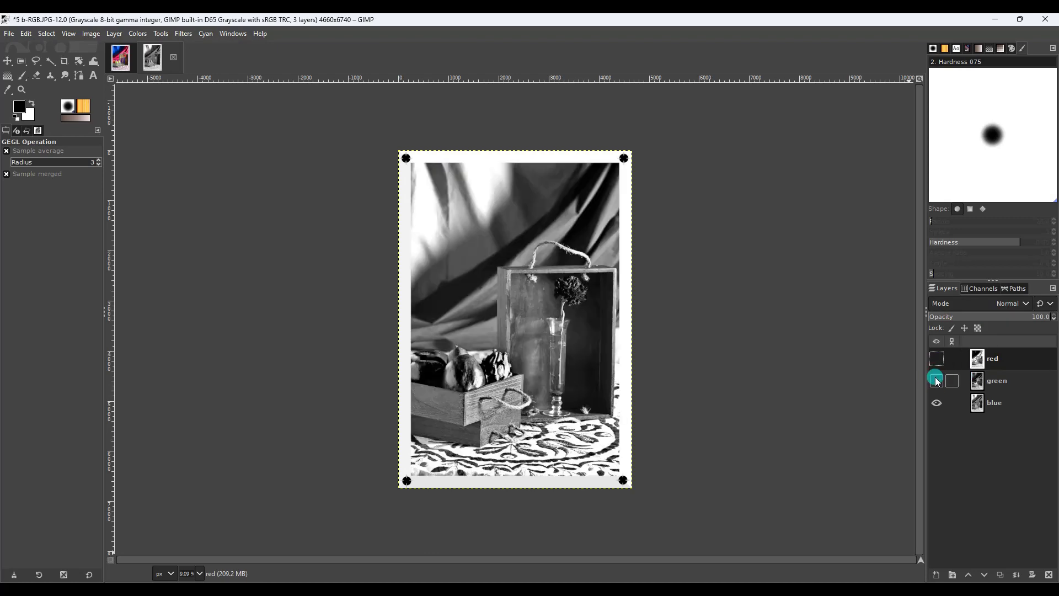
{"action": "left_click", "coordinate": [935, 381]}
{"action": "left_click", "coordinate": [937, 360]}
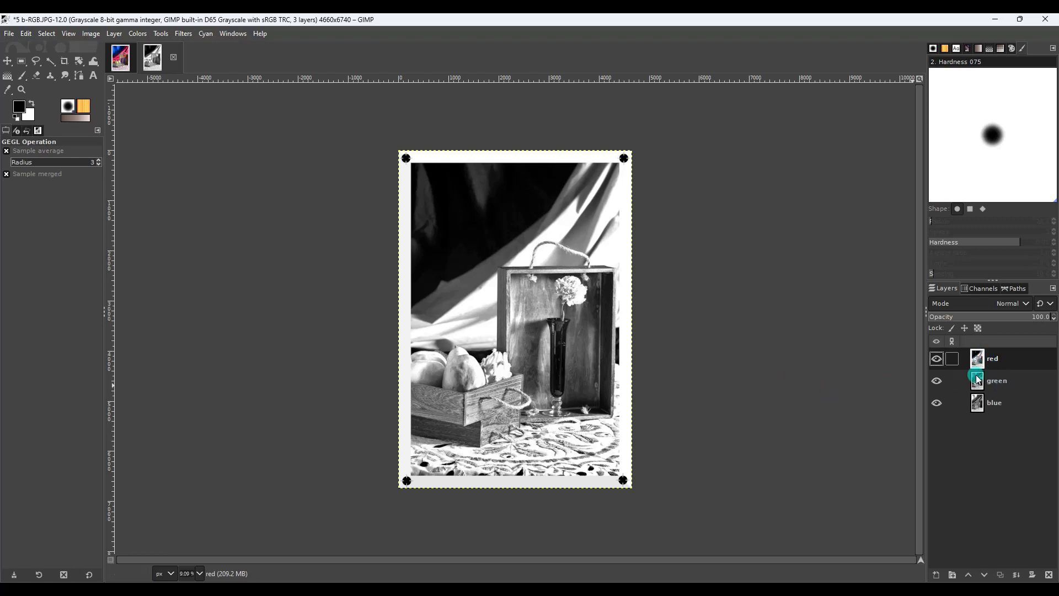
Hide the green and blue layers so only red is showing.
{"action": "left_click", "coordinate": [936, 382]}
{"action": "left_click", "coordinate": [937, 402]}
{"action": "left_click_drag", "start_coordinate": [986, 360], "coordinate": [135, 35]}
Set the red layer's brightness to 127.
{"action": "left_click", "coordinate": [135, 34]}
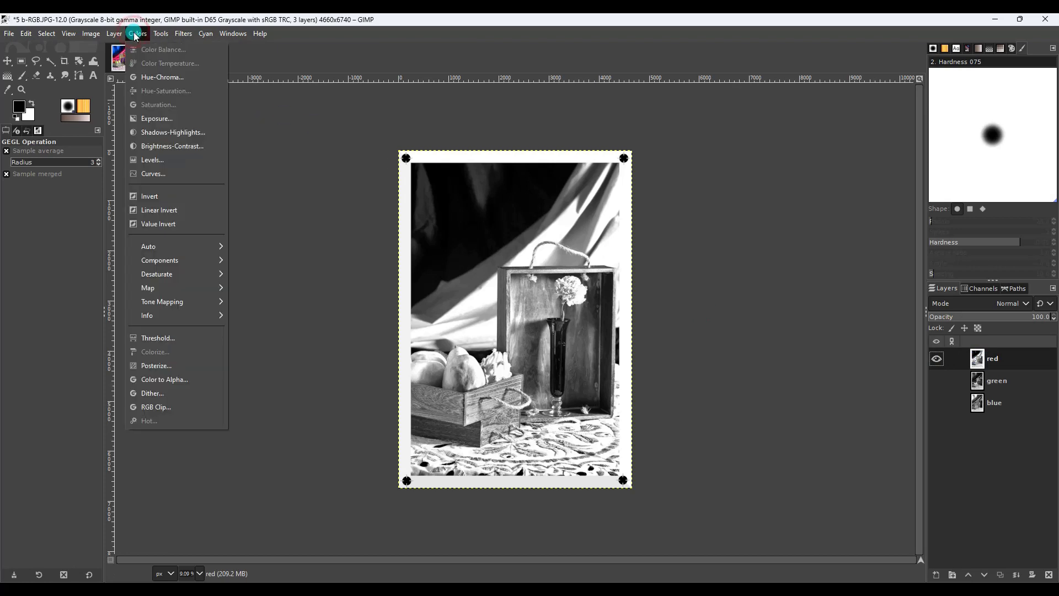
{"action": "left_click", "coordinate": [178, 145]}
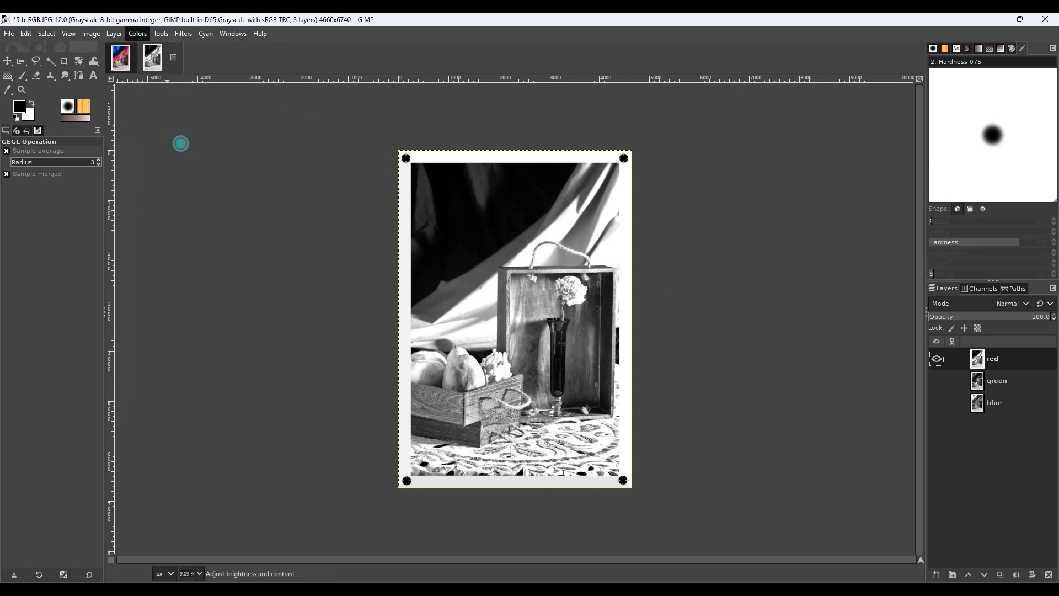
{"action": "left_click_drag", "start_coordinate": [190, 146], "coordinate": [299, 251]}
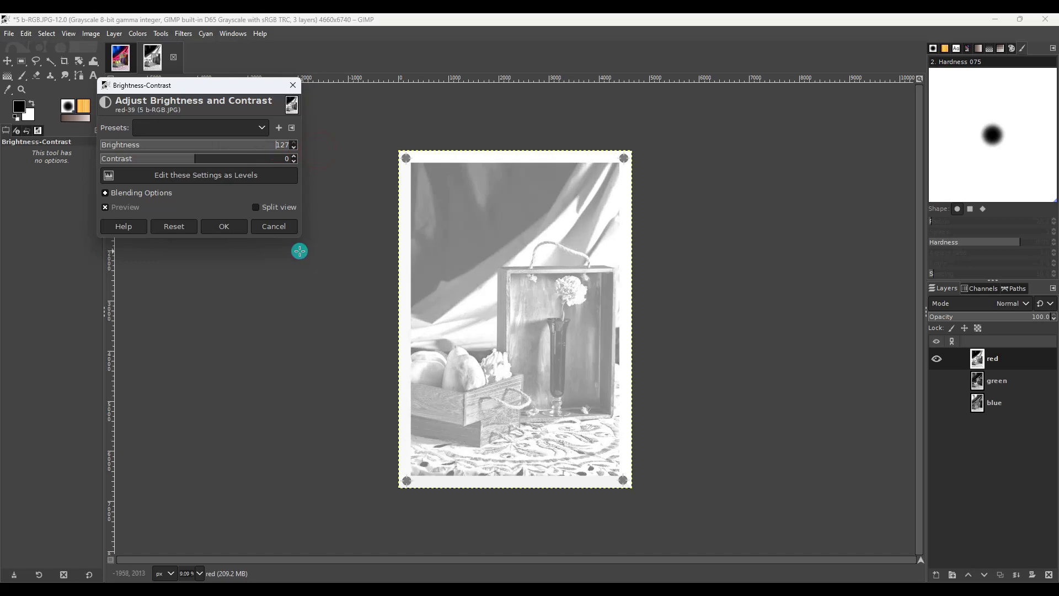
{"action": "left_click", "coordinate": [222, 226]}
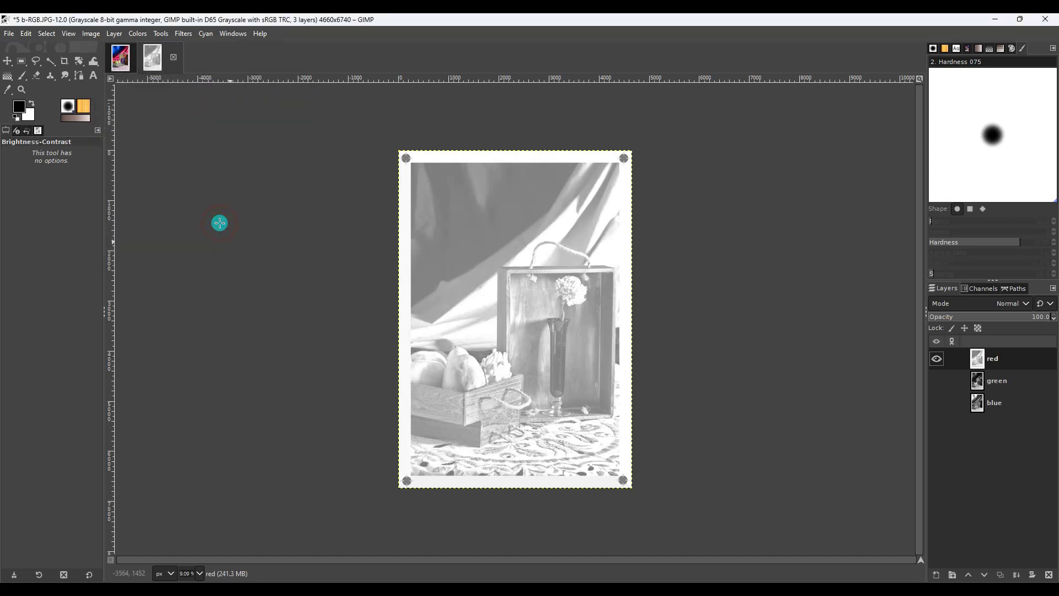
Raise the red layer's exposure black level to 0.100.
{"action": "left_click", "coordinate": [138, 34]}
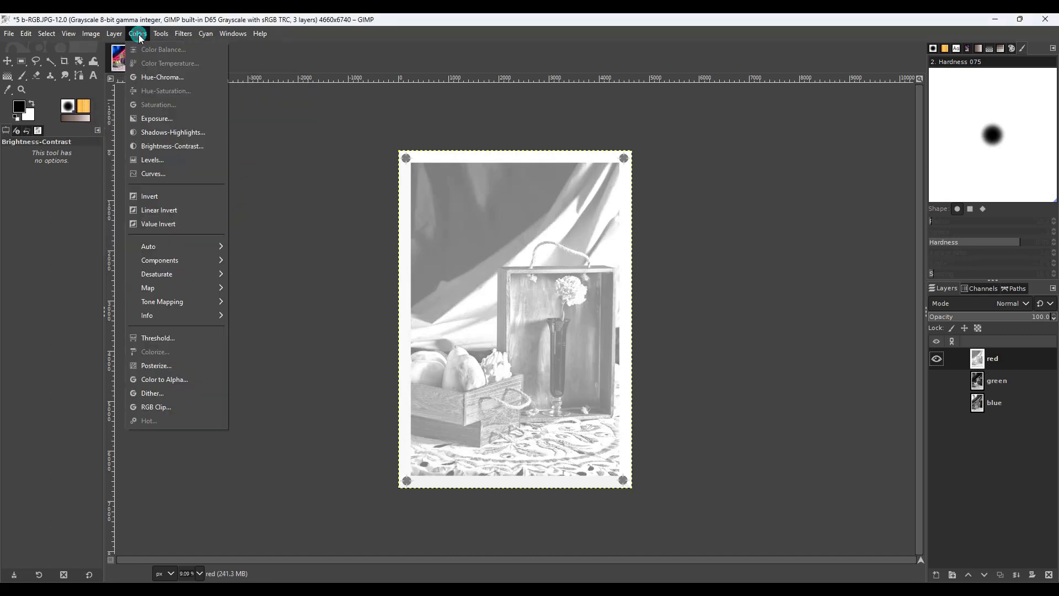
{"action": "left_click", "coordinate": [157, 118]}
{"action": "left_click_drag", "start_coordinate": [88, 161], "coordinate": [144, 160]}
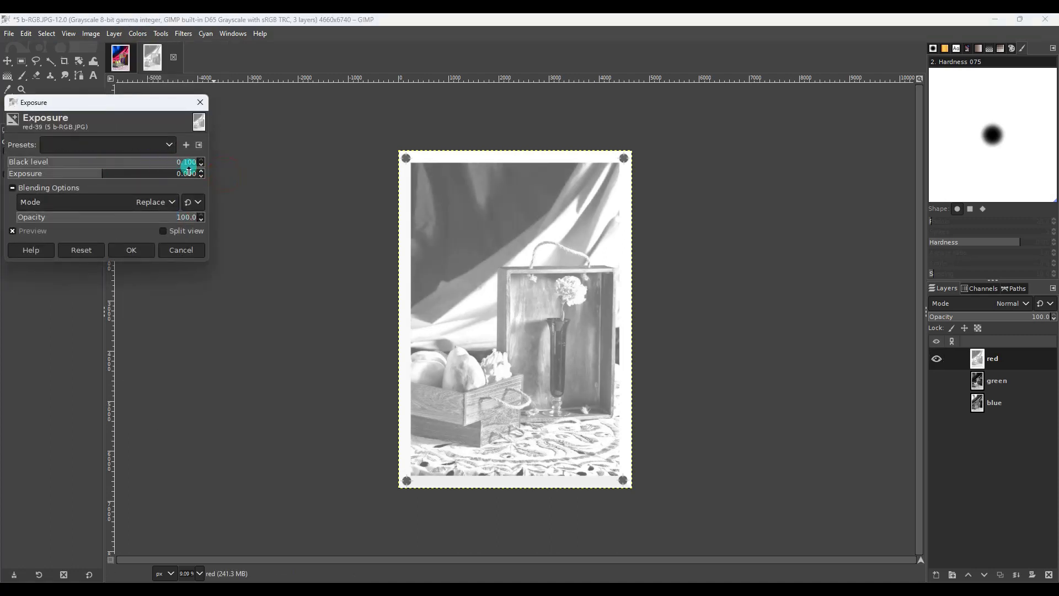
{"action": "left_click", "coordinate": [144, 248]}
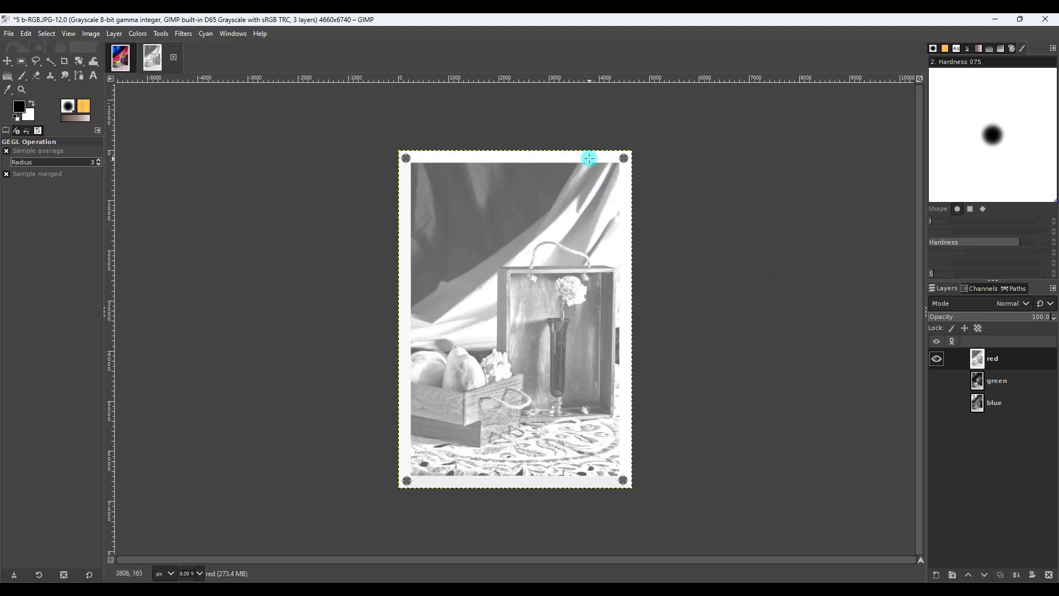
Invert the red layer into a negative.
{"action": "left_click", "coordinate": [142, 35]}
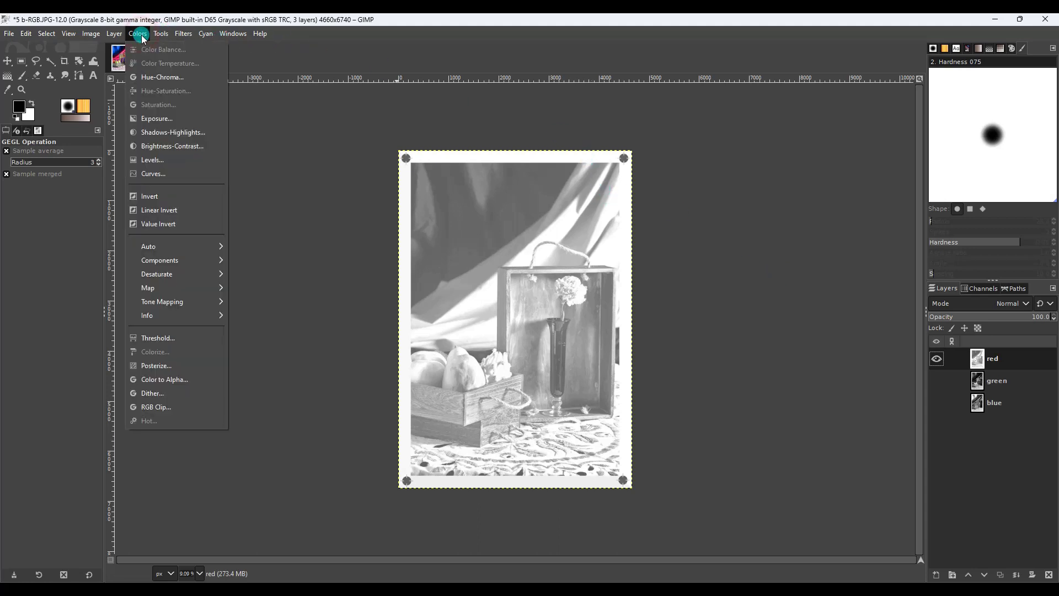
{"action": "left_click", "coordinate": [174, 190]}
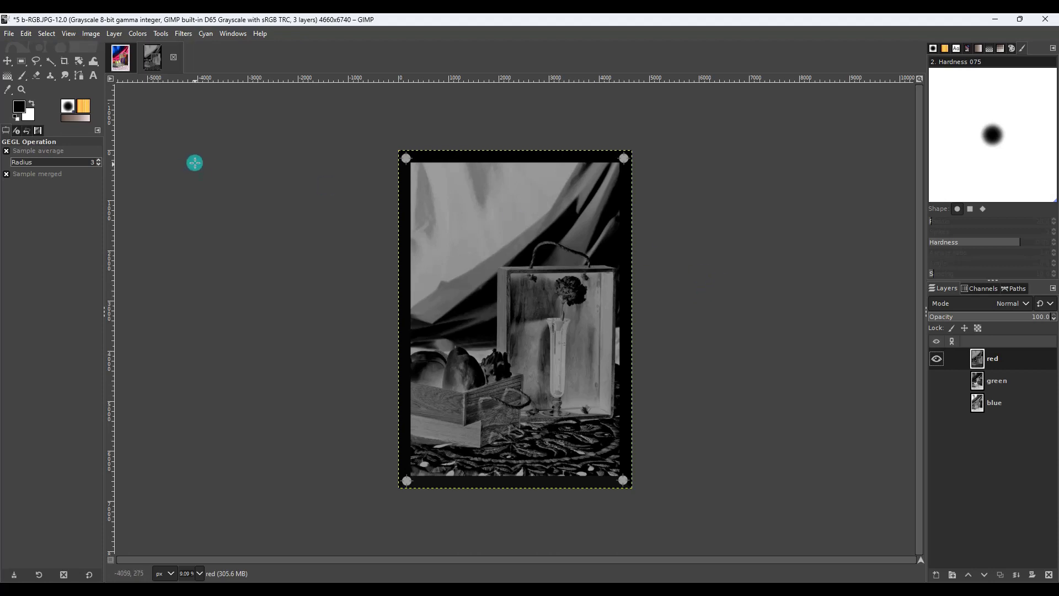
{"action": "left_click", "coordinate": [9, 33]}
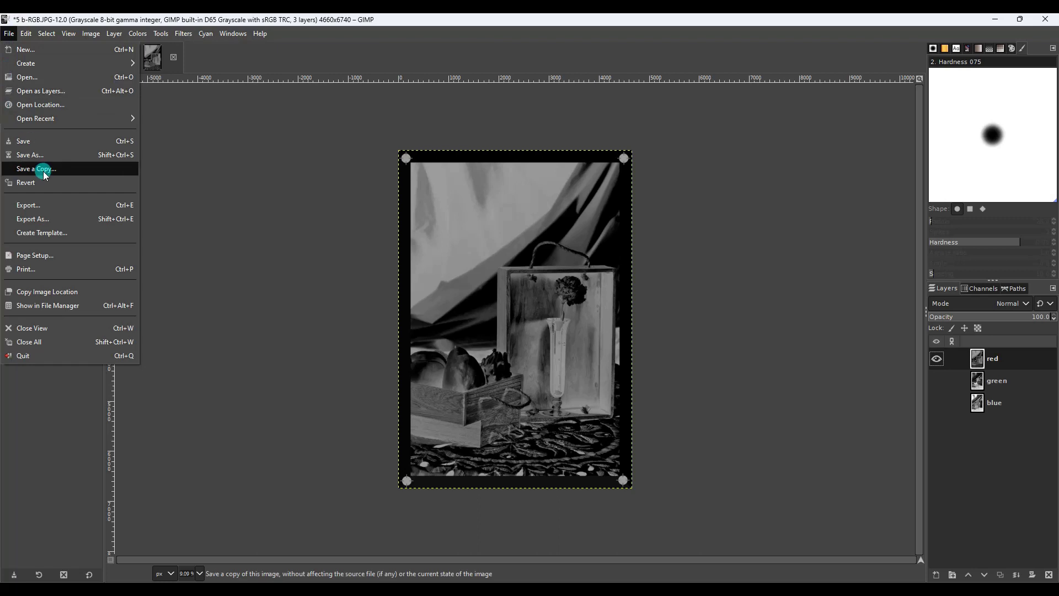
Export the red negative as 5 cyan.JPG with the default JPEG settings.
{"action": "left_click", "coordinate": [62, 218]}
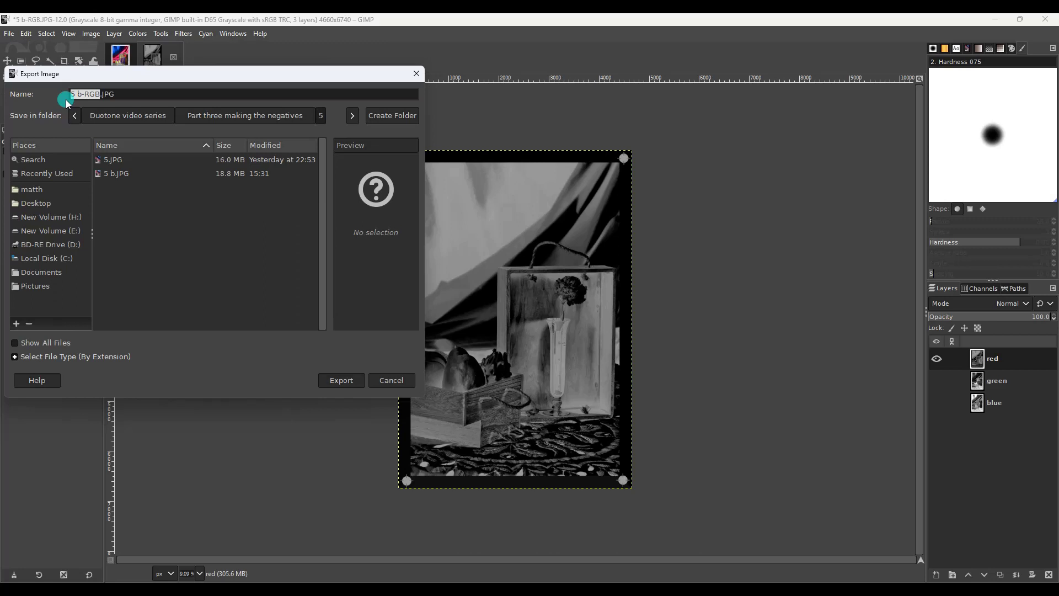
{"action": "type", "text": "5 cyan"}
{"action": "left_click", "coordinate": [334, 382]}
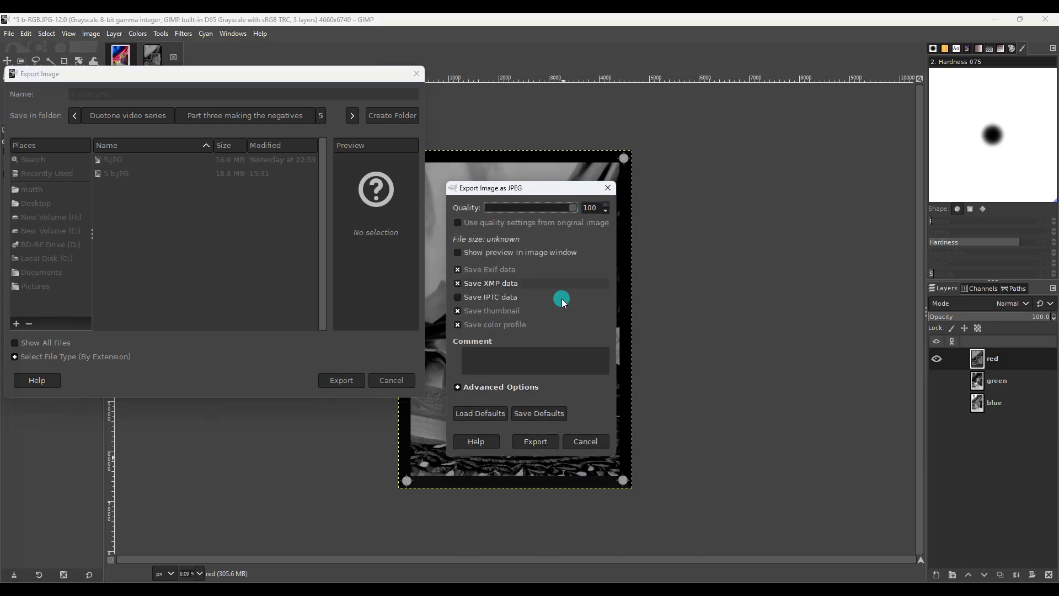
{"action": "left_click", "coordinate": [535, 442]}
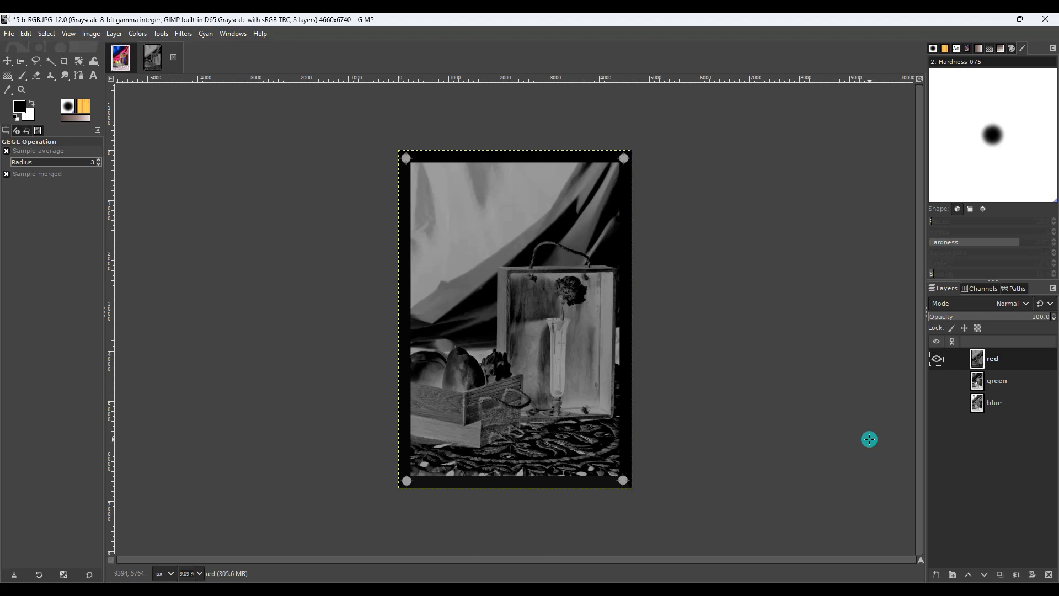
Hide the red layer, show and select green, and brighten it to 127.
{"action": "left_click", "coordinate": [936, 361]}
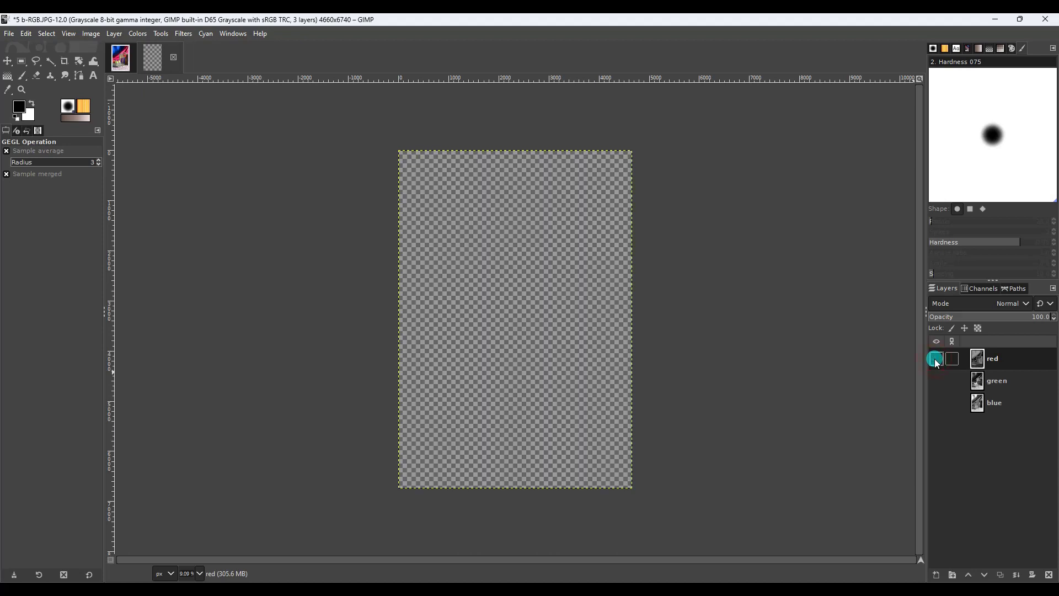
{"action": "left_click", "coordinate": [936, 381]}
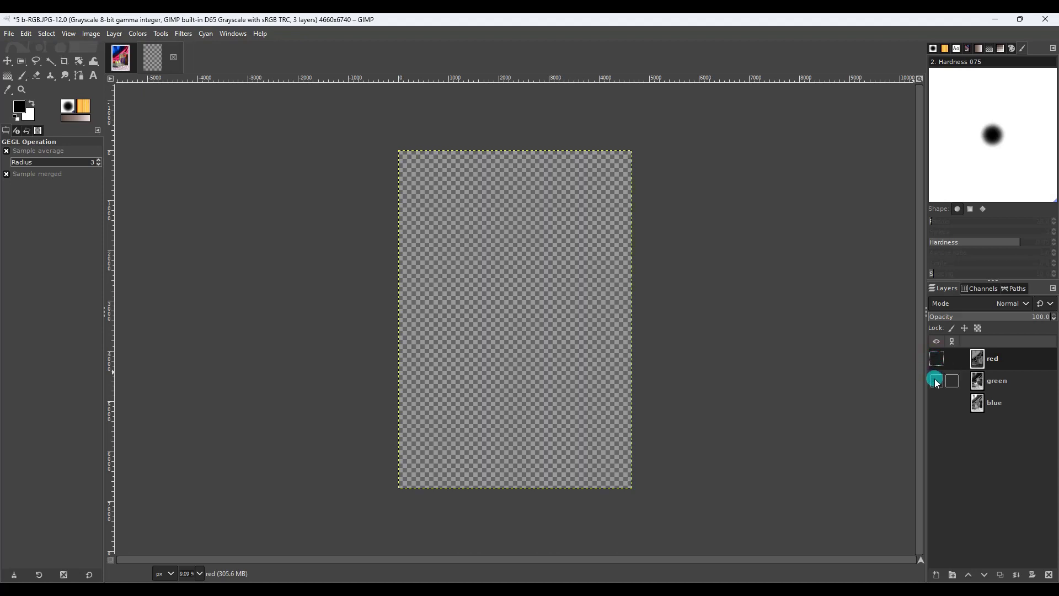
{"action": "left_click", "coordinate": [1000, 381]}
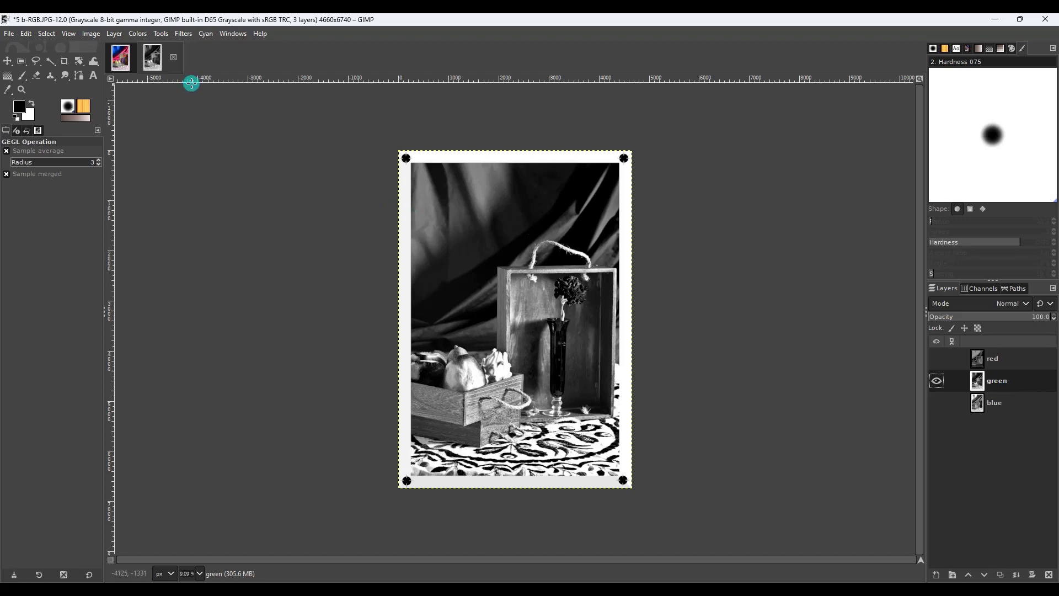
{"action": "left_click", "coordinate": [138, 34]}
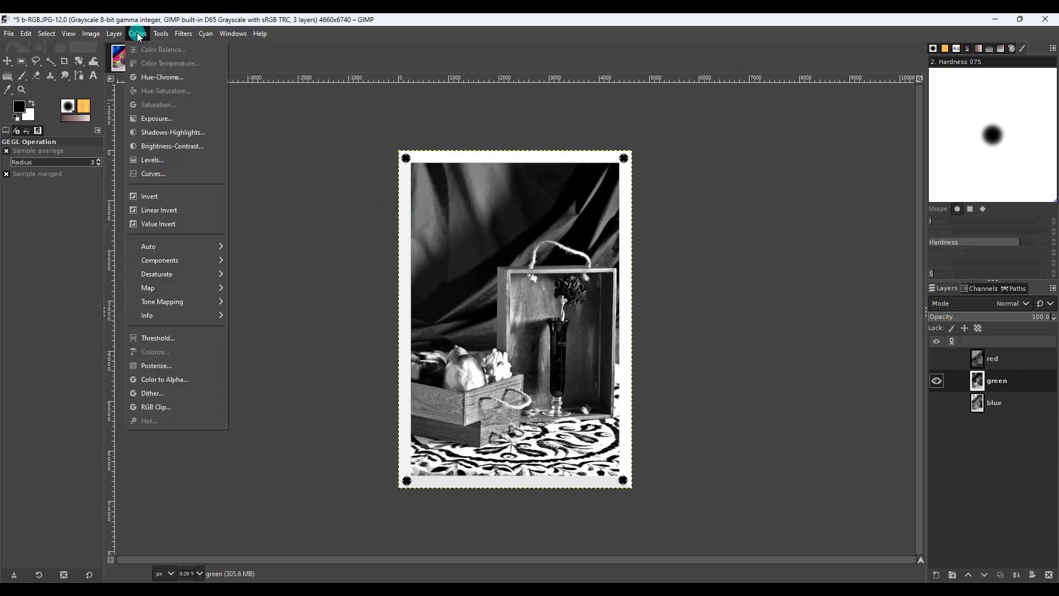
{"action": "left_click", "coordinate": [175, 145]}
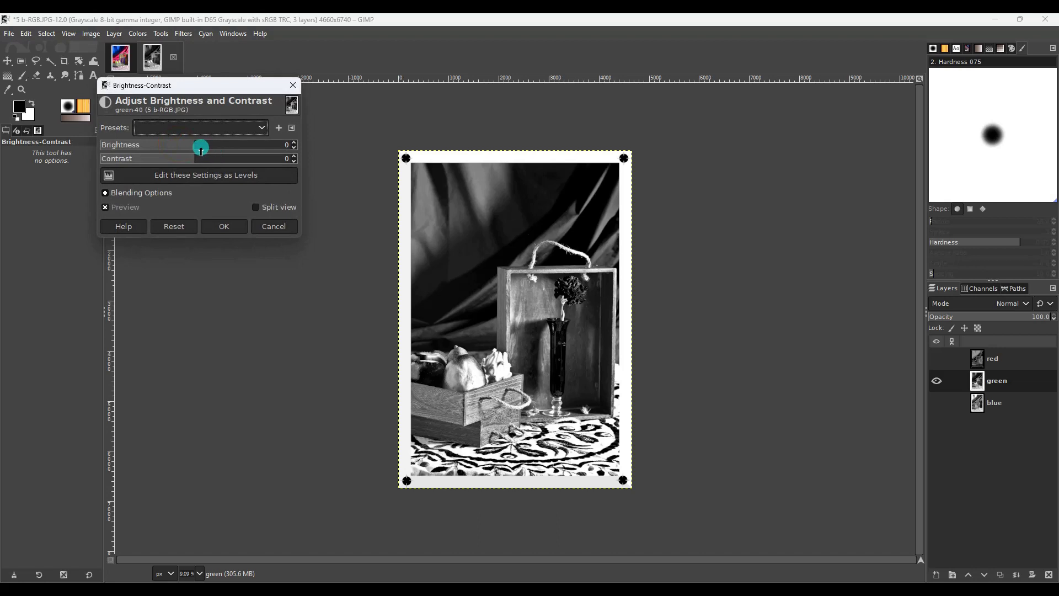
{"action": "left_click_drag", "start_coordinate": [201, 150], "coordinate": [307, 149]}
{"action": "left_click", "coordinate": [229, 223]}
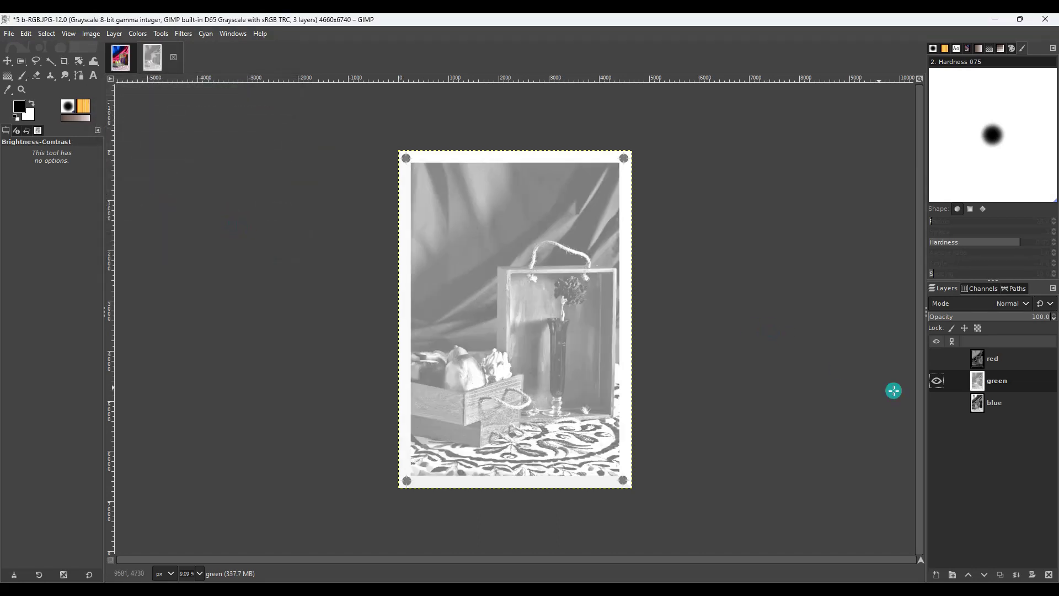
Hide green, show and select the blue layer, and brighten it to 127.
{"action": "left_click", "coordinate": [936, 381]}
{"action": "left_click", "coordinate": [936, 402]}
{"action": "left_click", "coordinate": [995, 402]}
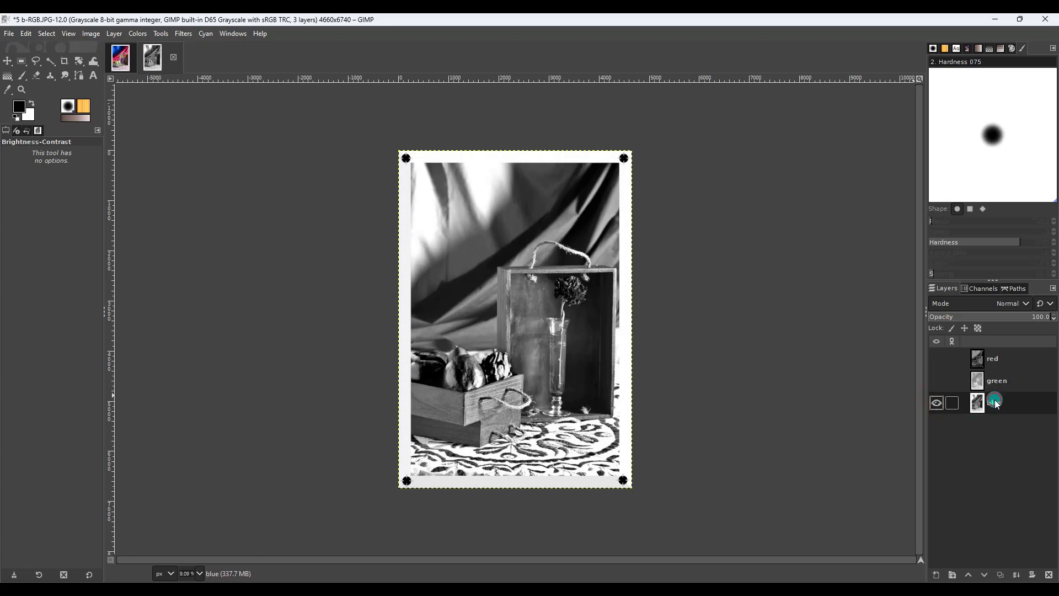
{"action": "left_click", "coordinate": [138, 35]}
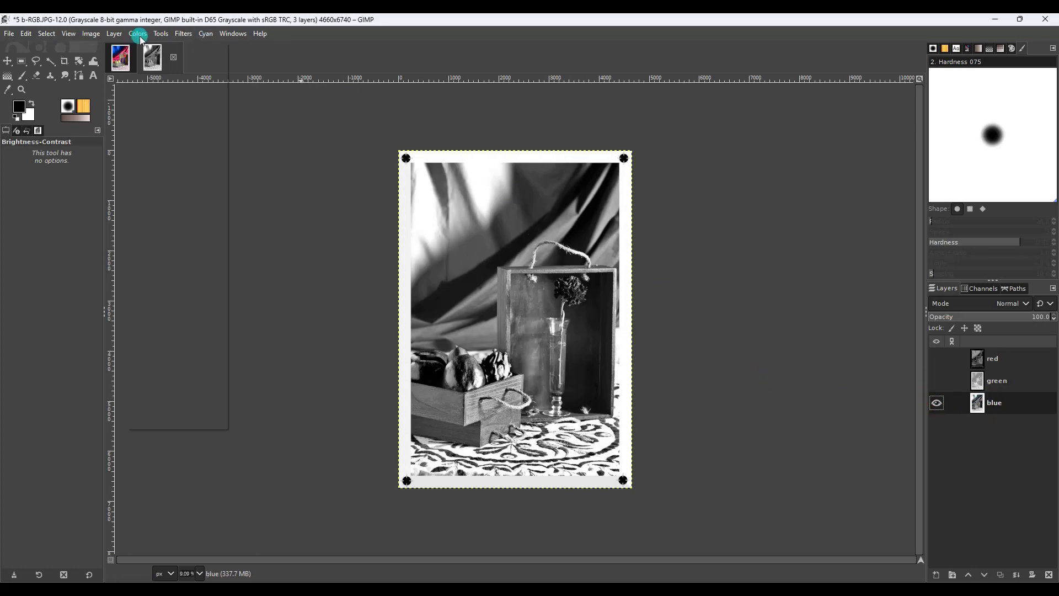
{"action": "left_click", "coordinate": [170, 145]}
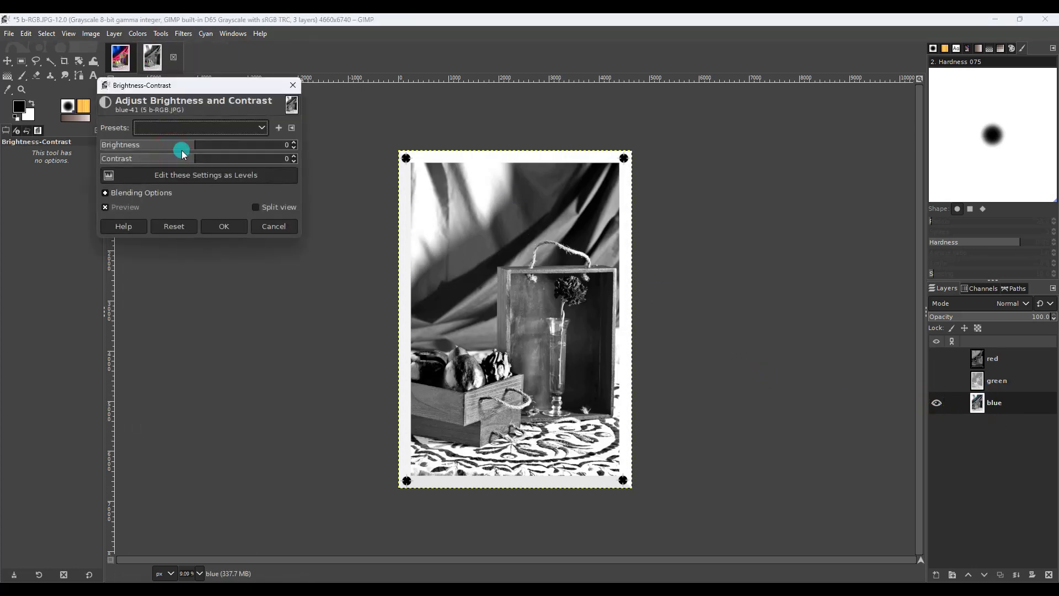
{"action": "left_click_drag", "start_coordinate": [182, 150], "coordinate": [316, 156]}
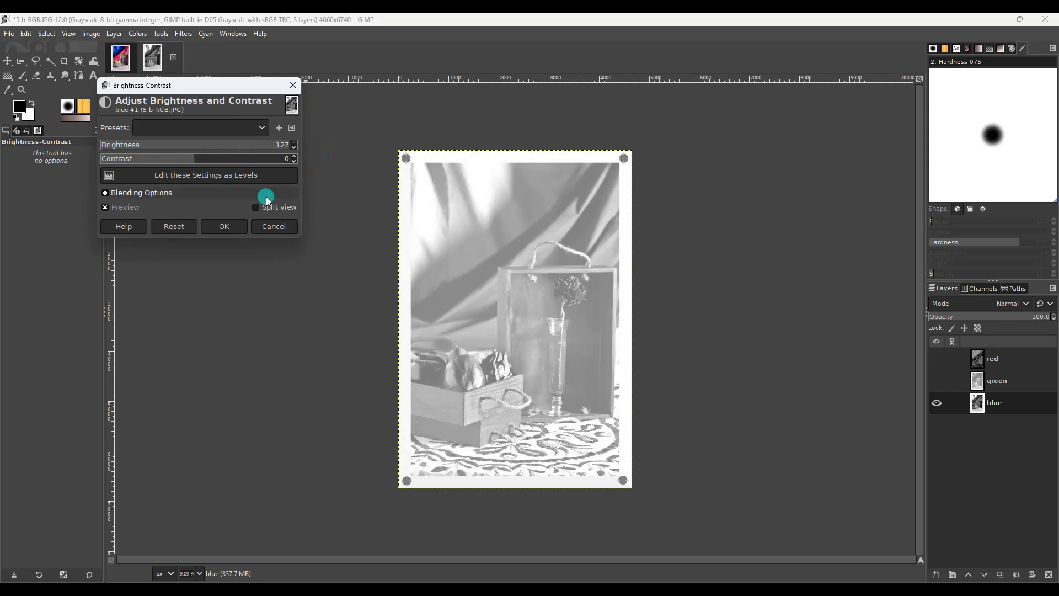
{"action": "left_click", "coordinate": [223, 226]}
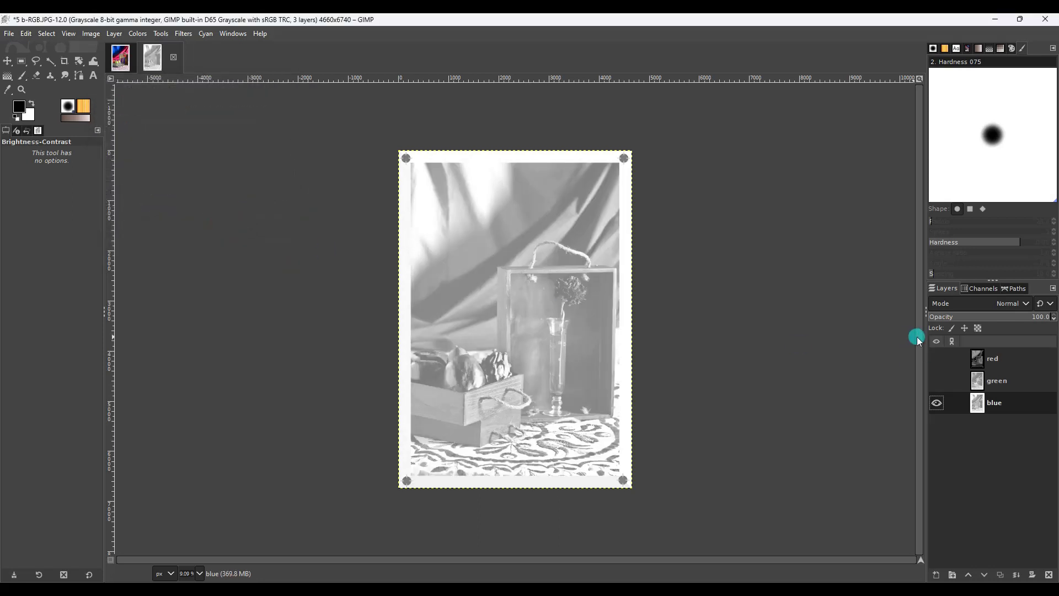
With the blue layer hidden, apply Linear Invert to the green layer.
{"action": "left_click", "coordinate": [936, 382]}
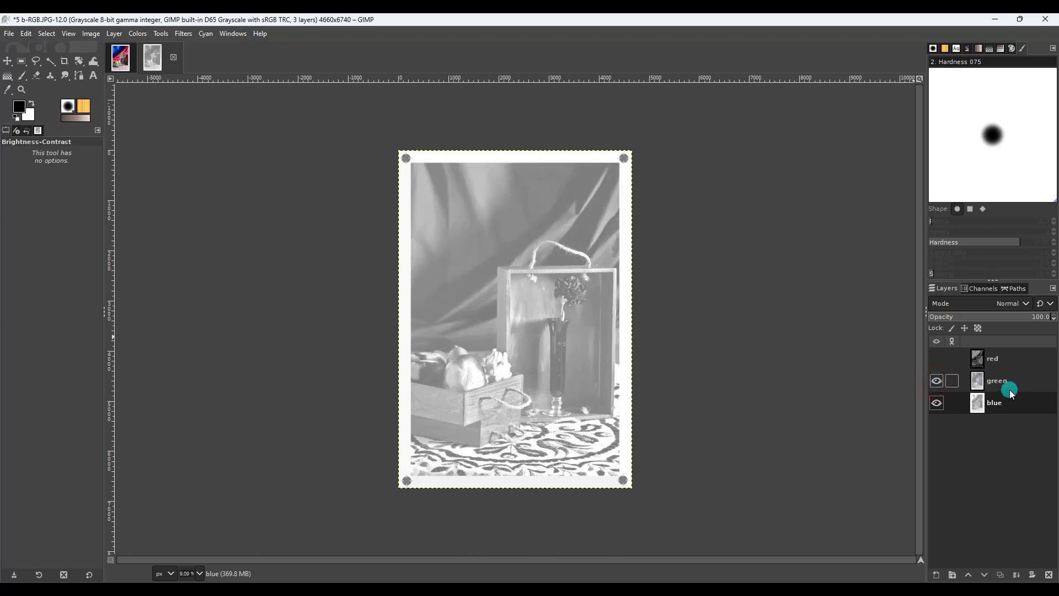
{"action": "left_click", "coordinate": [1002, 381]}
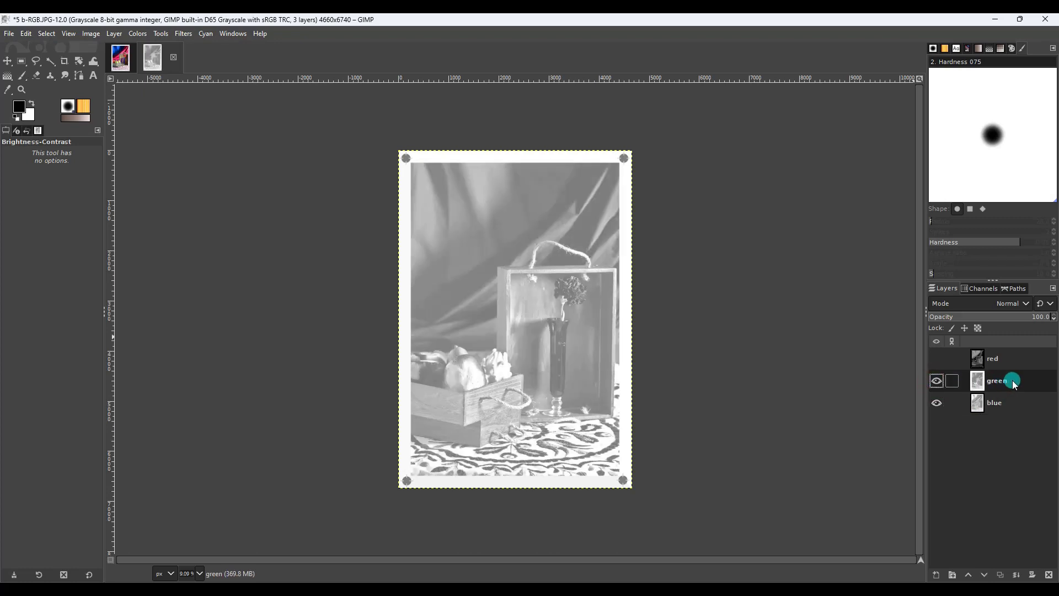
{"action": "left_click", "coordinate": [936, 403]}
{"action": "left_click", "coordinate": [976, 381]}
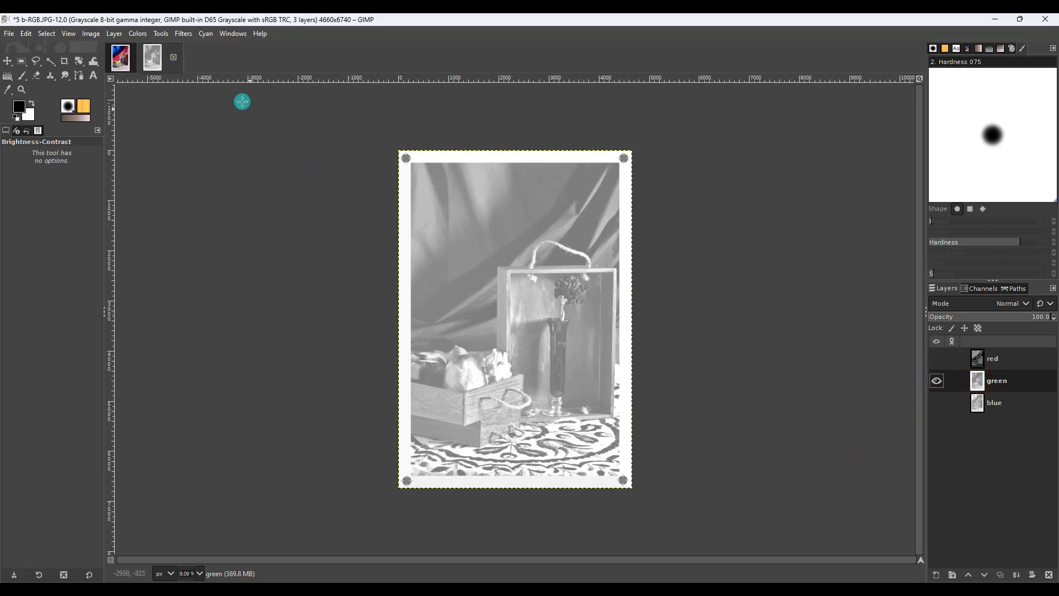
{"action": "left_click", "coordinate": [137, 33]}
{"action": "left_click", "coordinate": [184, 208]}
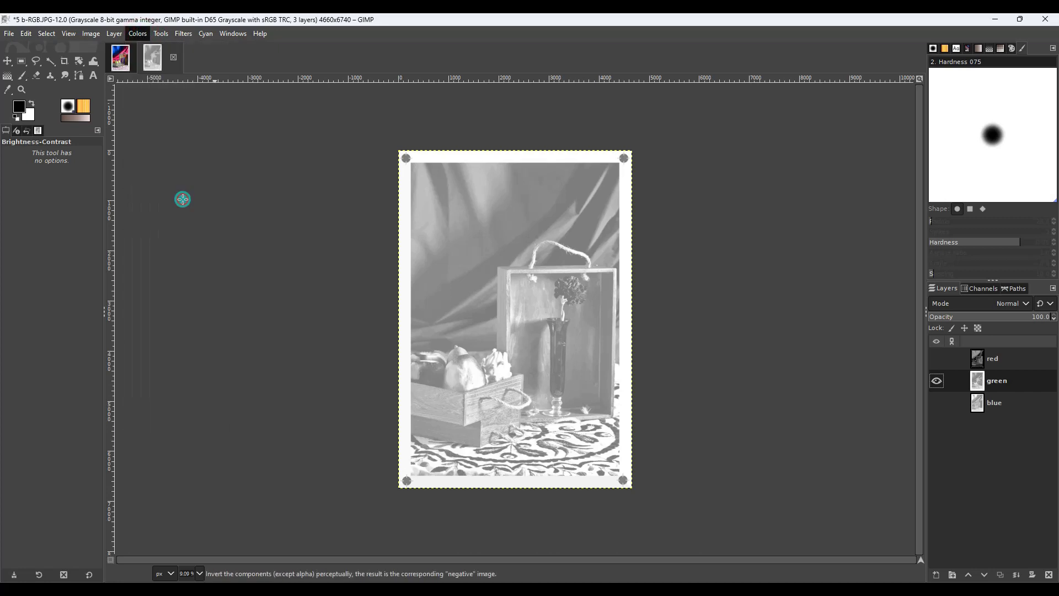
Invert the blue layer into a negative, then make the green layer visible again.
{"action": "left_click", "coordinate": [936, 380]}
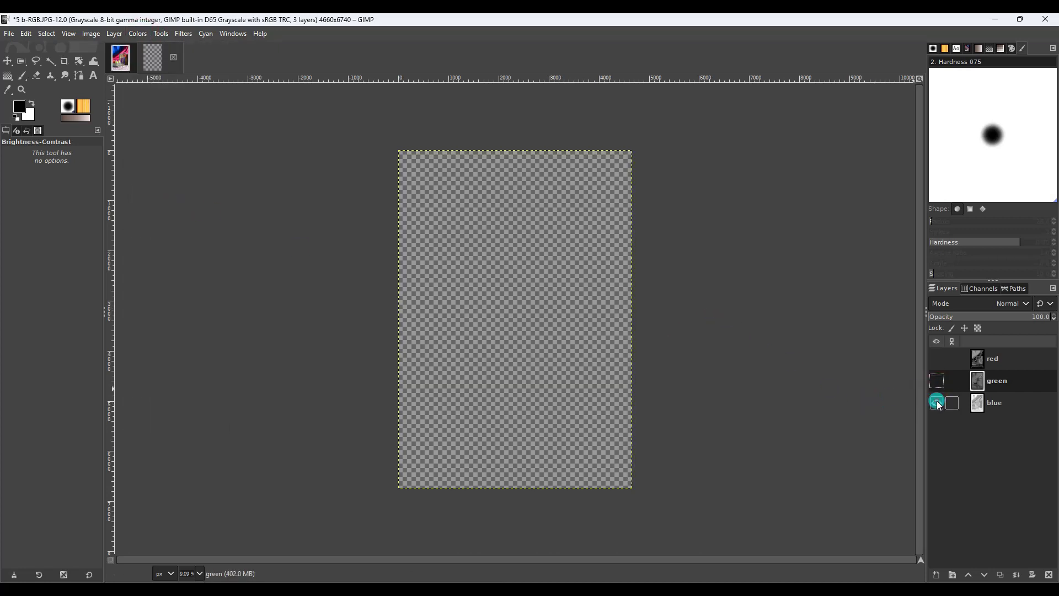
{"action": "left_click", "coordinate": [937, 403]}
{"action": "left_click", "coordinate": [1009, 402]}
{"action": "left_click", "coordinate": [137, 34]}
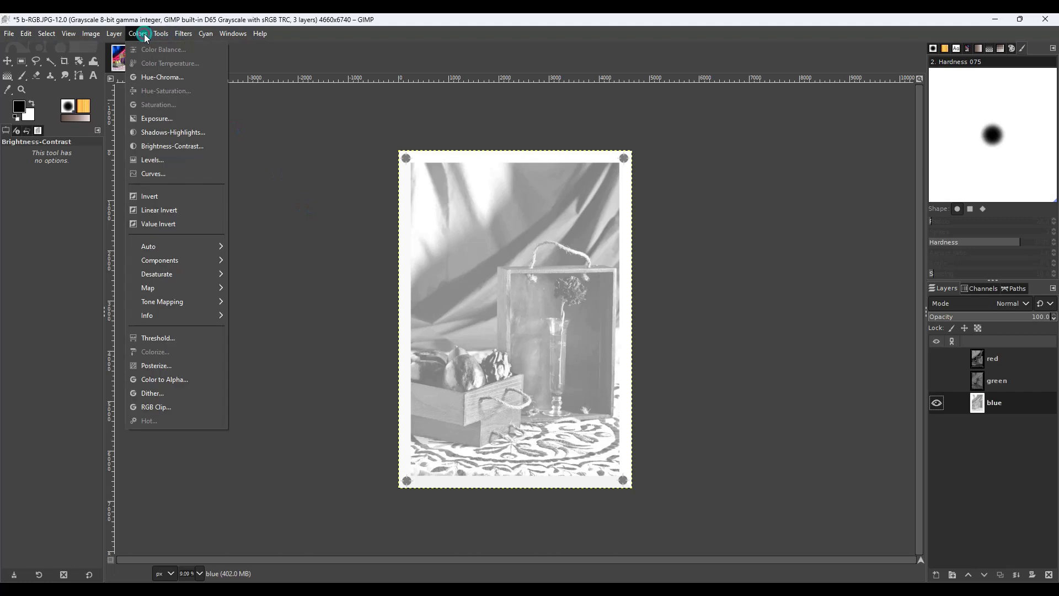
{"action": "left_click", "coordinate": [171, 196]}
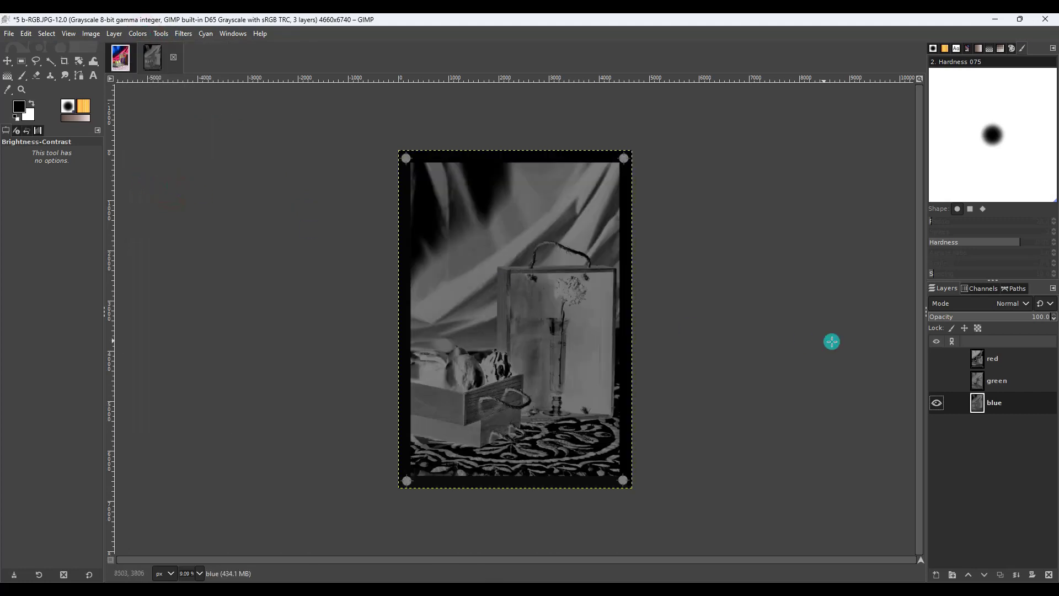
{"action": "left_click", "coordinate": [934, 381]}
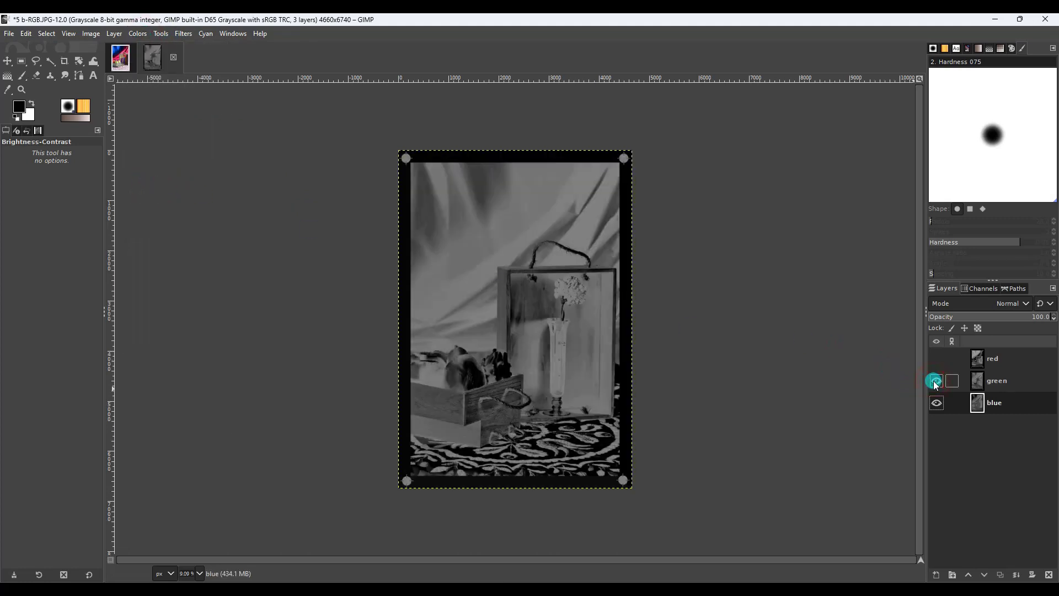
Set the green layer's blend mode to Addition and check the blue layer's mode.
{"action": "left_click", "coordinate": [979, 381]}
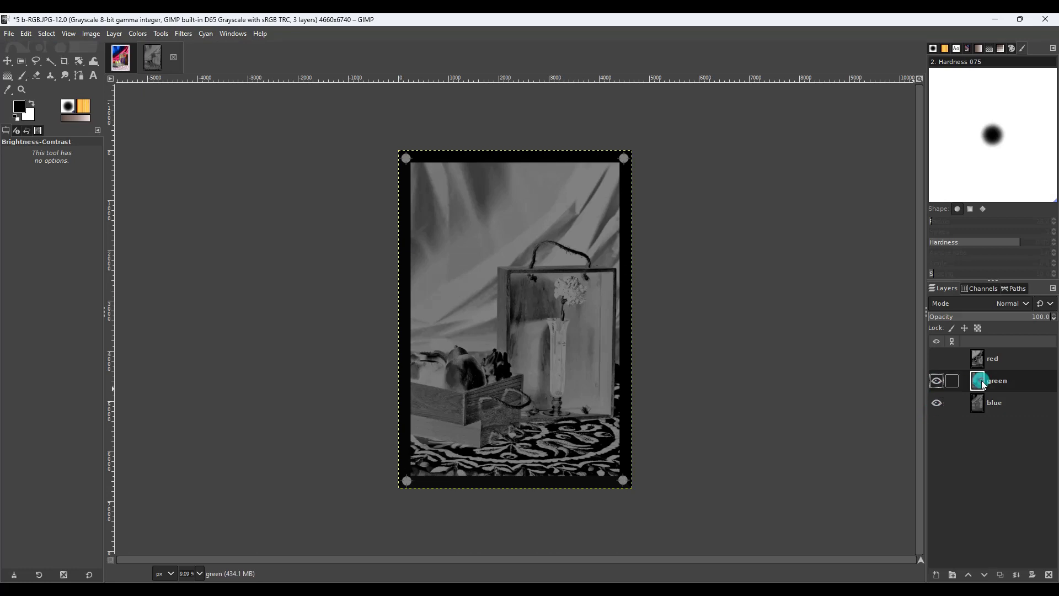
{"action": "left_click", "coordinate": [996, 305]}
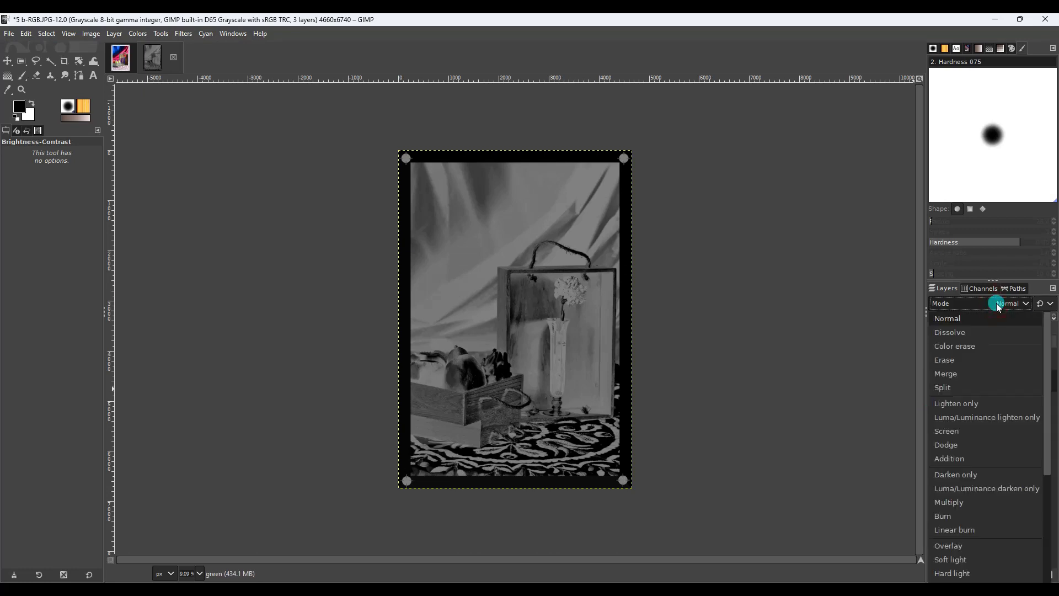
{"action": "left_click", "coordinate": [987, 457]}
{"action": "left_click", "coordinate": [977, 402]}
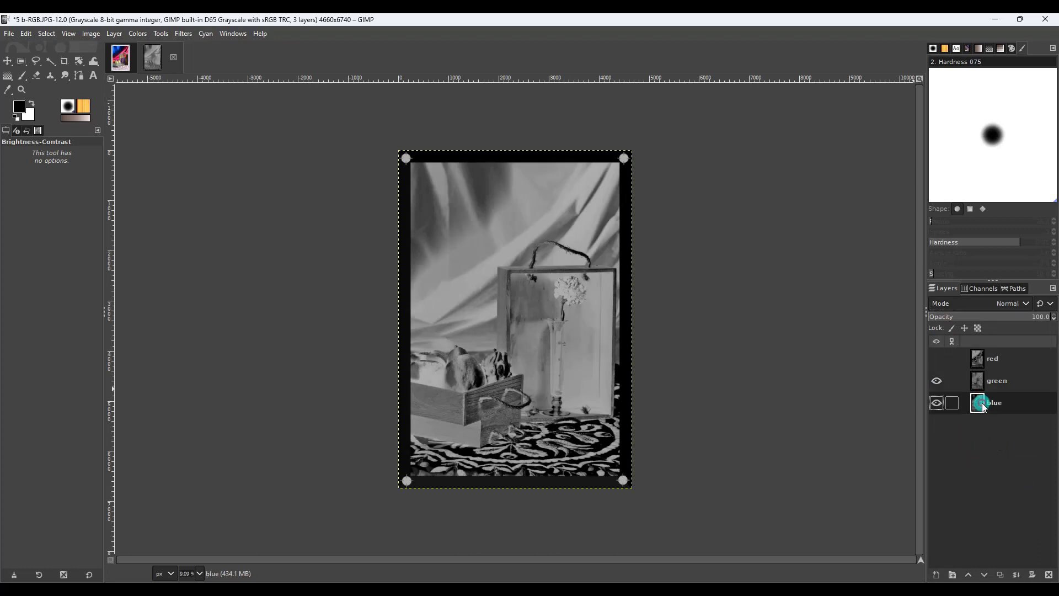
{"action": "left_click", "coordinate": [996, 305]}
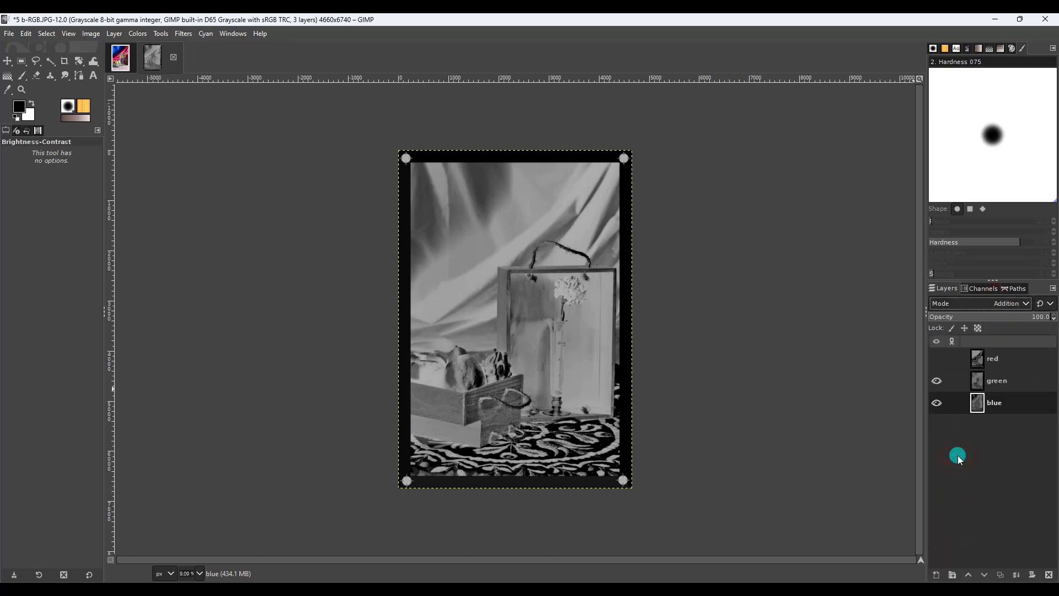
Toggle the green and blue layers' visibility to compare the combined negatives, leaving both shown.
{"action": "left_click", "coordinate": [936, 381]}
{"action": "left_click", "coordinate": [935, 382]}
{"action": "left_click", "coordinate": [935, 383]}
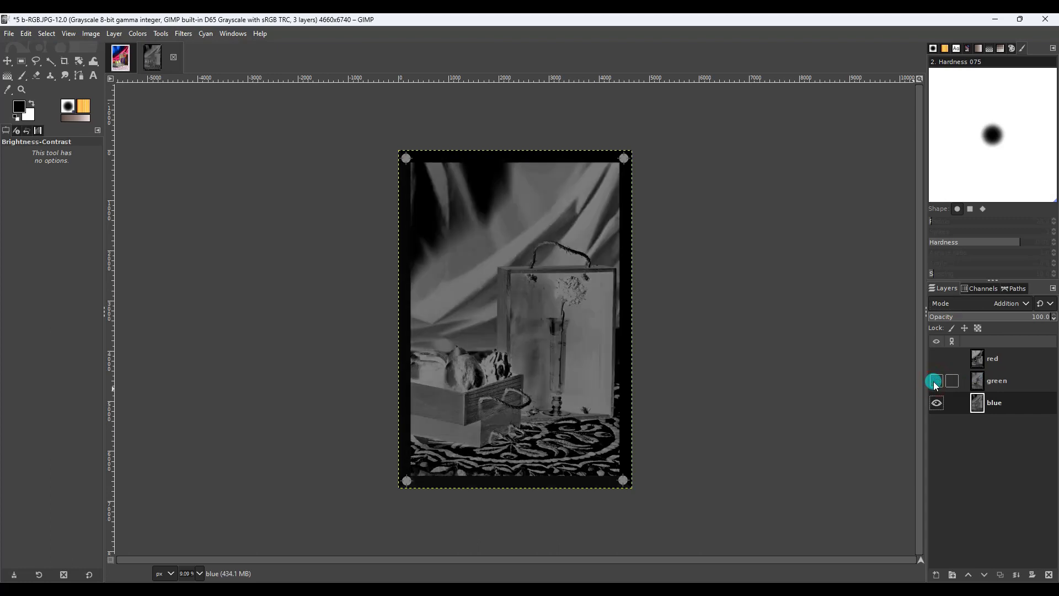
{"action": "left_click", "coordinate": [935, 383]}
{"action": "left_click", "coordinate": [935, 383]}
{"action": "left_click", "coordinate": [935, 382]}
{"action": "left_click", "coordinate": [936, 403]}
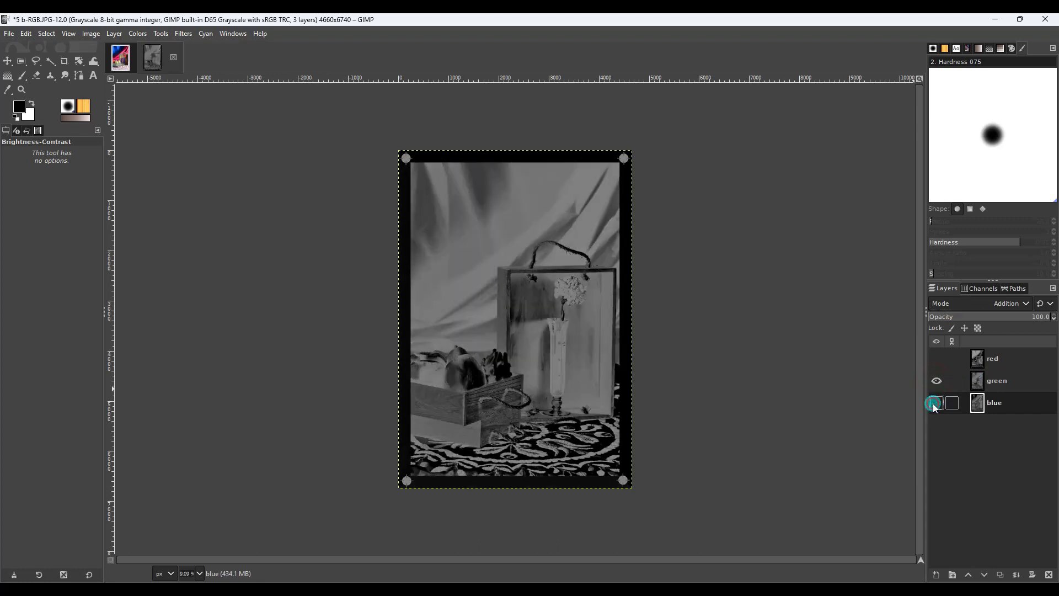
{"action": "left_click", "coordinate": [936, 403]}
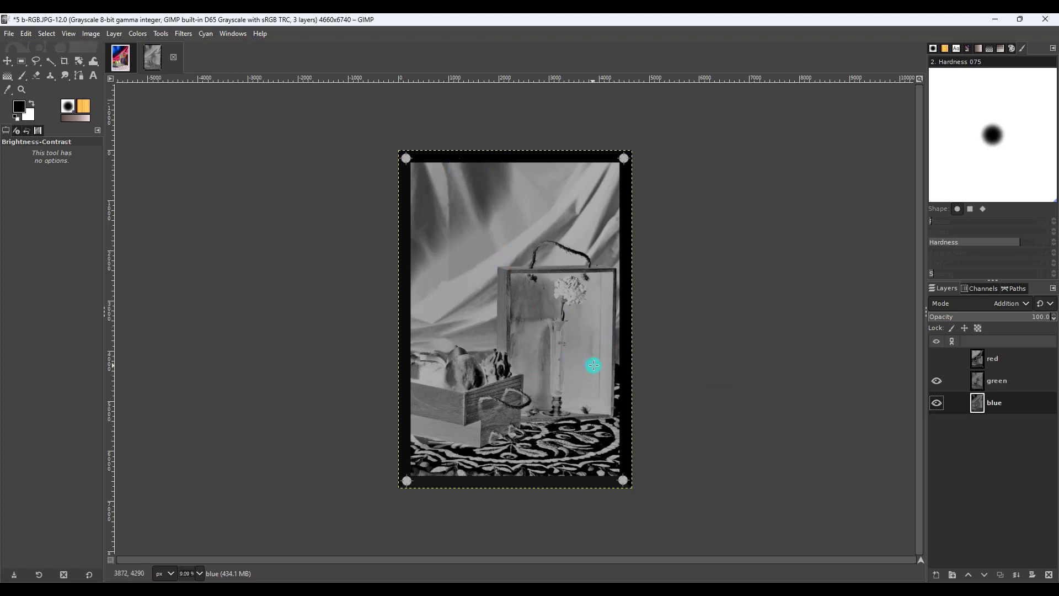
Export the combined image as '5 y+m.JPG' into folder 5 with default JPEG settings.
{"action": "left_click", "coordinate": [9, 34]}
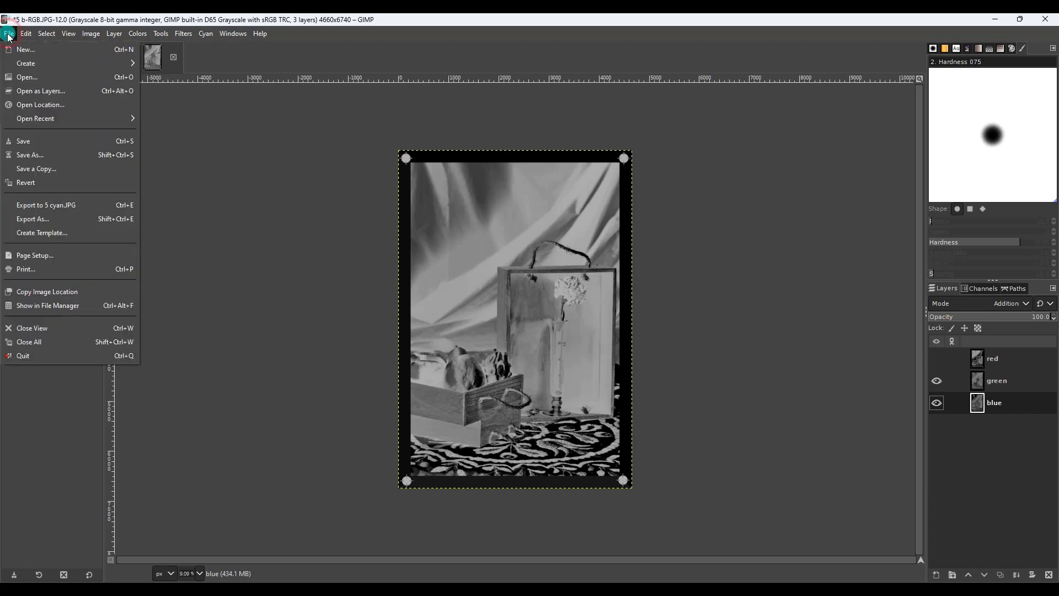
{"action": "left_click", "coordinate": [49, 218]}
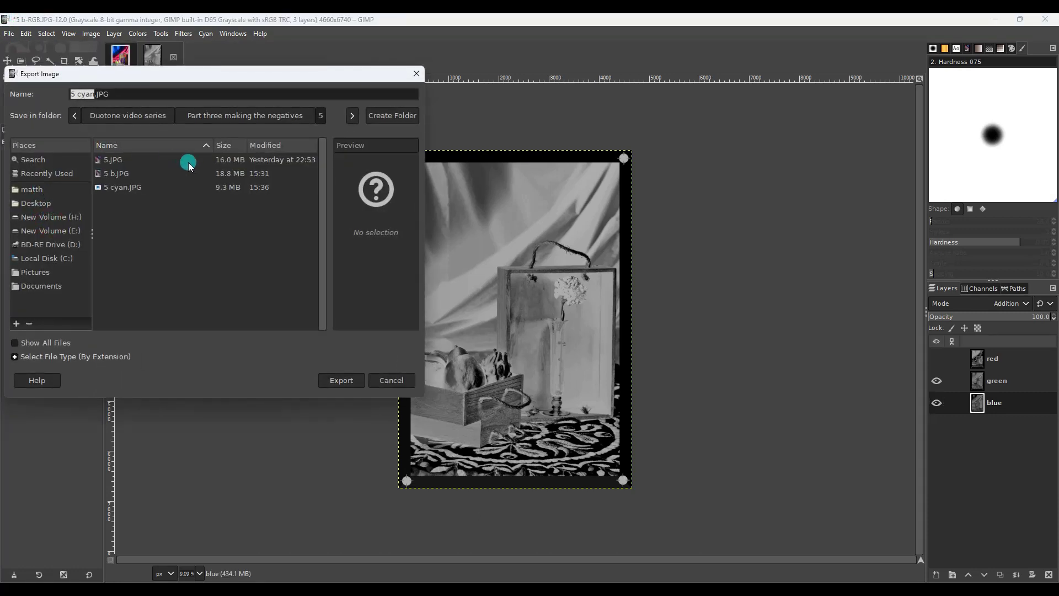
{"action": "type", "text": "5 "}
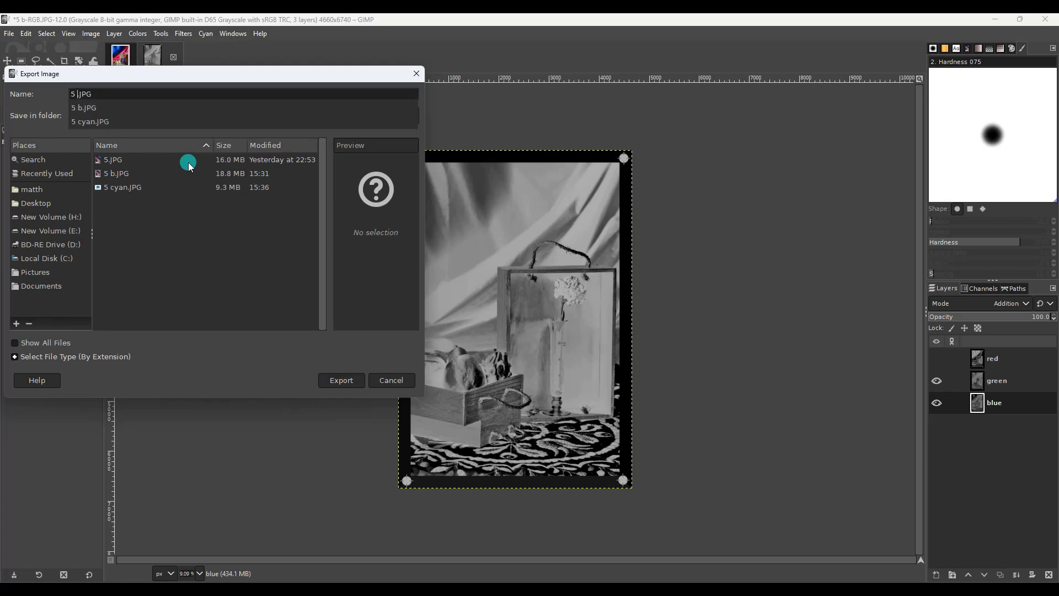
{"action": "type", "text": "y"}
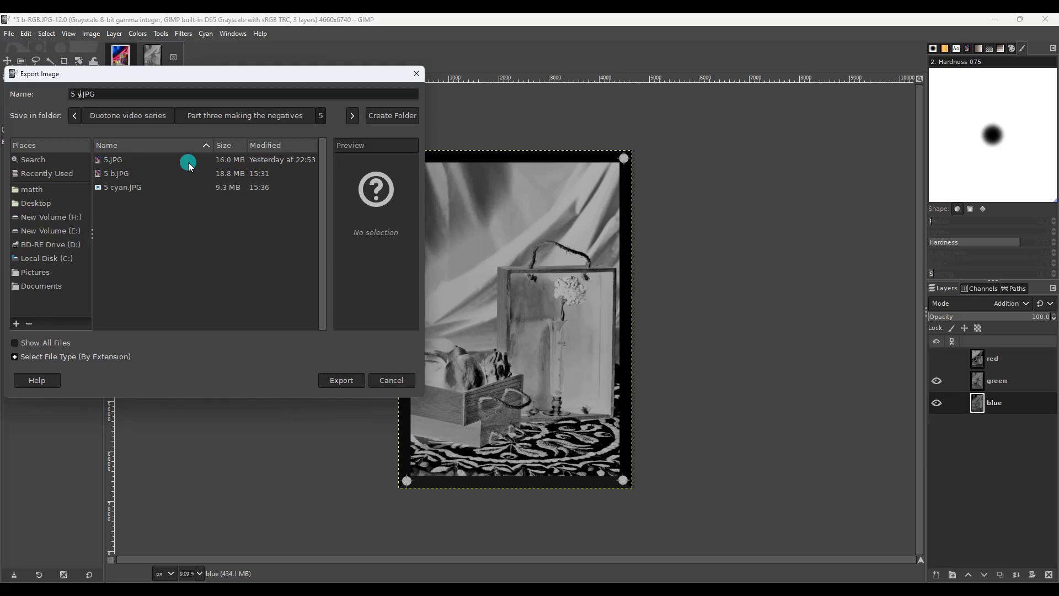
{"action": "type", "text": "+m"}
{"action": "left_click", "coordinate": [336, 379]}
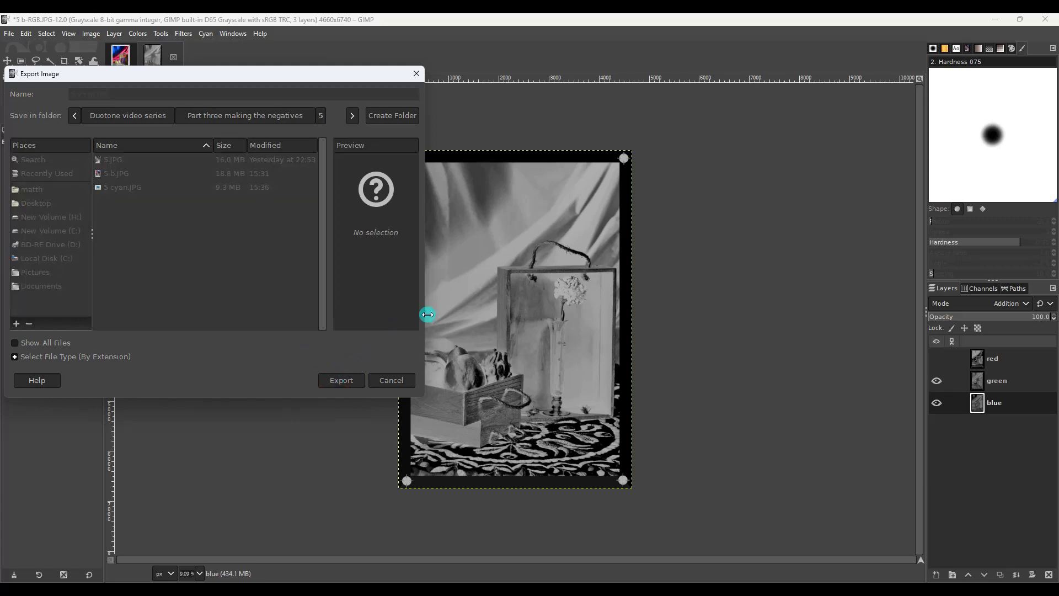
{"action": "left_click", "coordinate": [547, 440]}
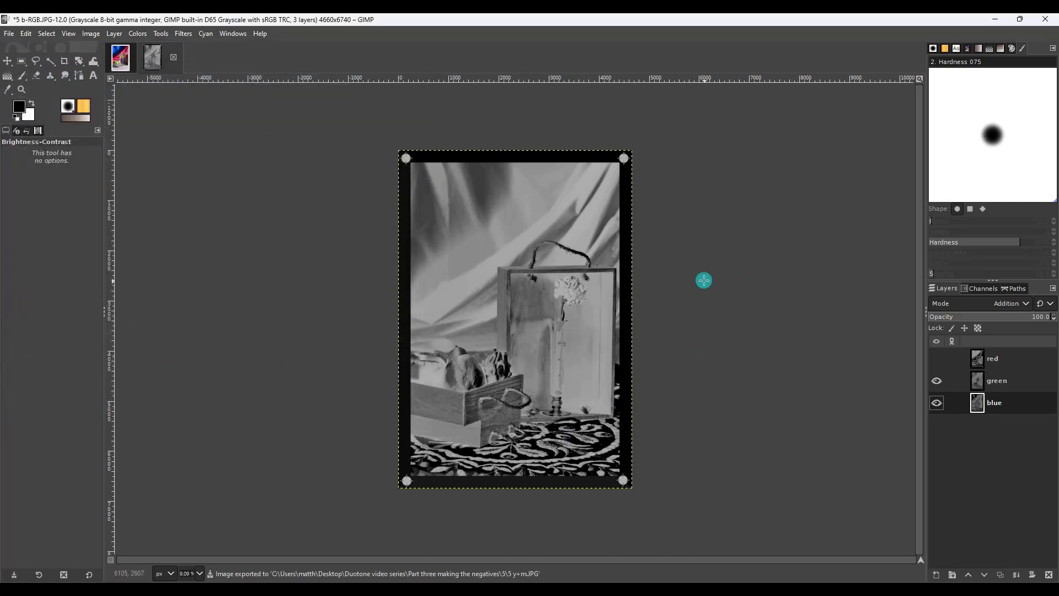
Minimize GIMP and open folder 5 in File Explorer.
{"action": "left_click", "coordinate": [996, 18]}
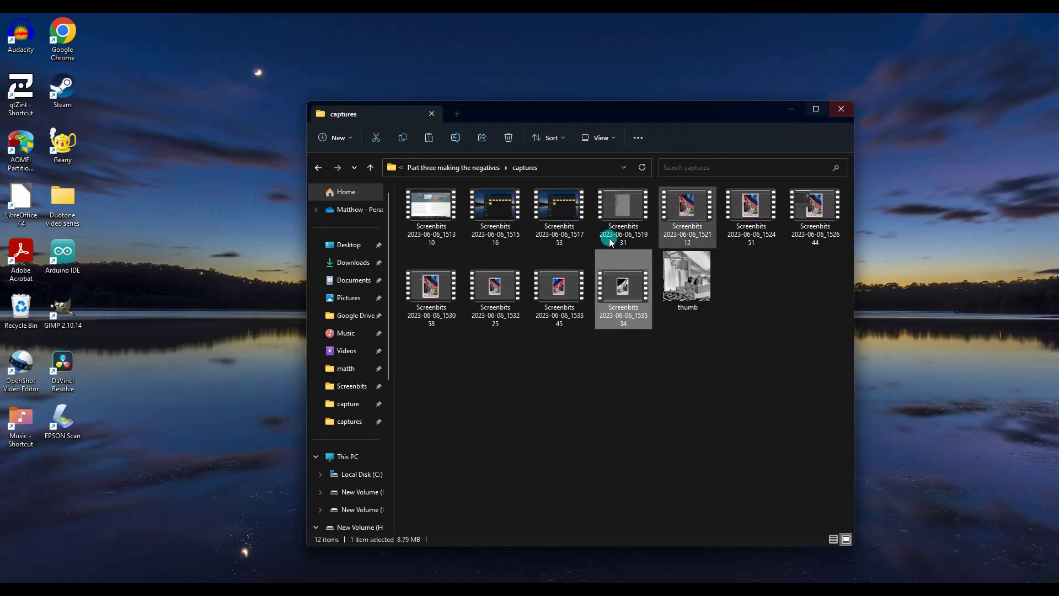
{"action": "left_click", "coordinate": [318, 167]}
{"action": "double_click", "coordinate": [687, 234]}
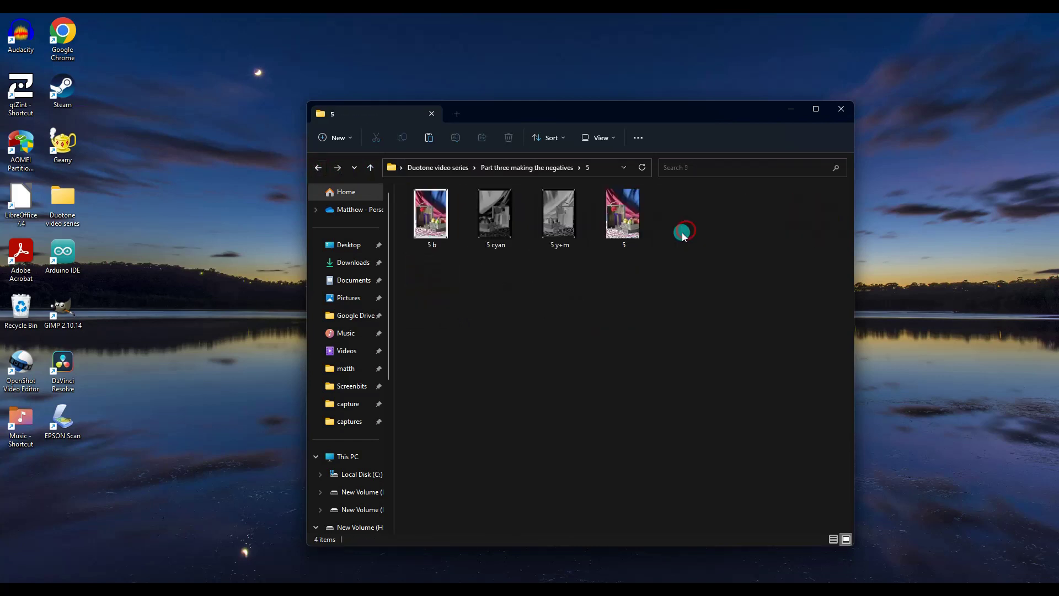
View the 5 cyan and 5 y+m negatives in Photos, closing each afterwards.
{"action": "left_click", "coordinate": [499, 234]}
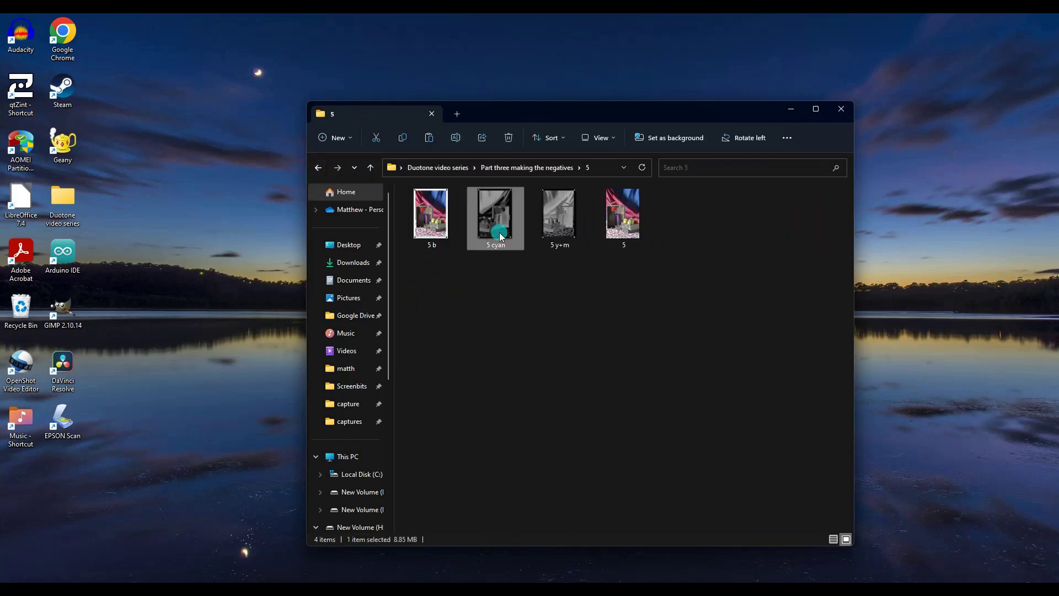
{"action": "double_click", "coordinate": [501, 236]}
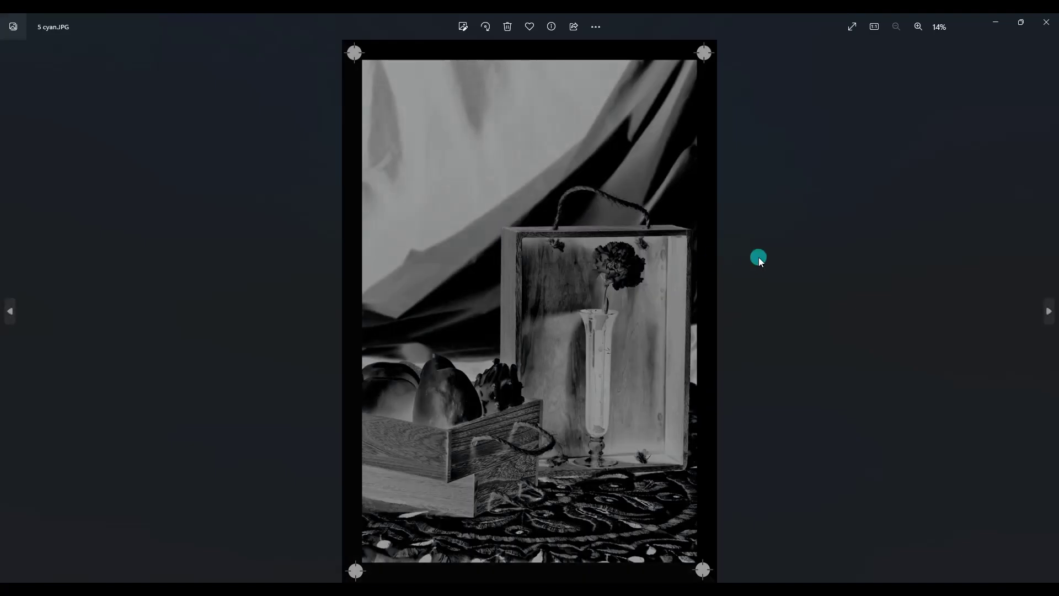
{"action": "left_click", "coordinate": [1045, 22]}
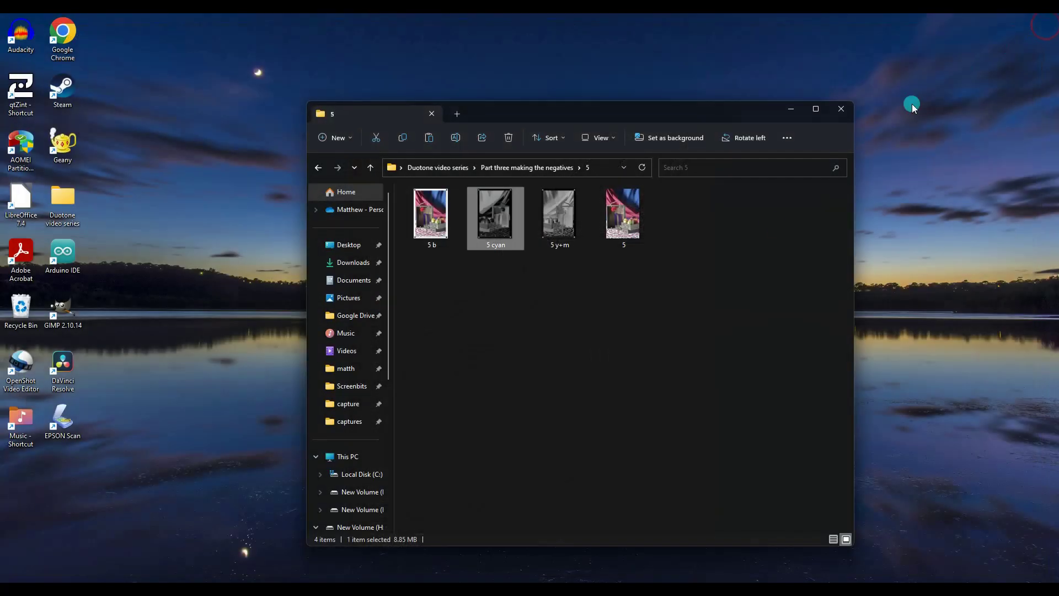
{"action": "double_click", "coordinate": [552, 229]}
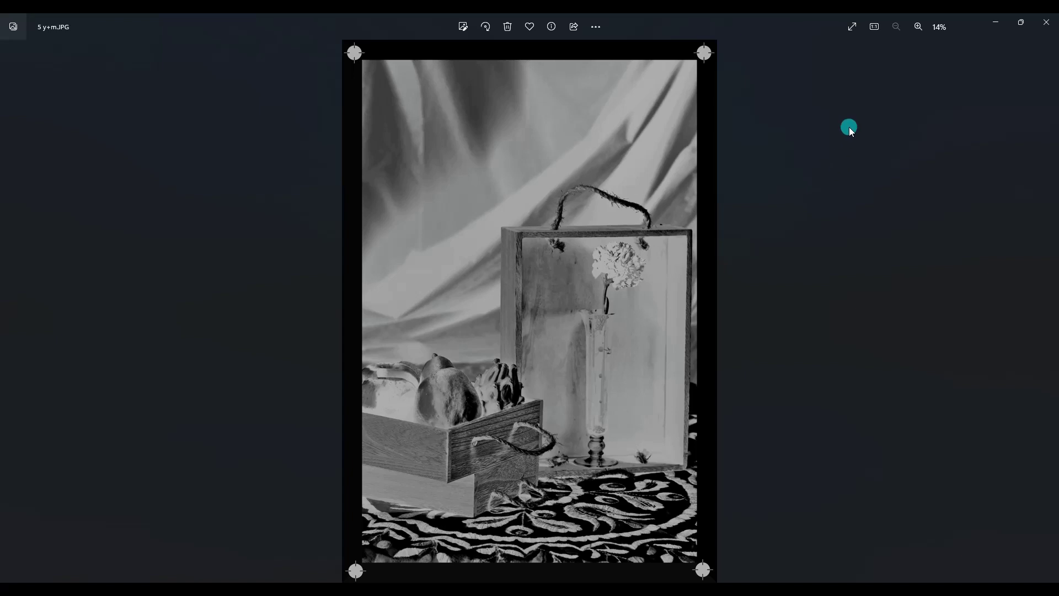
{"action": "left_click", "coordinate": [1046, 22]}
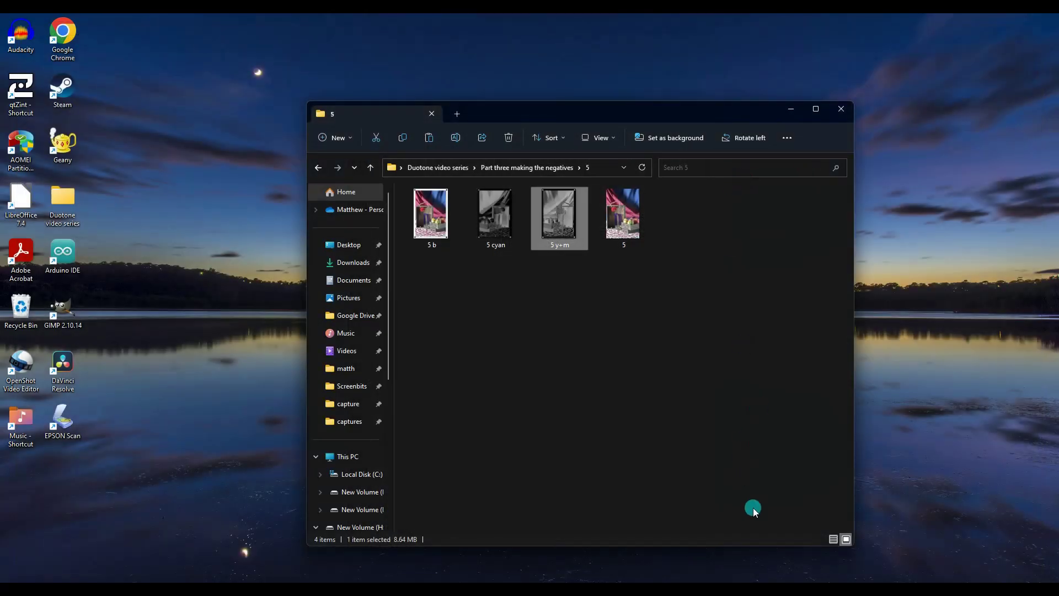
Switch back to the GIMP window with the decomposed 5 b-RGB image using Alt+Tab.
{"action": "key", "text": "alt+Tab"}
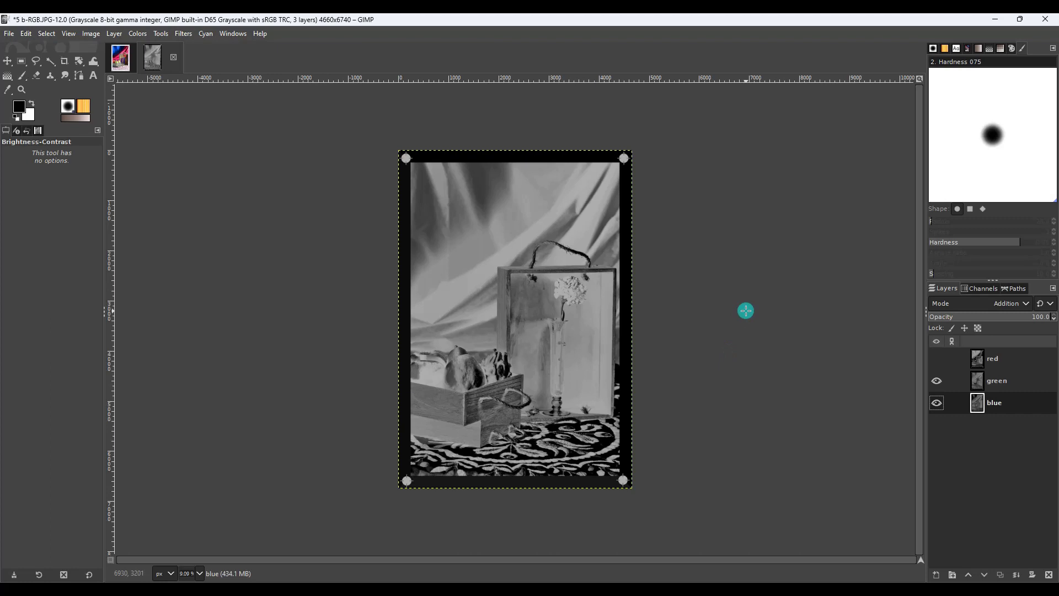